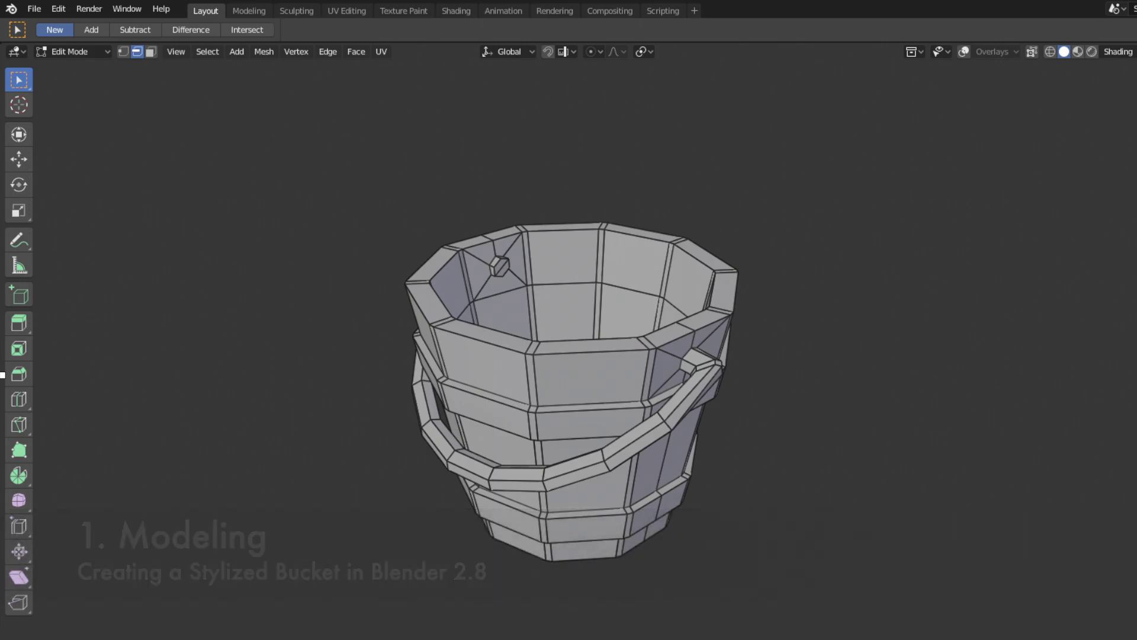
Bring up the Add menu of mesh primitives in the empty scene.
key(shift+a)
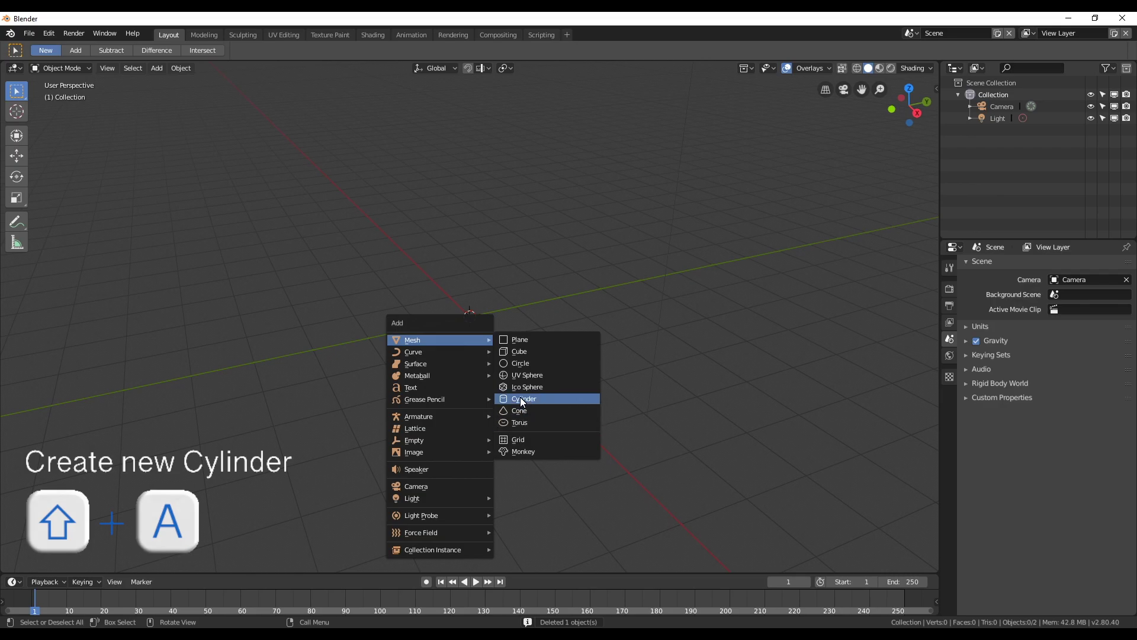
Add a cylinder with 10 vertices, 0.15m radius and 0.3m depth.
click(520, 398)
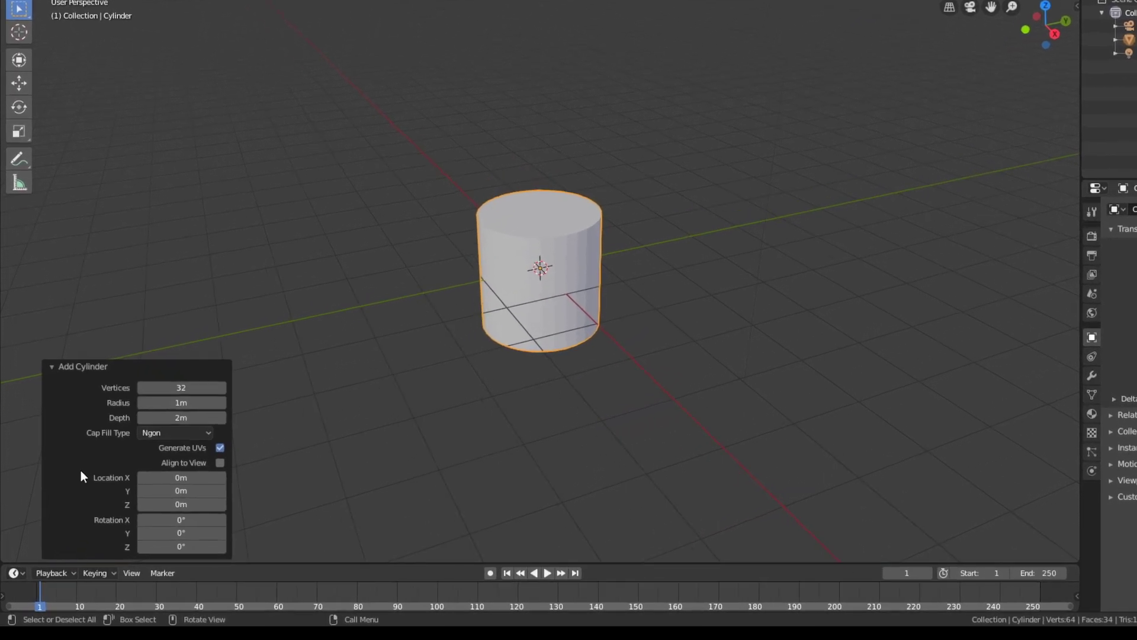
click(184, 389)
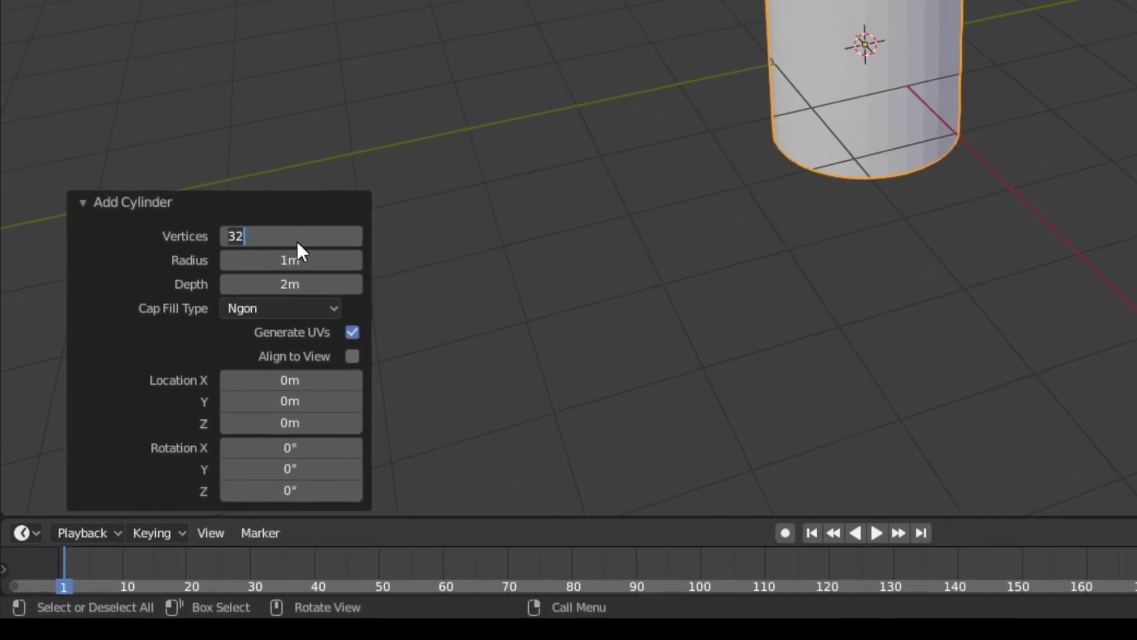
text(10)
key(Return)
click(348, 236)
text(0.15)
key(Return)
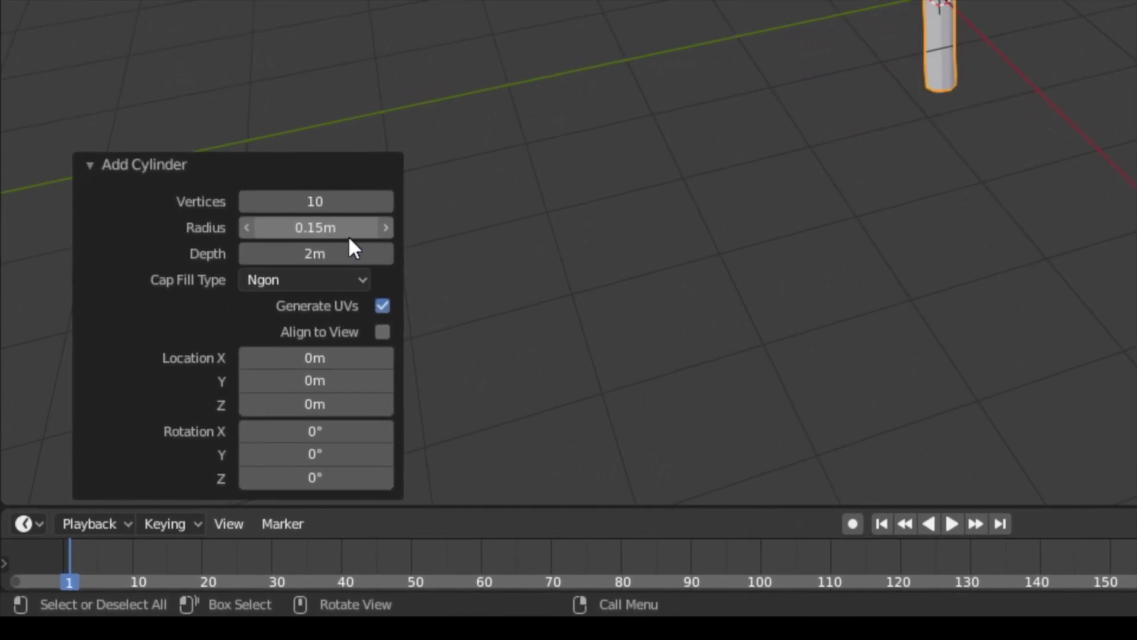
click(332, 255)
text(0)
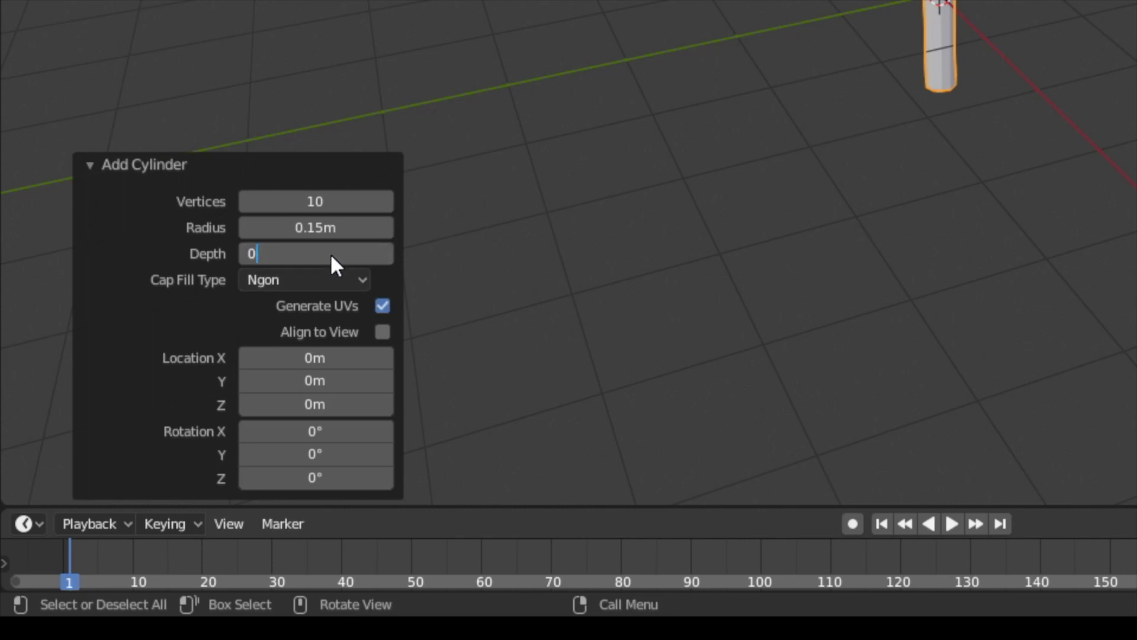
text(.3)
key(Return)
scroll(875, 134, up, 5)
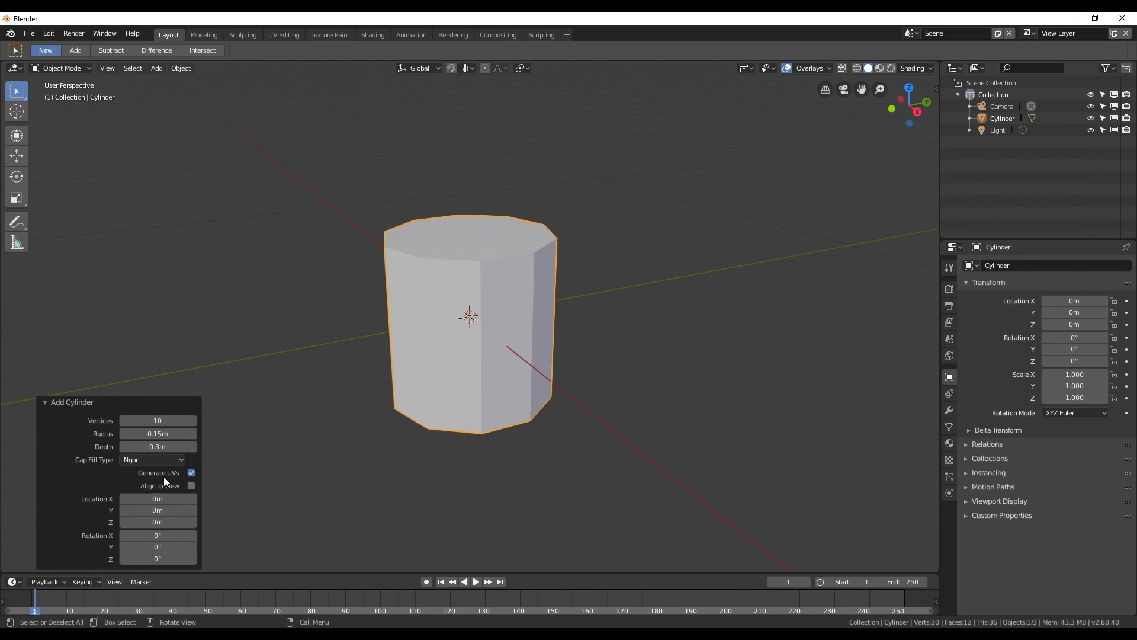
key(Tab)
Move the cylinder mesh up 0.15m on Z so its base rests on the grid.
key(g)
key(z)
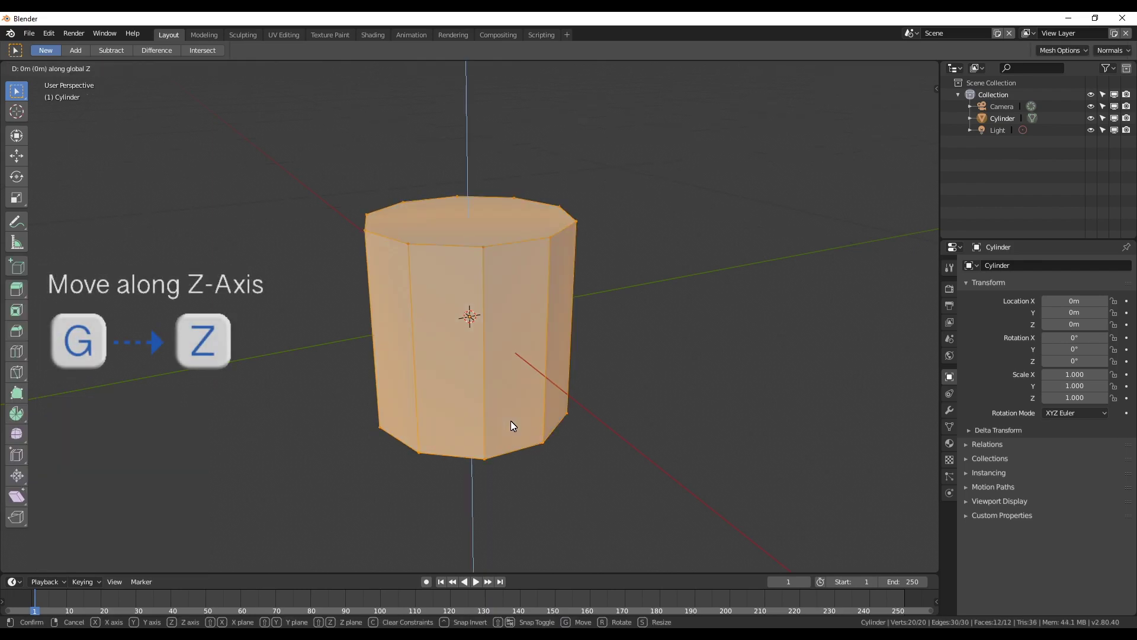
click(510, 365)
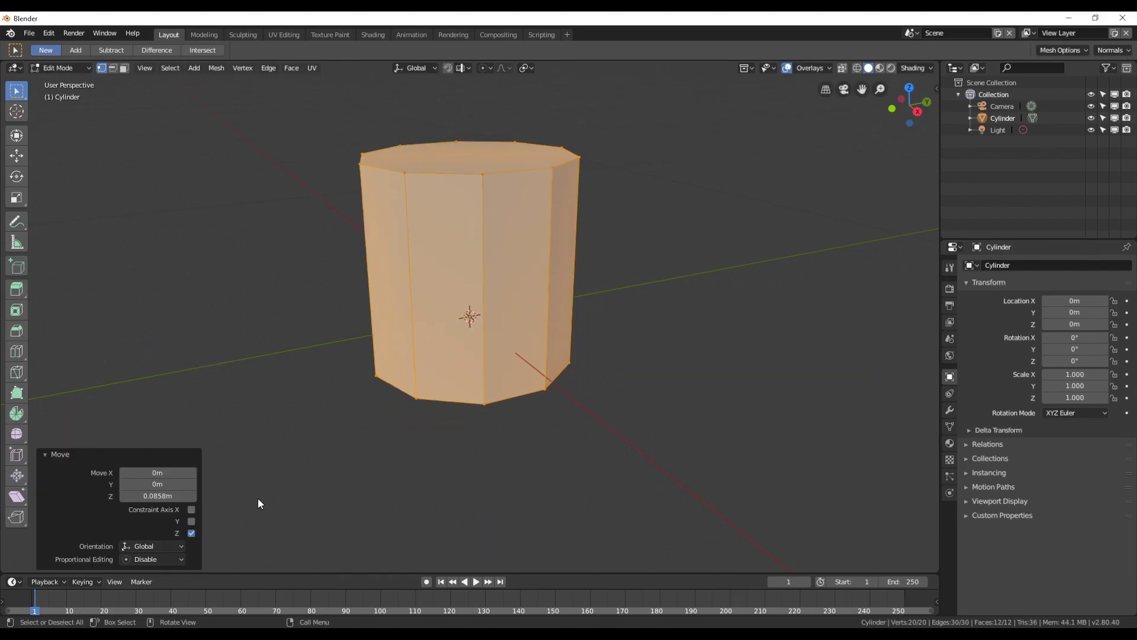
click(158, 496)
text(0.15)
key(Return)
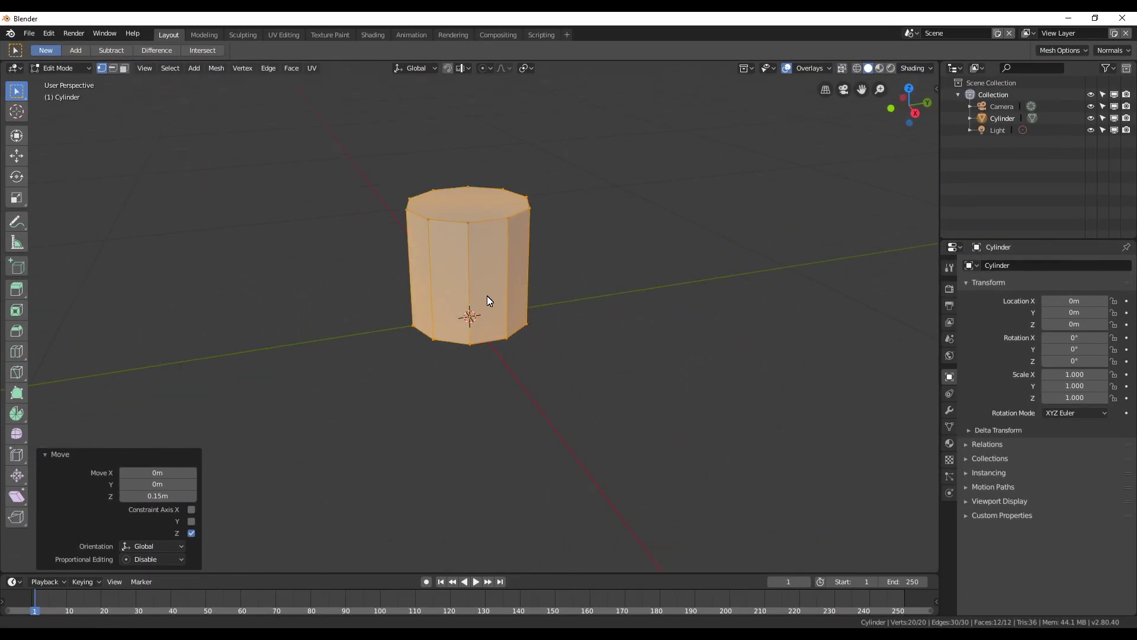
middle_drag(487, 302, 501, 366)
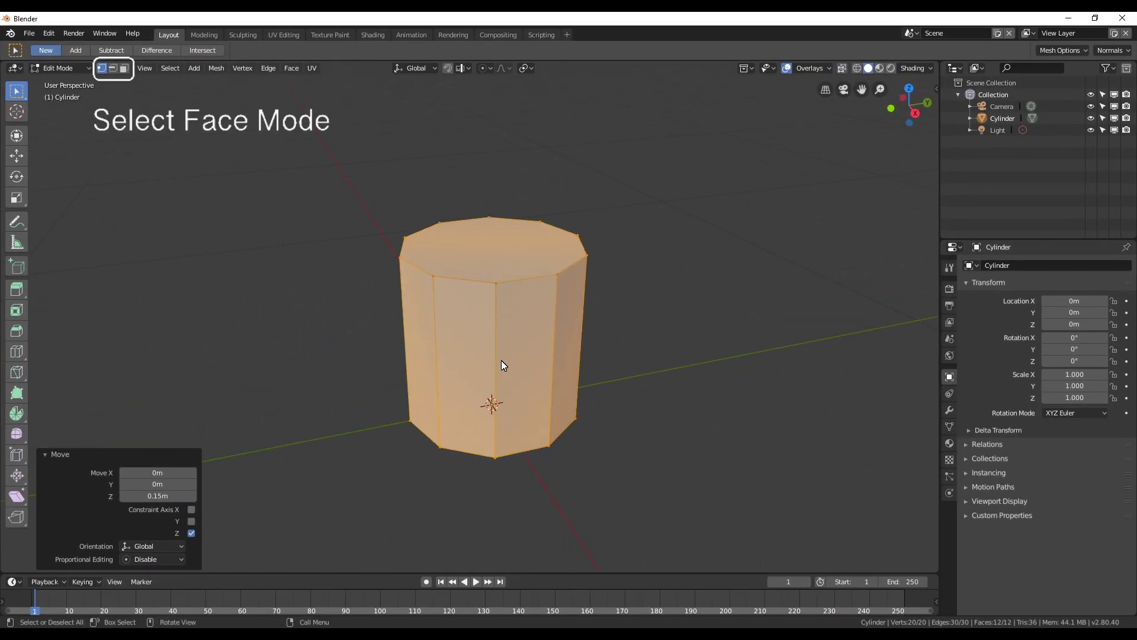
click(511, 248)
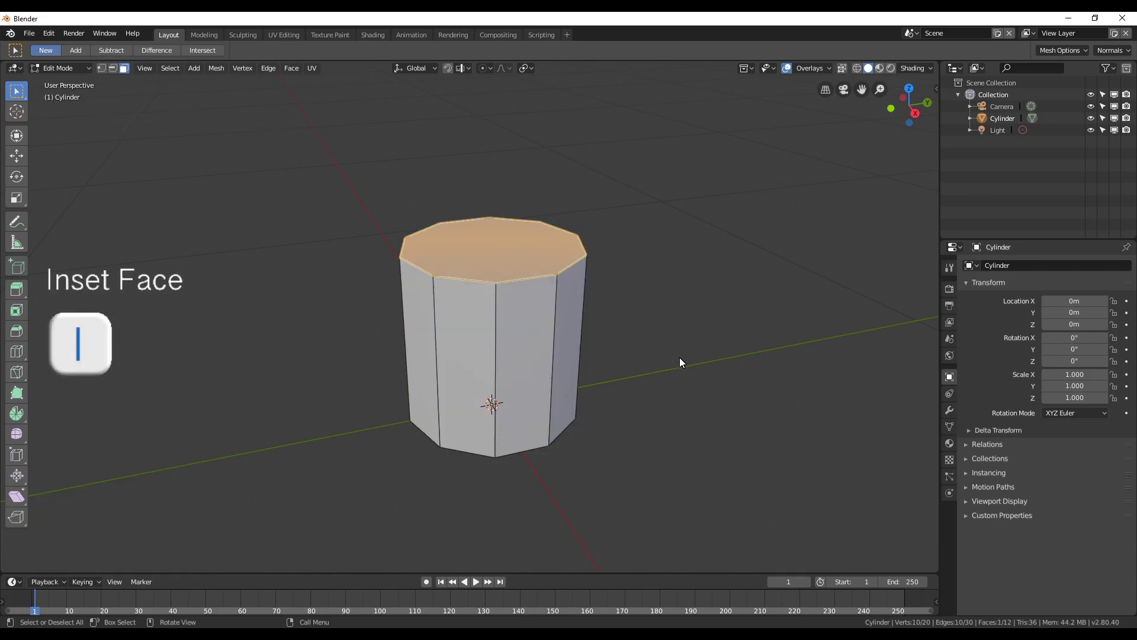
Inset the cylinder's top face with 0.02m thickness.
key(i)
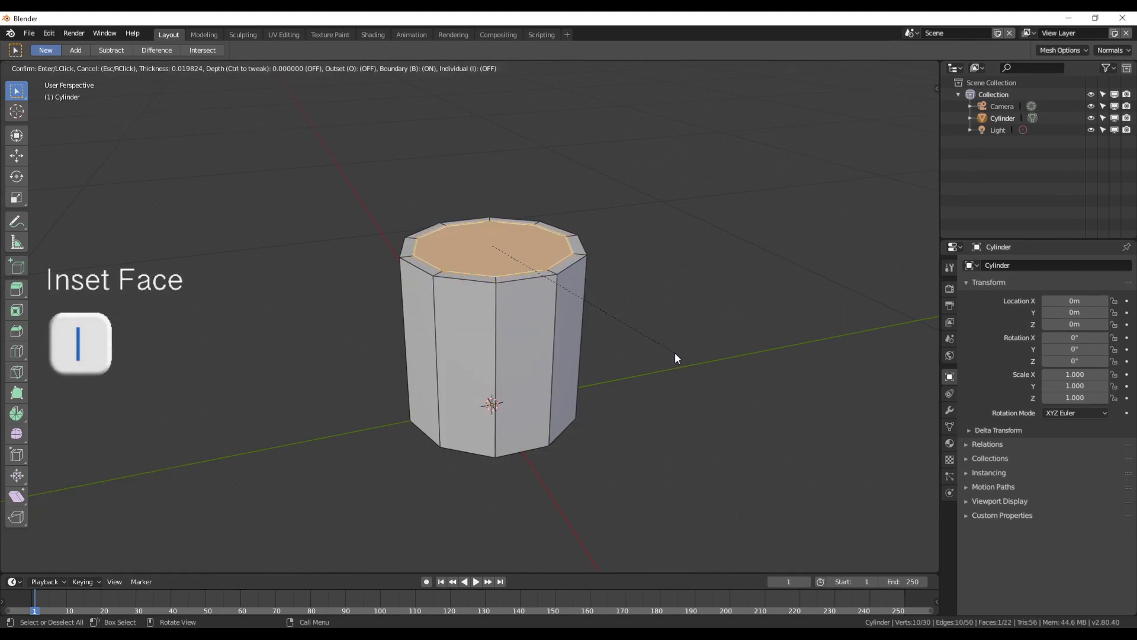
click(674, 352)
click(230, 427)
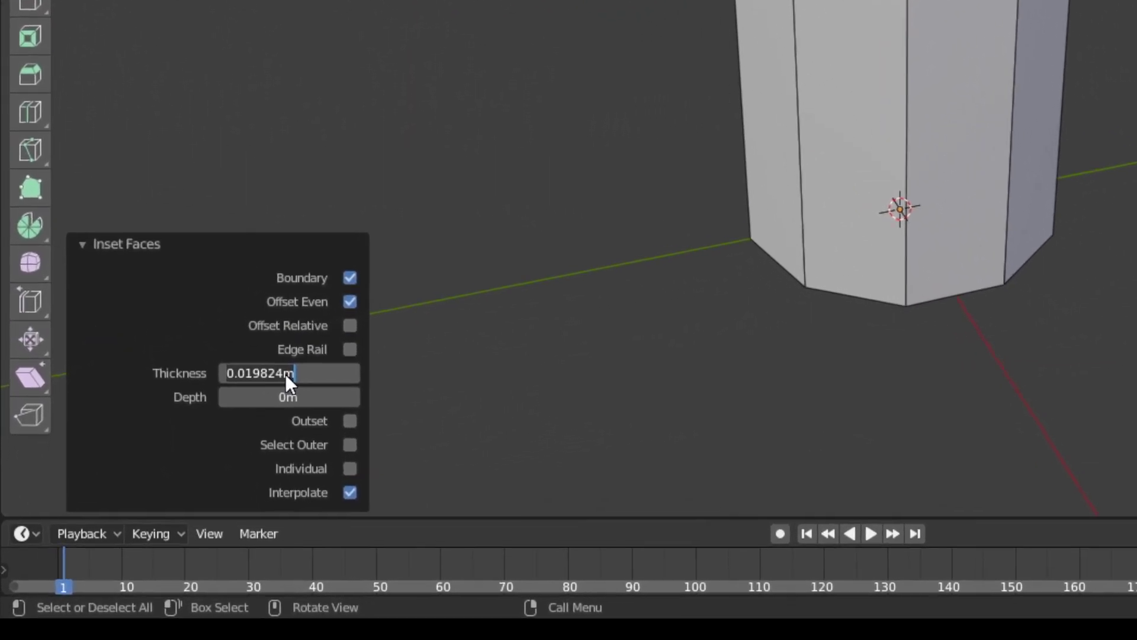
text(0.02)
key(Return)
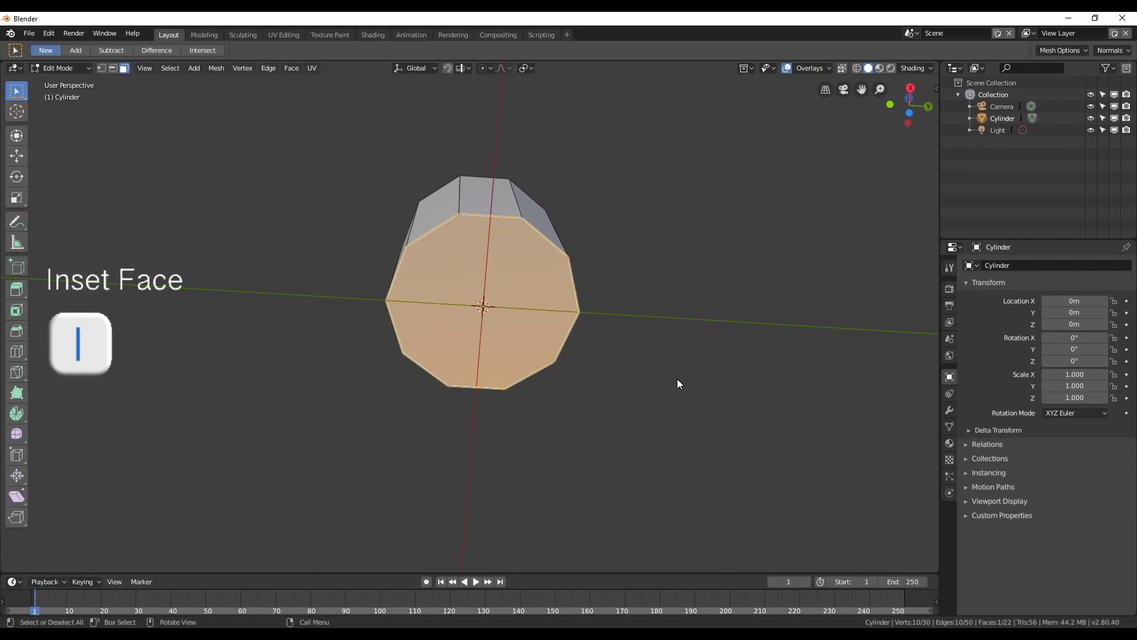
Inset the bottom face with 0.02m thickness as well.
key(i)
click(665, 379)
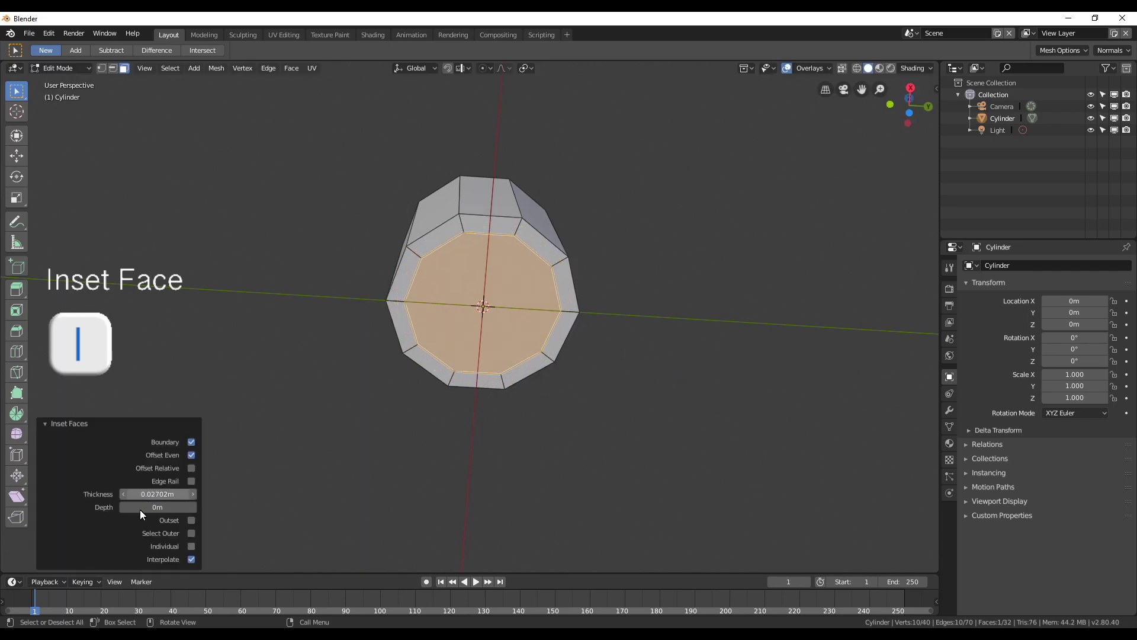
click(161, 497)
text(0.02)
key(Return)
mouse_move(323, 408)
middle_down()
mouse_move(564, 487)
mouse_move(537, 498)
mouse_move(536, 481)
mouse_move(590, 472)
middle_up()
click(411, 252)
key(e)
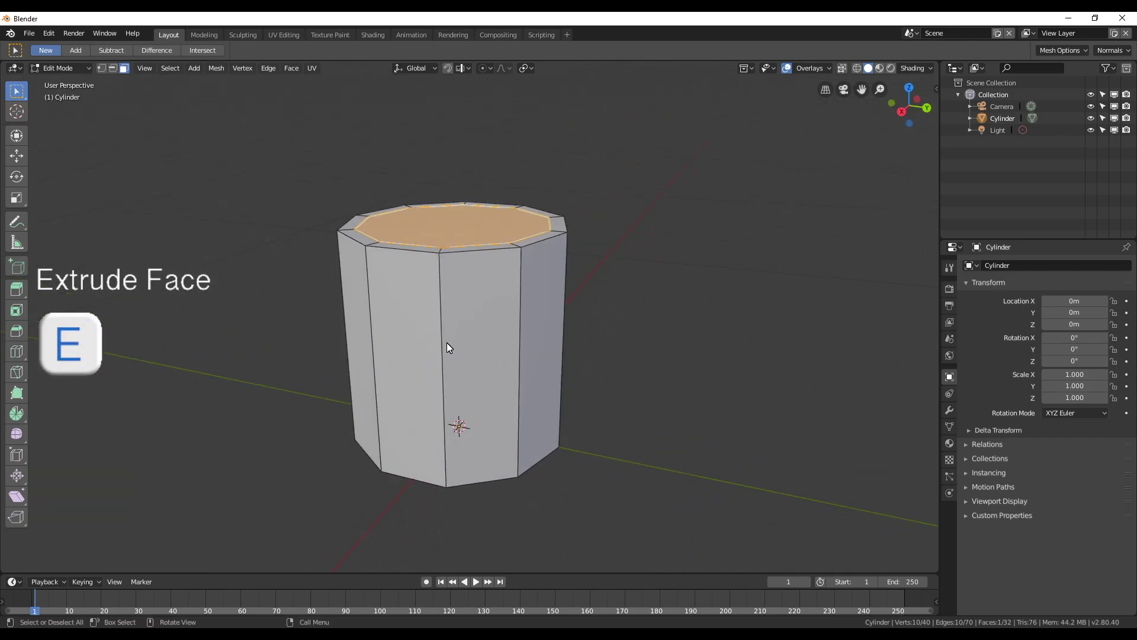
Extrude the inner top face and sink it down to hollow the cylinder into a cup.
click(474, 363)
mouse_move(393, 258)
middle_down()
mouse_move(405, 330)
mouse_move(406, 313)
middle_up()
key(g)
key(z)
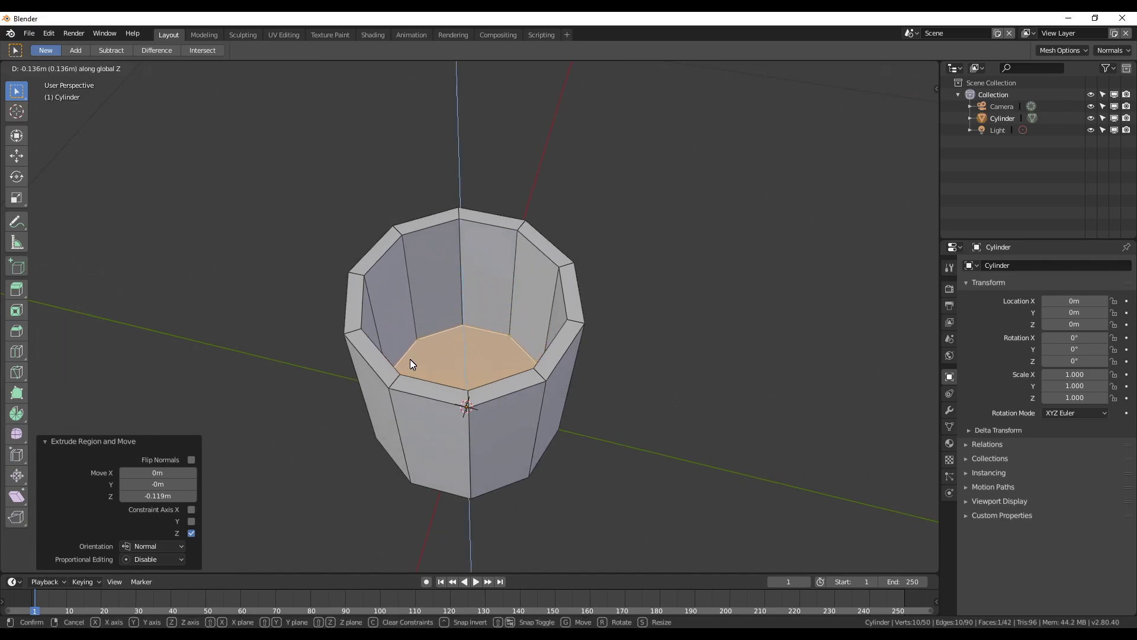
click(416, 354)
middle_drag(416, 355, 453, 281)
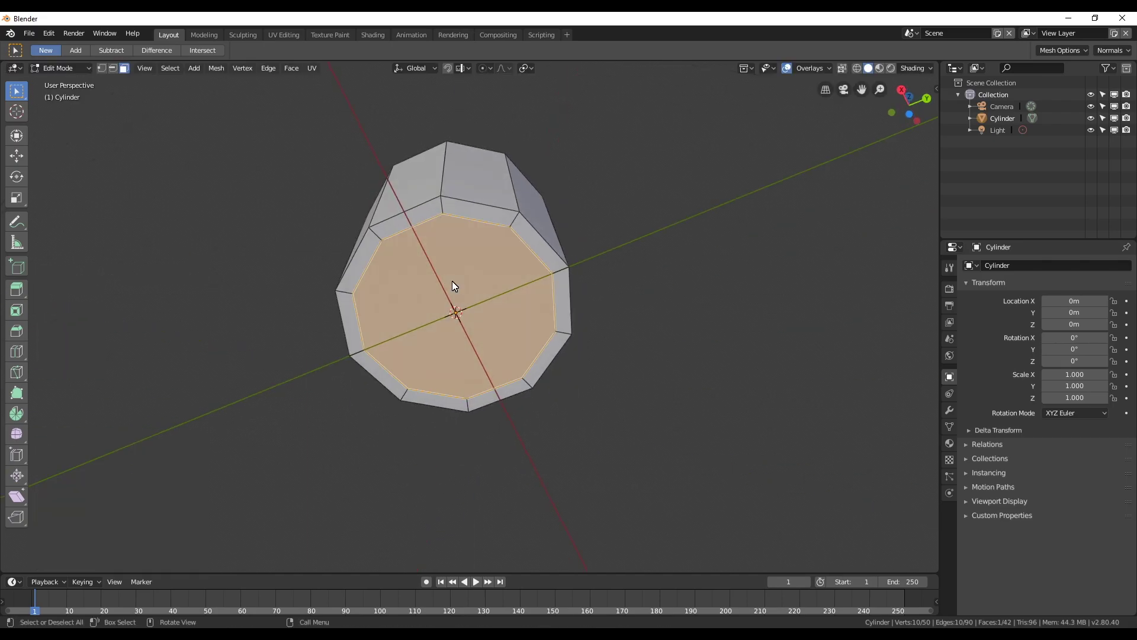
Extrude the inner bottom face and push it slightly down along Z.
key(e)
click(535, 430)
mouse_move(424, 387)
middle_down()
mouse_move(480, 443)
mouse_move(488, 430)
middle_up()
key(g)
key(z)
key(Return)
mouse_move(563, 423)
middle_down()
mouse_move(472, 489)
mouse_move(425, 387)
mouse_move(386, 427)
mouse_move(385, 381)
mouse_move(371, 381)
mouse_move(415, 383)
mouse_move(413, 432)
middle_up()
key(g)
key(z)
click(426, 386)
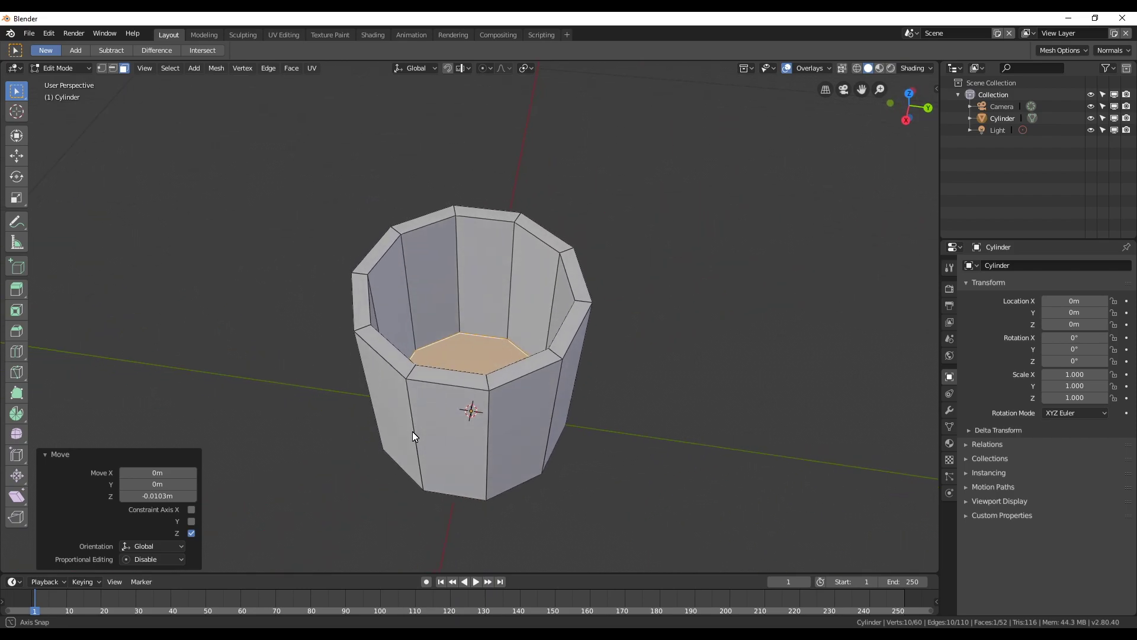
Switch the viewport to wireframe shading.
key(z)
key(4)
mouse_move(327, 428)
middle_down()
mouse_move(355, 414)
mouse_move(346, 381)
middle_up()
Scale the top rim vertices 1.414× outward, excluding Z, and raise them 0.0406m.
key(KP_1)
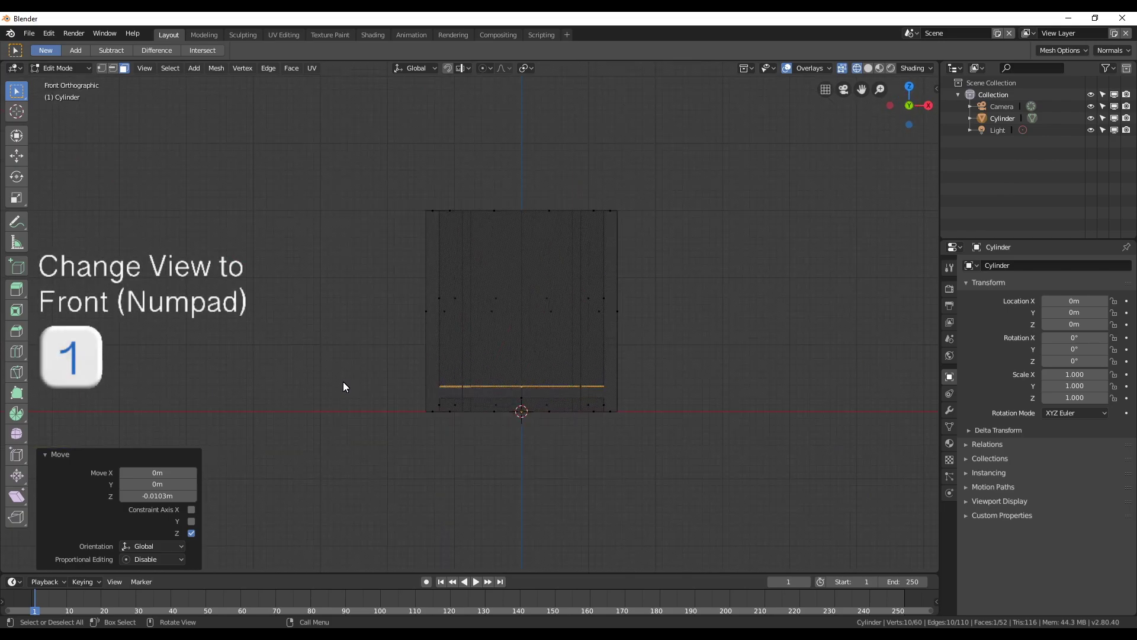
drag(362, 146, 727, 257)
key(s)
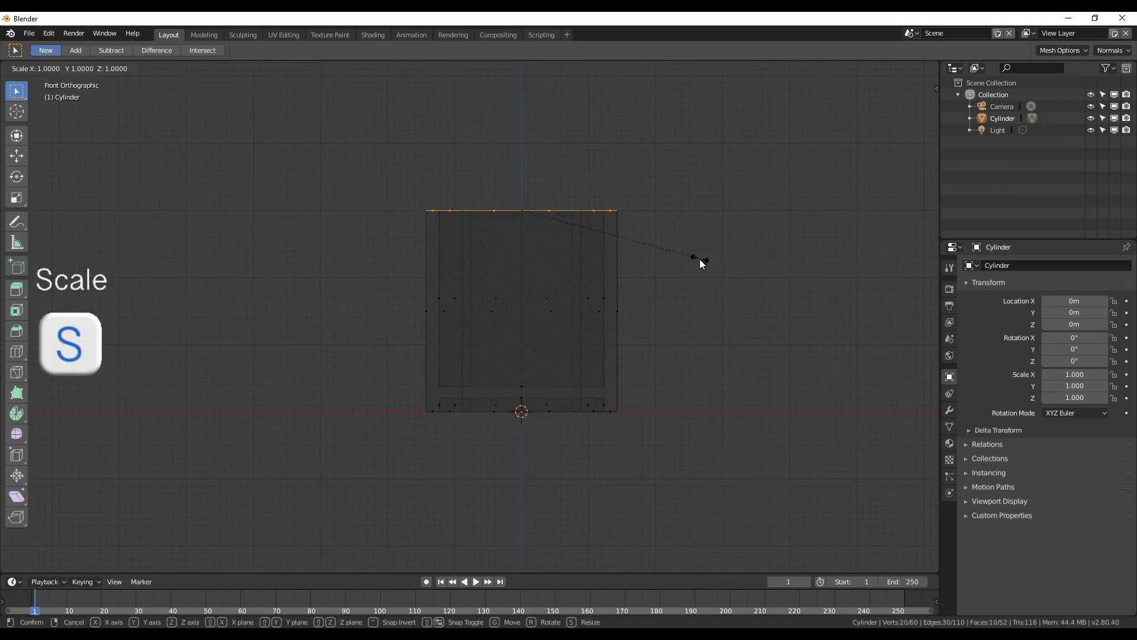
key(shift+z)
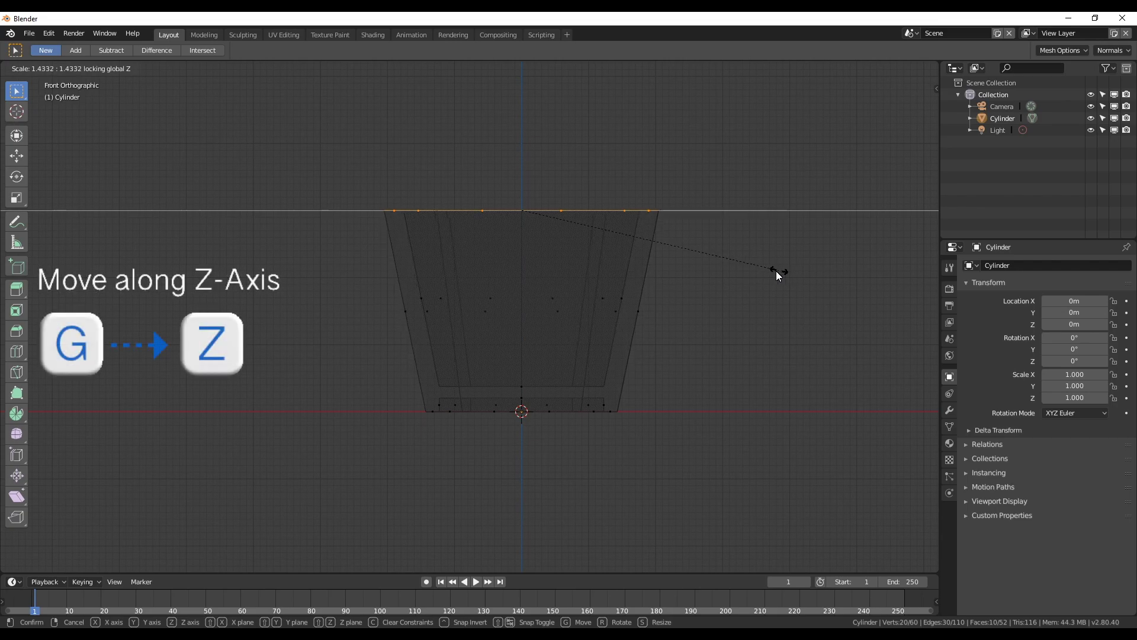
click(777, 276)
key(g)
key(z)
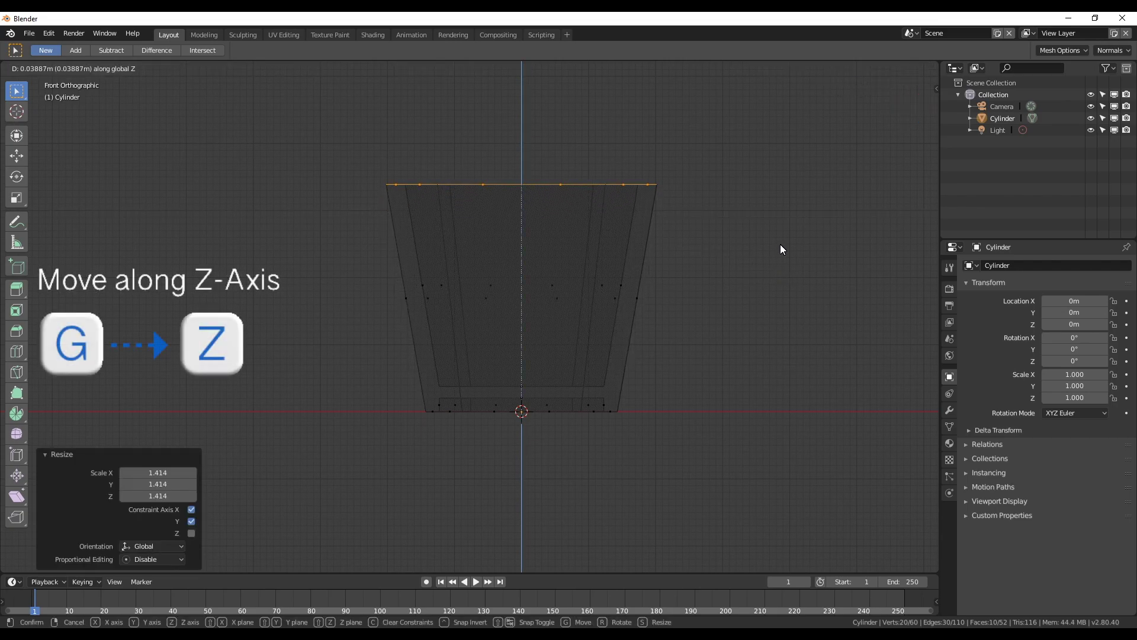
click(780, 243)
middle_drag(781, 244, 703, 324)
Return the viewport to solid shading and frame the whole bucket.
key(z)
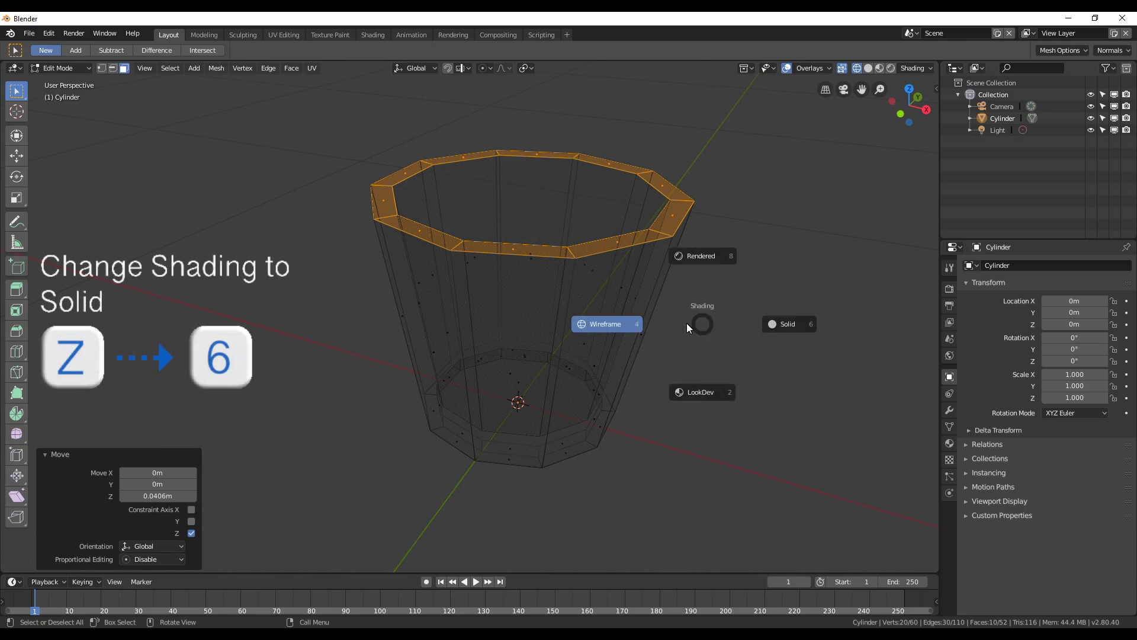
key(6)
scroll(712, 339, down, 3)
mouse_move(622, 370)
middle_down()
mouse_move(622, 353)
mouse_move(769, 363)
mouse_move(655, 368)
mouse_move(681, 394)
middle_up()
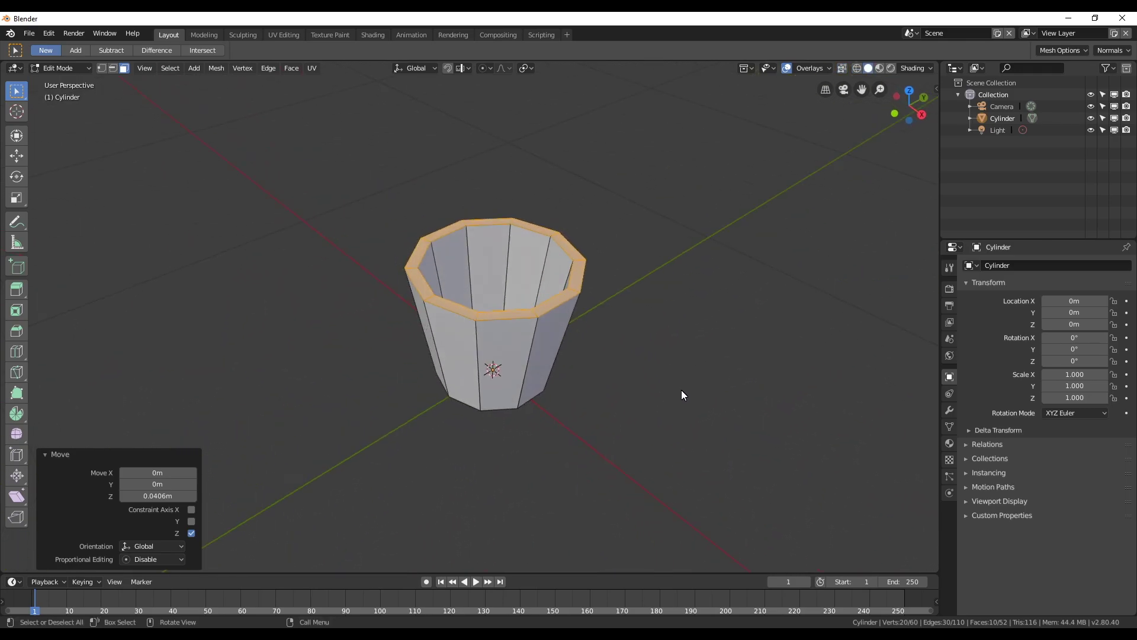
key(ctrl+r)
Add four horizontal loop cuts forming narrow bands near the rim and near the base.
click(516, 328)
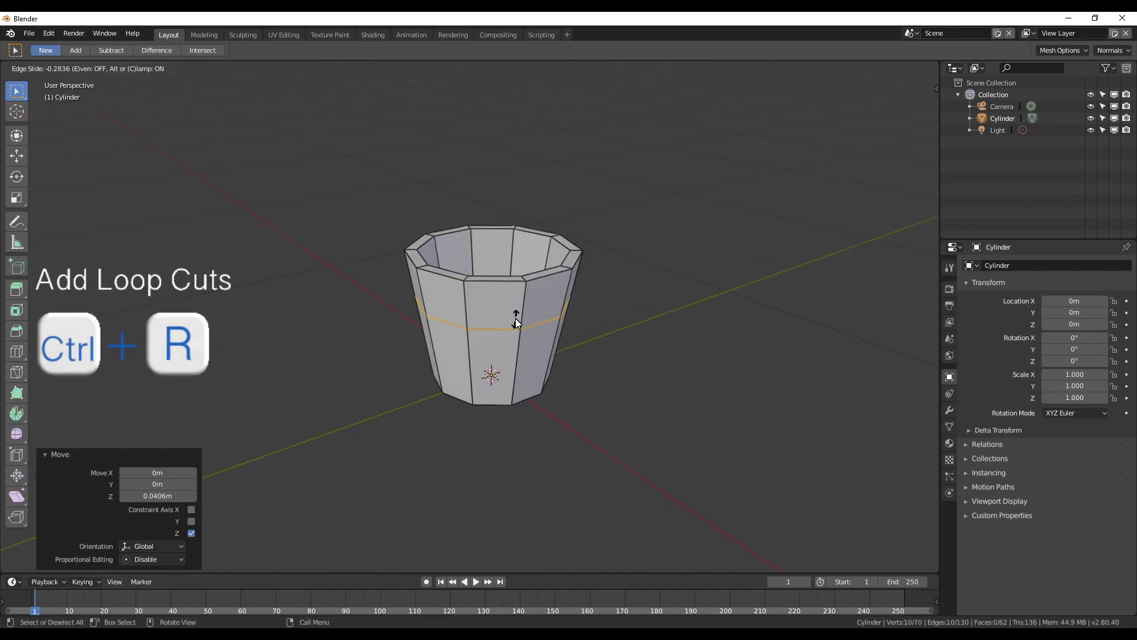
key(KP_1)
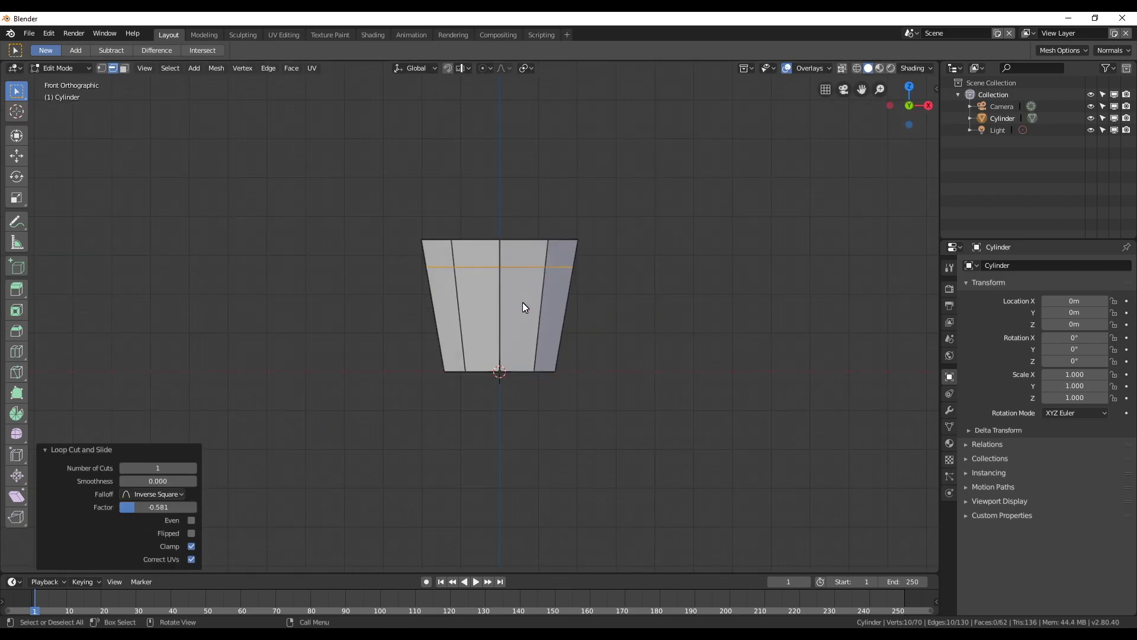
click(507, 232)
key(ctrl+r)
click(516, 330)
click(516, 330)
key(ctrl+r)
click(519, 374)
right_click(581, 382)
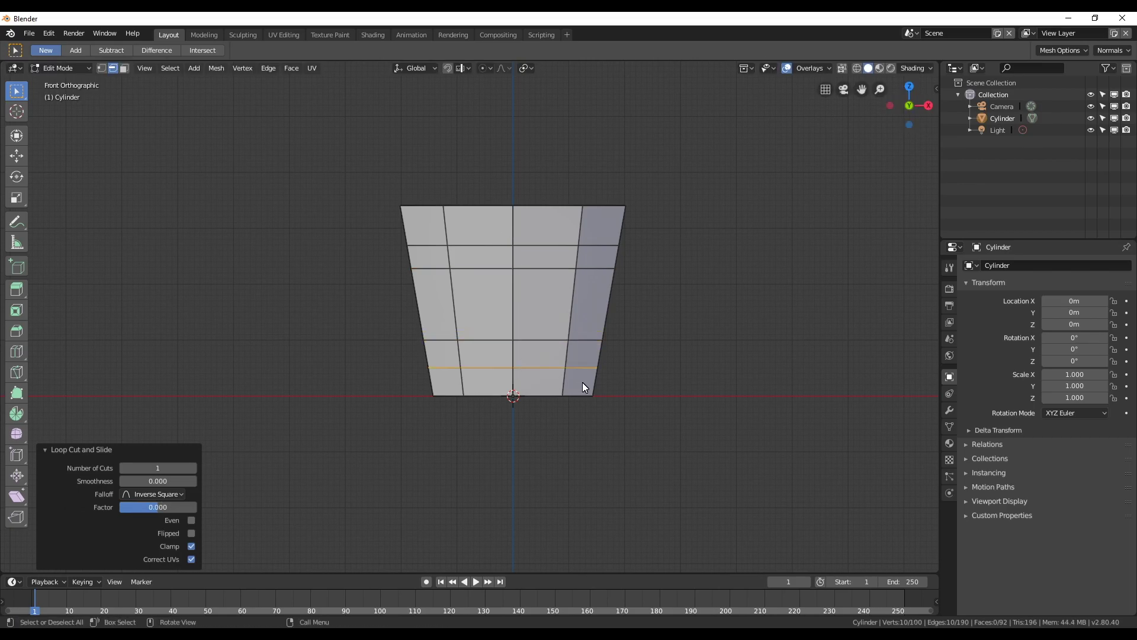
scroll(593, 387, up, 1)
key(g)
key(g)
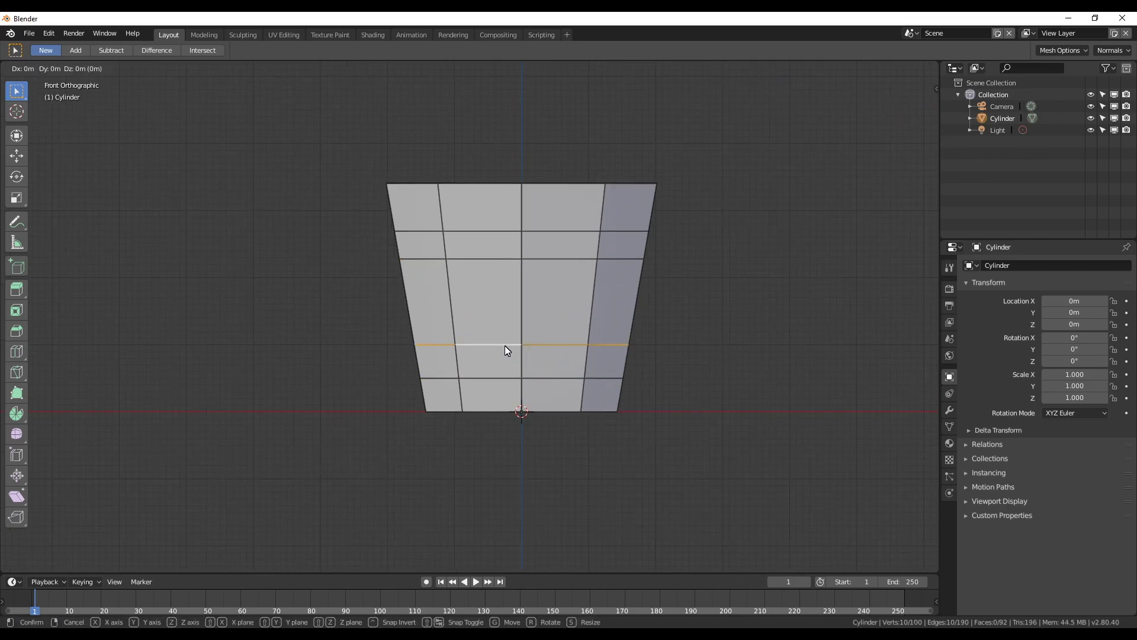
click(512, 354)
Select the lower and upper band face loops in face mode.
click(125, 68)
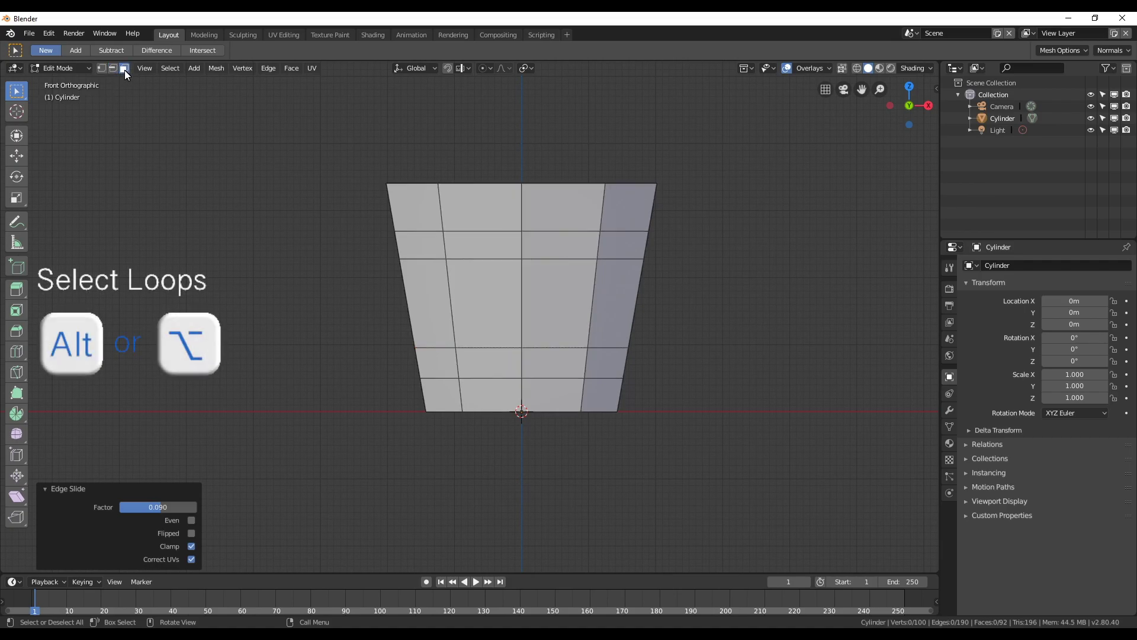
alt+click(523, 375)
alt+shift+click(521, 247)
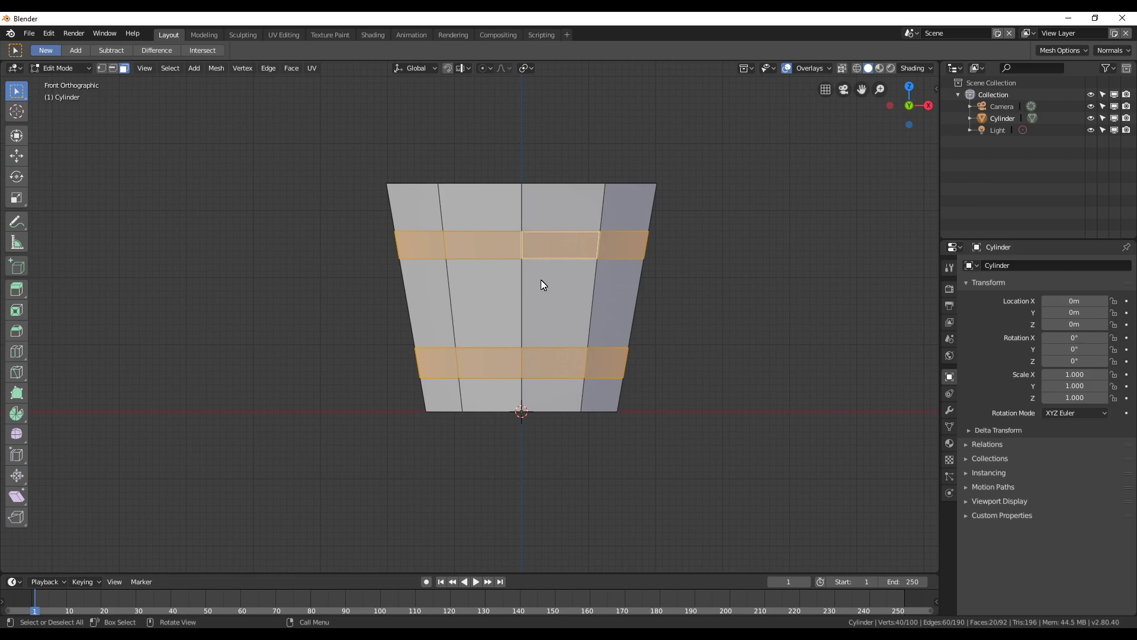
Inset the two bands with 0m thickness and 0.01m depth so they protrude as hoops.
click(18, 310)
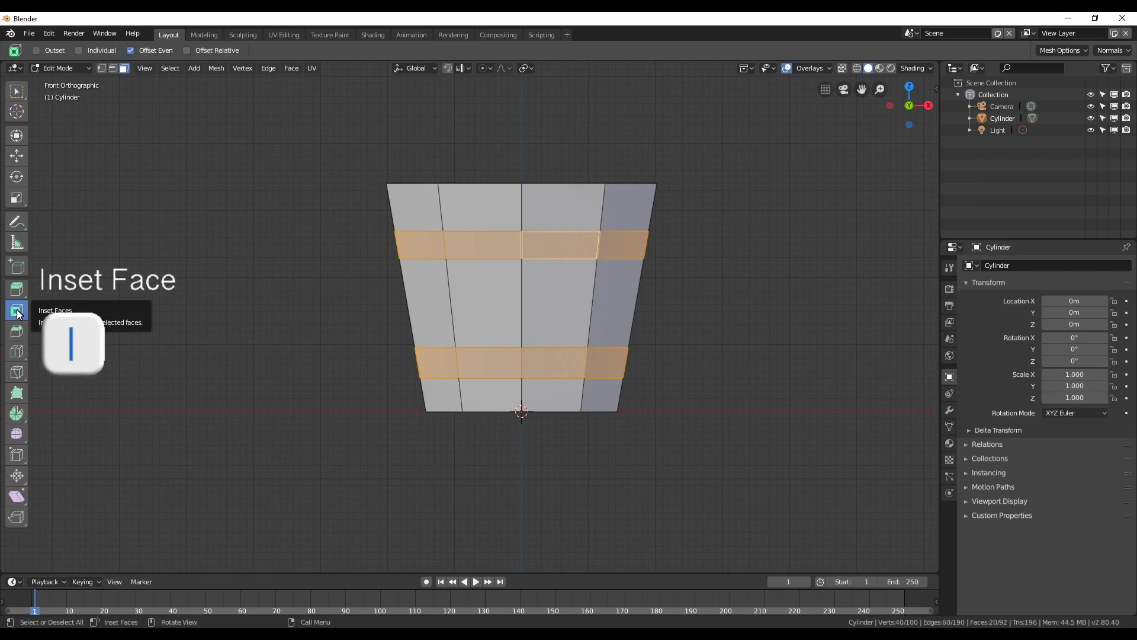
drag(580, 247, 601, 259)
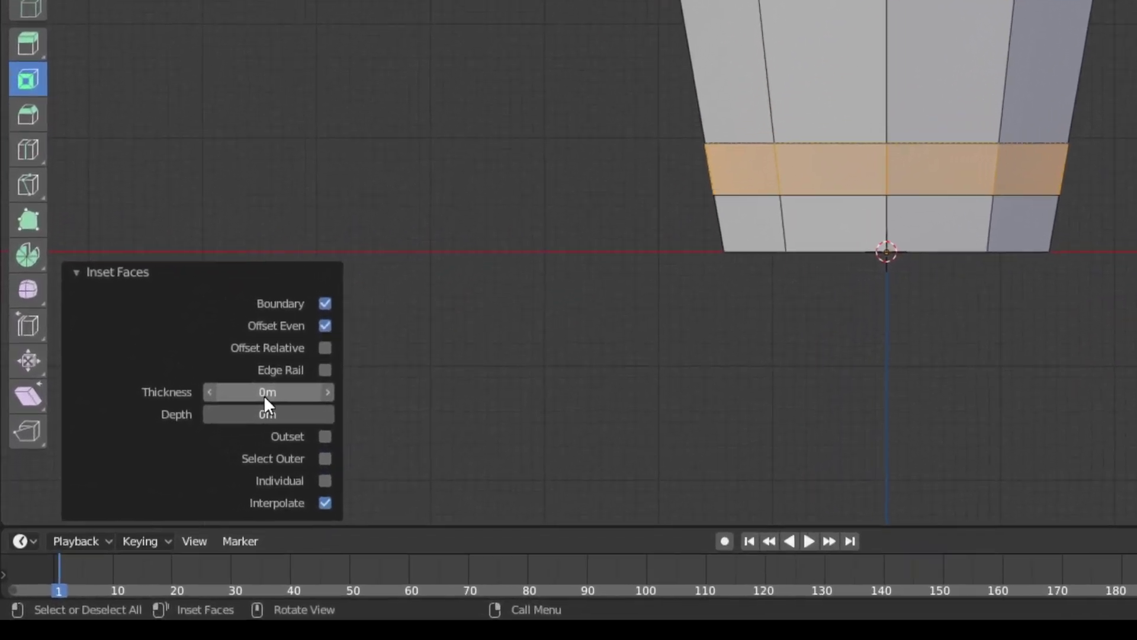
drag(172, 504, 178, 506)
click(321, 374)
text(0.01)
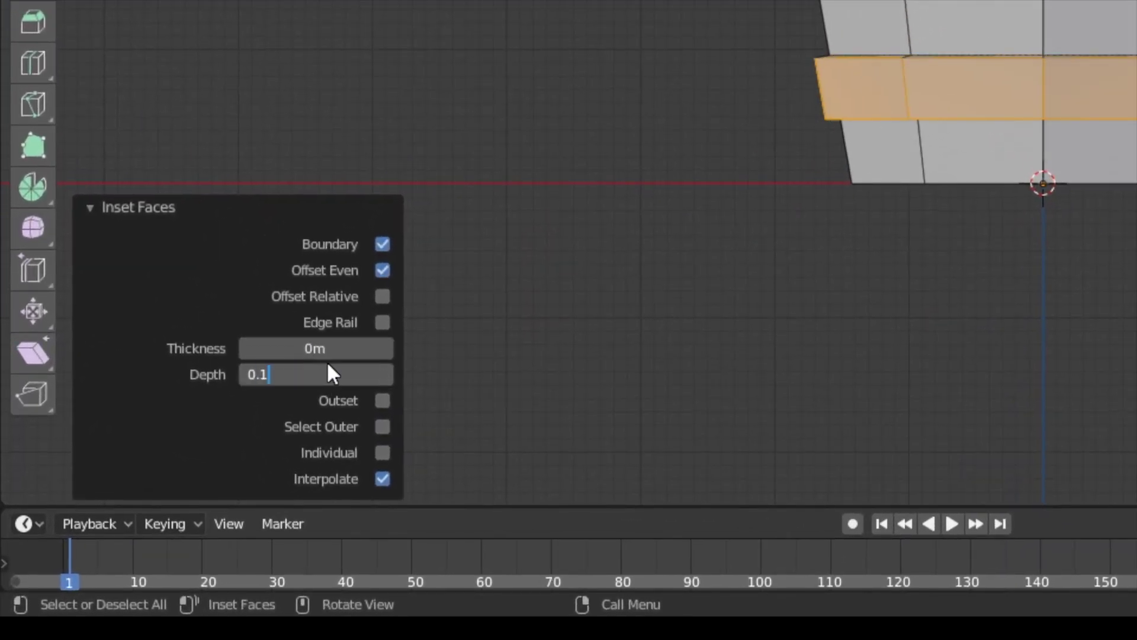
key(Return)
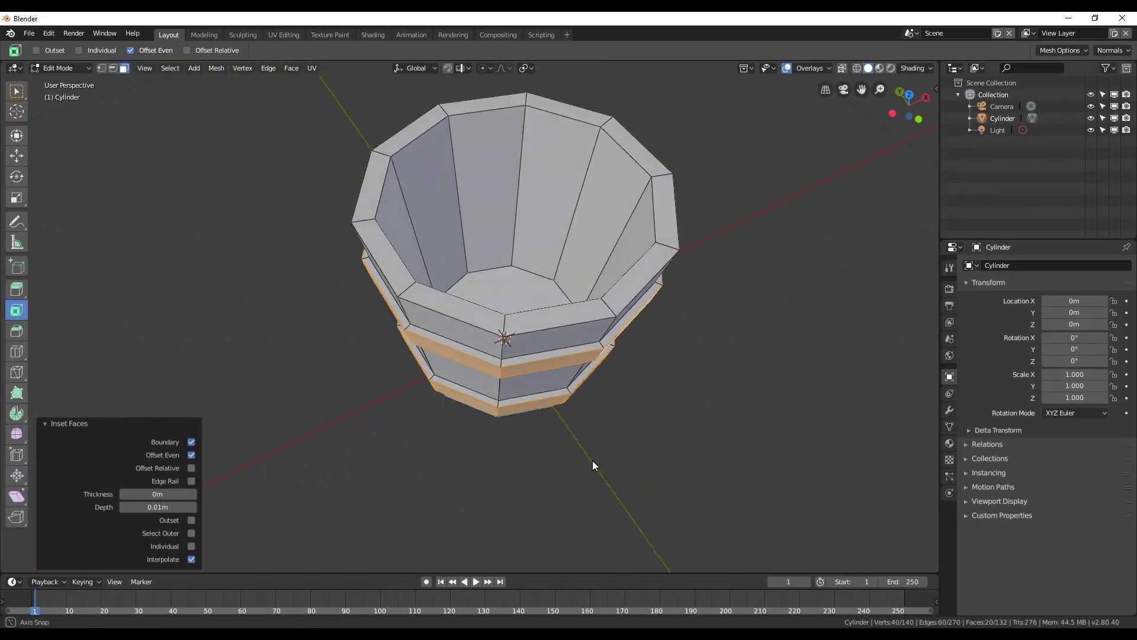
middle_drag(592, 460, 507, 440)
scroll(507, 440, up, 2)
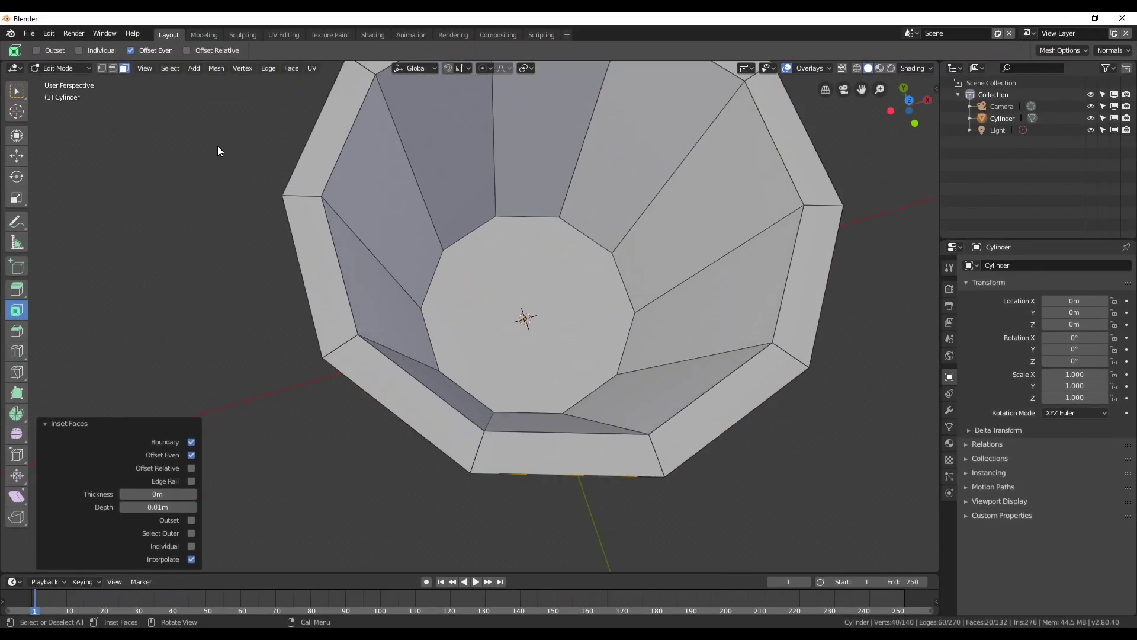
click(563, 300)
Delete the bucket's bottom face and fill a first strip between two opposite edges.
key(x)
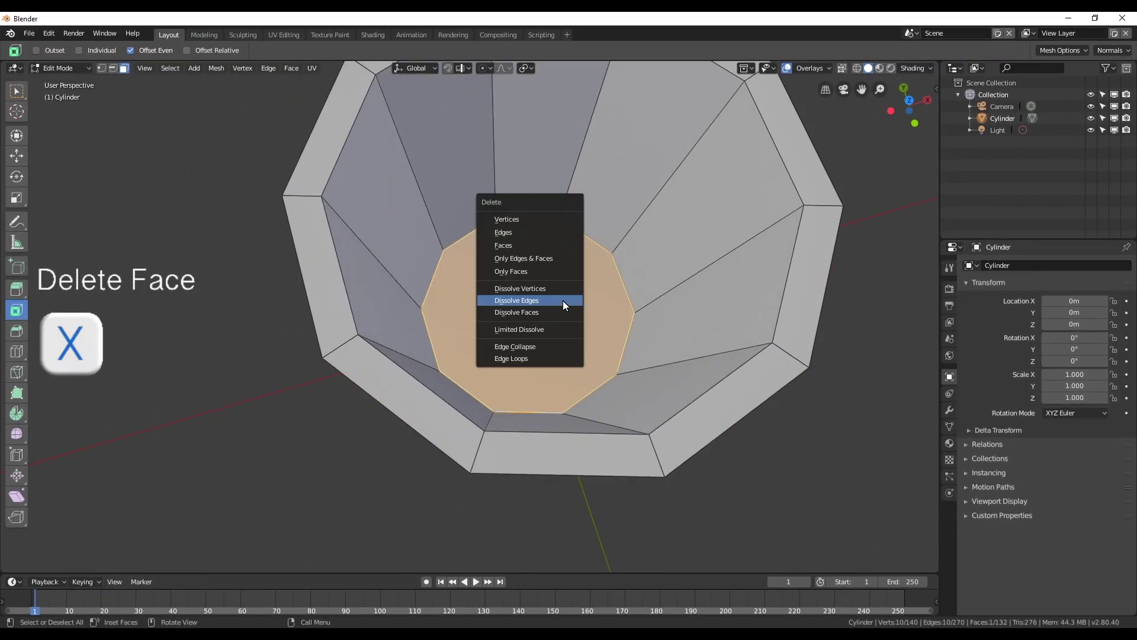
click(532, 246)
mouse_move(531, 246)
middle_down()
mouse_move(570, 324)
mouse_move(542, 350)
mouse_move(668, 354)
middle_up()
click(113, 68)
click(645, 341)
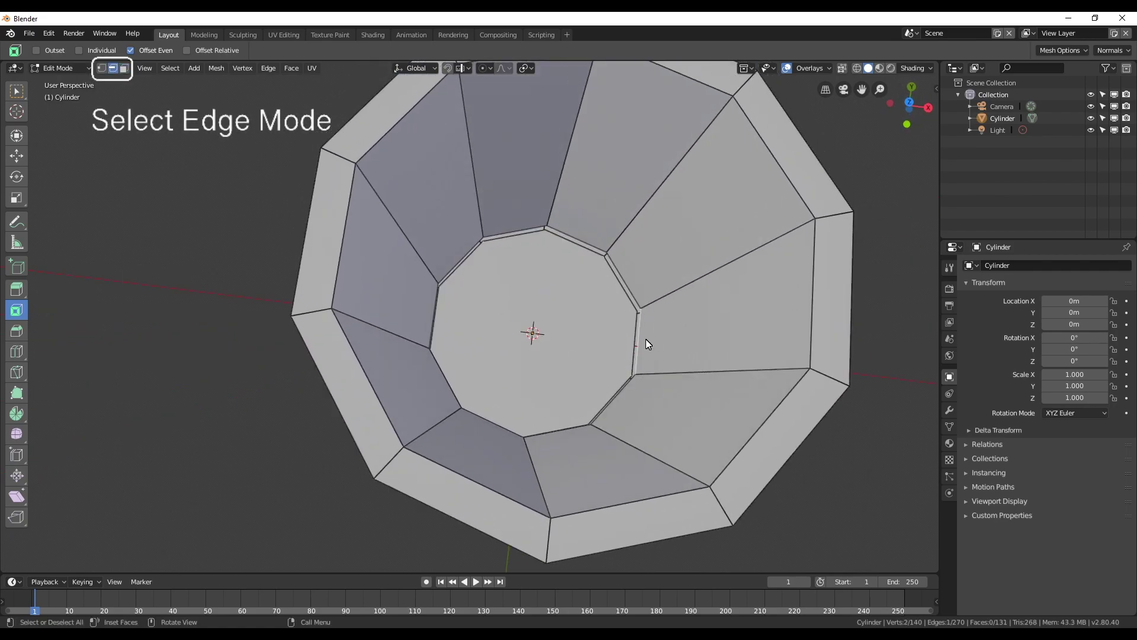
shift+click(630, 277)
key(f)
Bridge more opposite edge pairs across the floor opening with new faces.
click(567, 241)
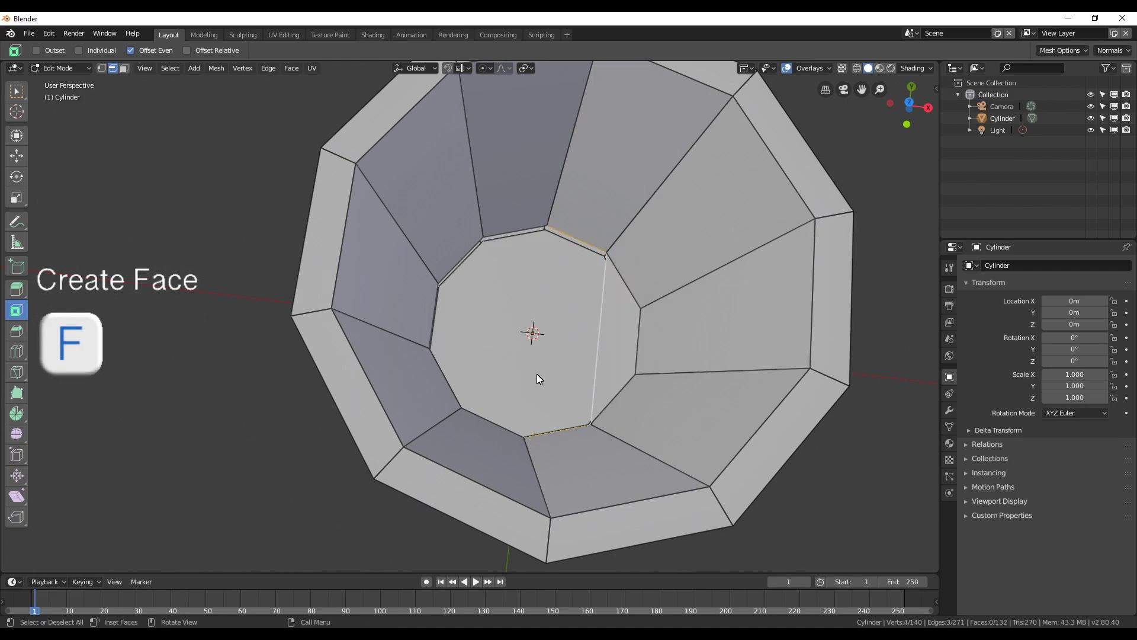
middle_drag(565, 365, 552, 390)
key(f)
click(444, 236)
key(f)
click(443, 359)
key(f)
Delete an unwanted face from the bucket floor.
key(3)
scroll(459, 290, down, 5)
mouse_move(459, 291)
middle_down()
mouse_move(537, 422)
mouse_move(514, 237)
mouse_move(482, 340)
middle_up()
key(x)
click(540, 389)
middle_drag(541, 388, 638, 250)
Fill the remaining floor gap with a face between two opposite edges.
key(2)
mouse_move(647, 348)
middle_down()
mouse_move(568, 144)
mouse_move(436, 206)
middle_up()
key(f)
click(516, 245)
shift+click(627, 385)
mouse_move(517, 244)
middle_down()
mouse_move(627, 385)
mouse_move(376, 311)
mouse_move(490, 186)
mouse_move(511, 360)
middle_up()
key(f)
Fill one last floor strip and select a vertical edge loop on the wall.
mouse_move(479, 436)
middle_down()
mouse_move(554, 355)
mouse_move(435, 219)
middle_up()
click(436, 219)
key(f)
mouse_move(424, 273)
middle_down()
mouse_move(523, 349)
mouse_move(510, 304)
mouse_move(516, 347)
middle_up()
alt+click(516, 196)
mouse_move(516, 200)
middle_down()
mouse_move(503, 158)
mouse_move(484, 275)
mouse_move(541, 322)
mouse_move(587, 325)
mouse_move(623, 353)
mouse_move(570, 362)
mouse_move(583, 365)
mouse_move(539, 296)
mouse_move(508, 330)
middle_up()
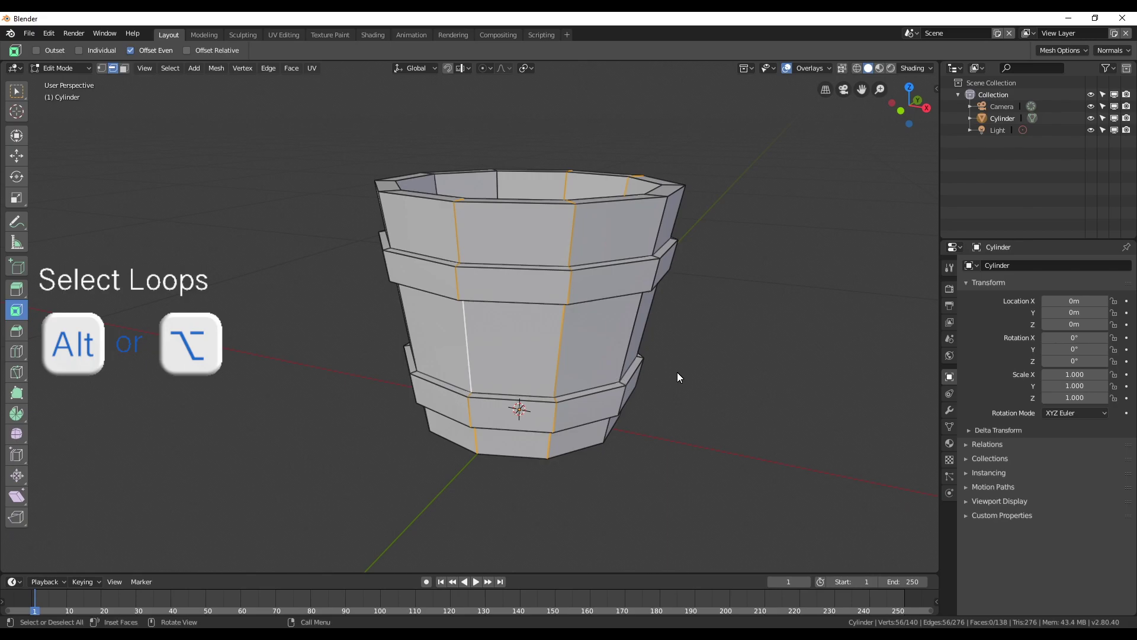
Add the remaining vertical plank-seam edge loops to the selection.
middle_drag(678, 373, 592, 369)
alt+shift+click(533, 356)
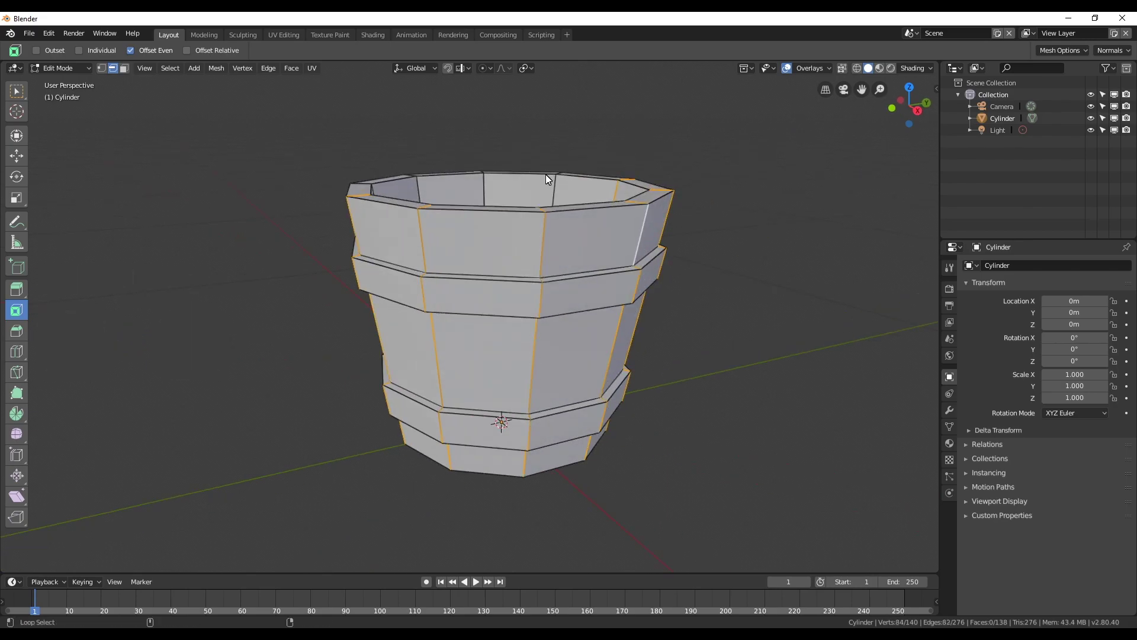
alt+shift+click(416, 198)
mouse_move(415, 198)
middle_down()
mouse_move(672, 347)
mouse_move(463, 321)
middle_up()
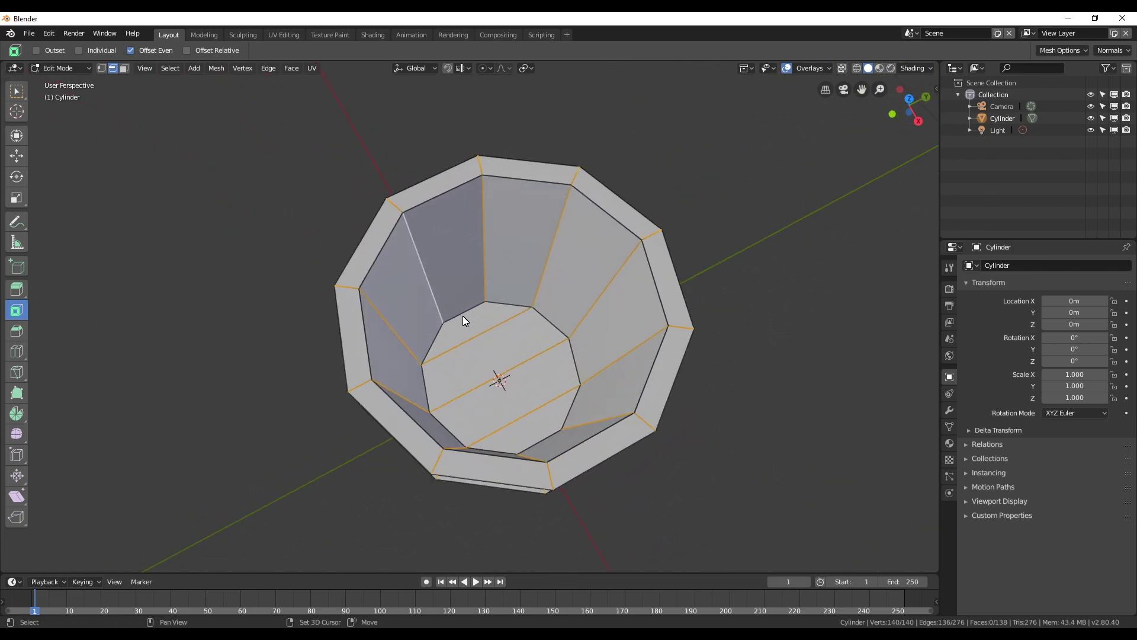
mouse_move(537, 445)
middle_down()
mouse_move(390, 236)
mouse_move(464, 378)
mouse_move(487, 304)
middle_up()
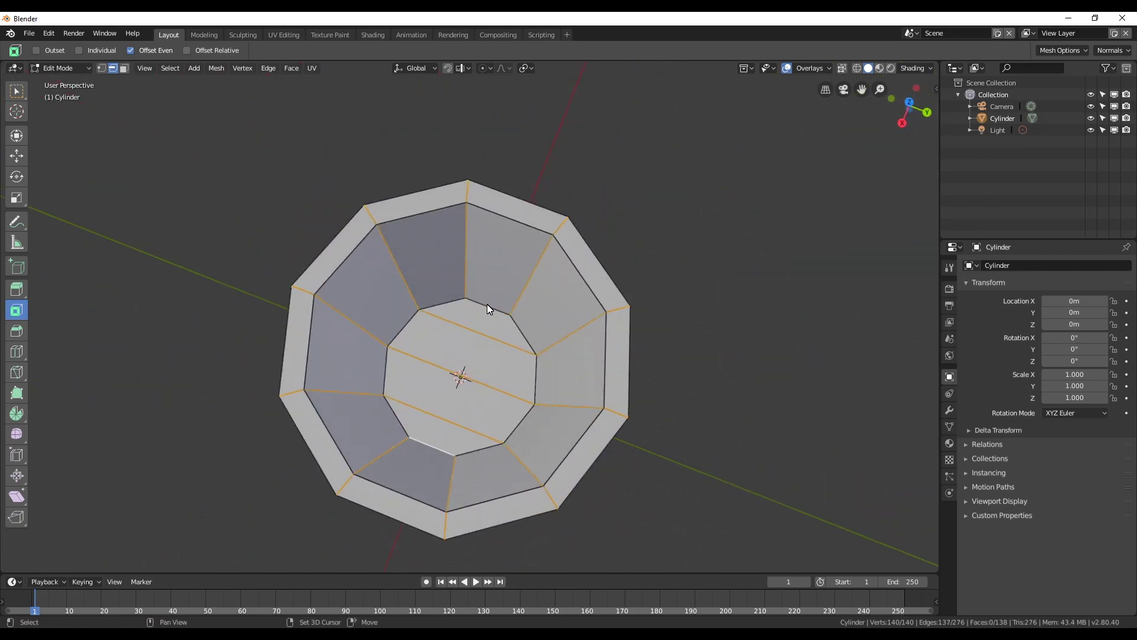
middle_drag(431, 458, 397, 396)
Bevel the selected seam edges by 0.004 with 1 segment, then deselect and return to Object Mode.
click(25, 334)
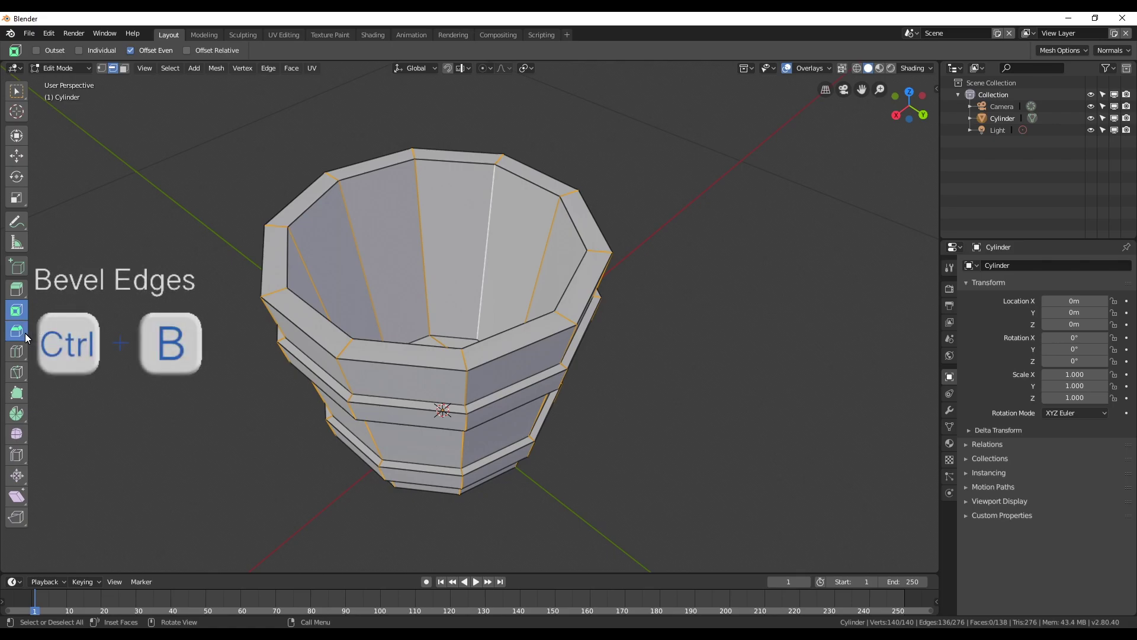
key(ctrl+b)
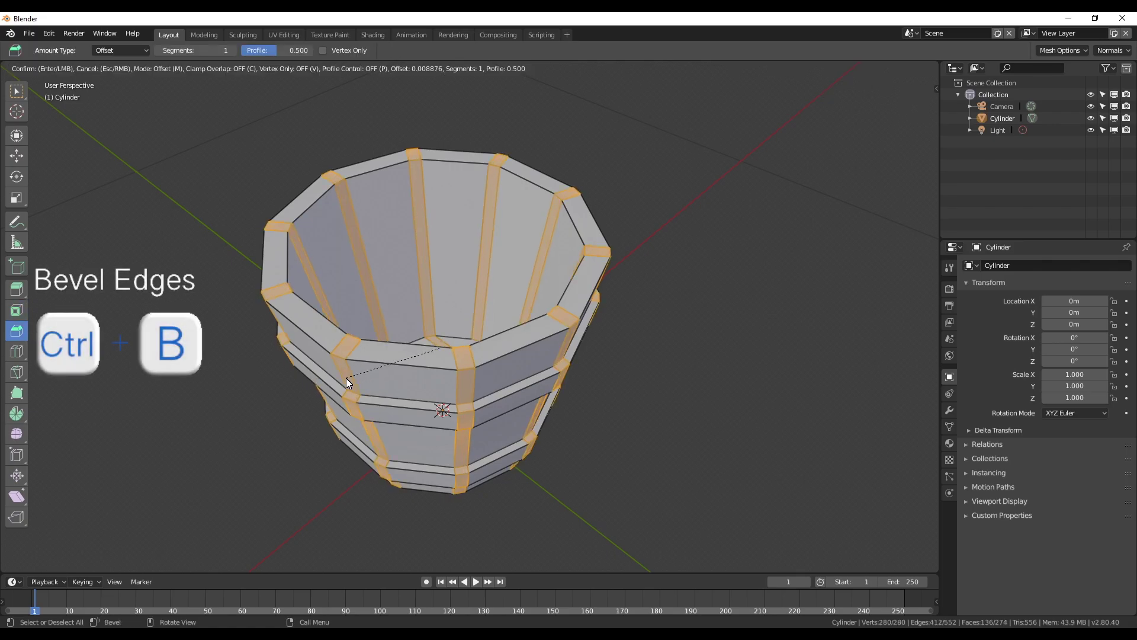
click(350, 379)
mouse_move(351, 379)
middle_down()
mouse_move(418, 351)
mouse_move(442, 217)
mouse_move(467, 225)
mouse_move(572, 440)
mouse_move(528, 467)
mouse_move(555, 379)
mouse_move(699, 485)
mouse_move(491, 464)
mouse_move(520, 458)
middle_up()
key(alt+a)
key(Tab)
key(Tab)
Add a torus with 20 major and 6 minor segments.
key(shift+a)
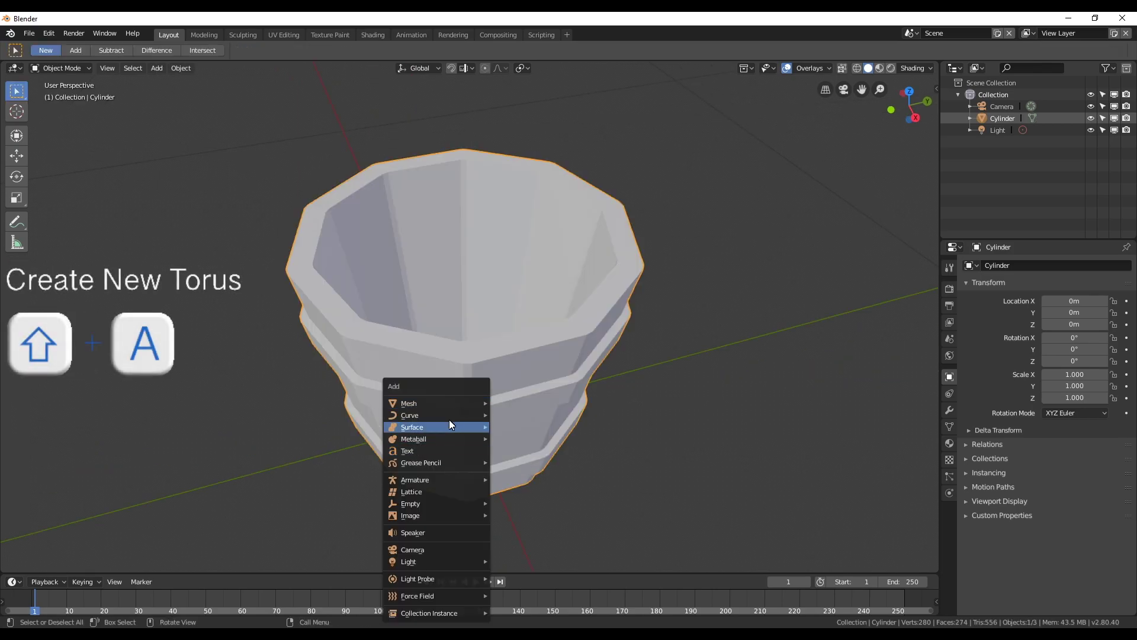
click(522, 483)
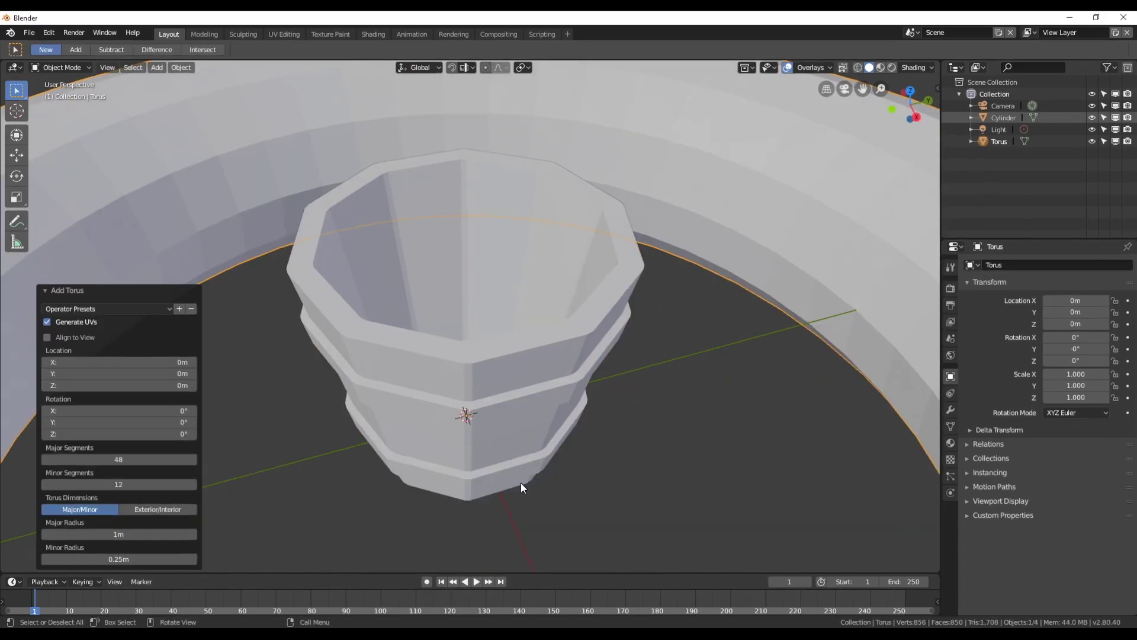
scroll(486, 398, down, 5)
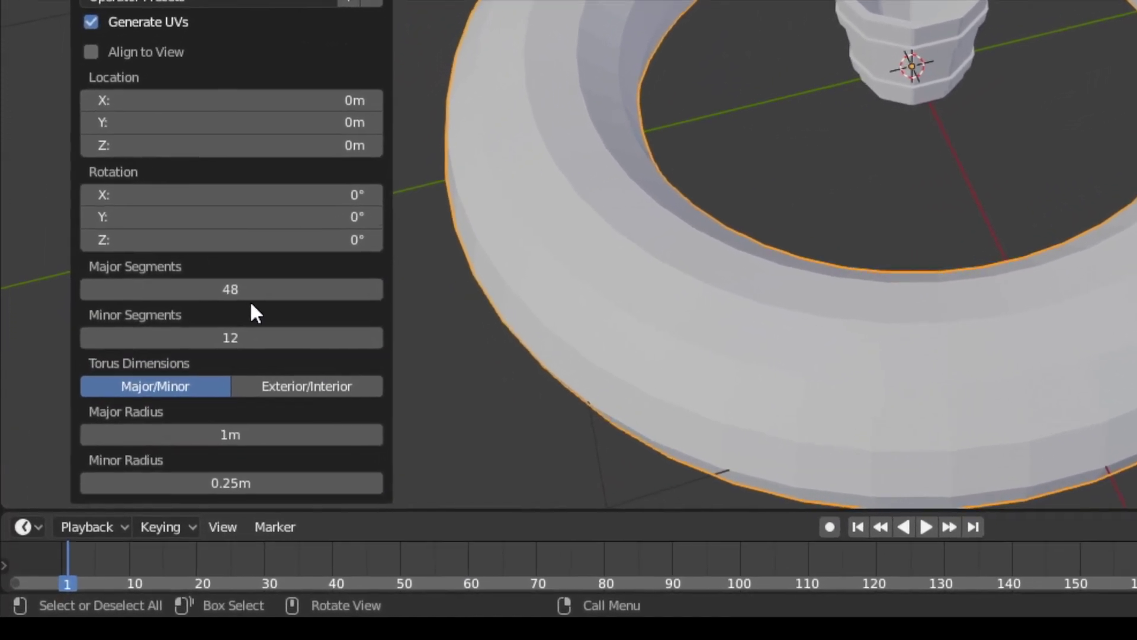
drag(250, 429, 186, 433)
drag(267, 479, 206, 479)
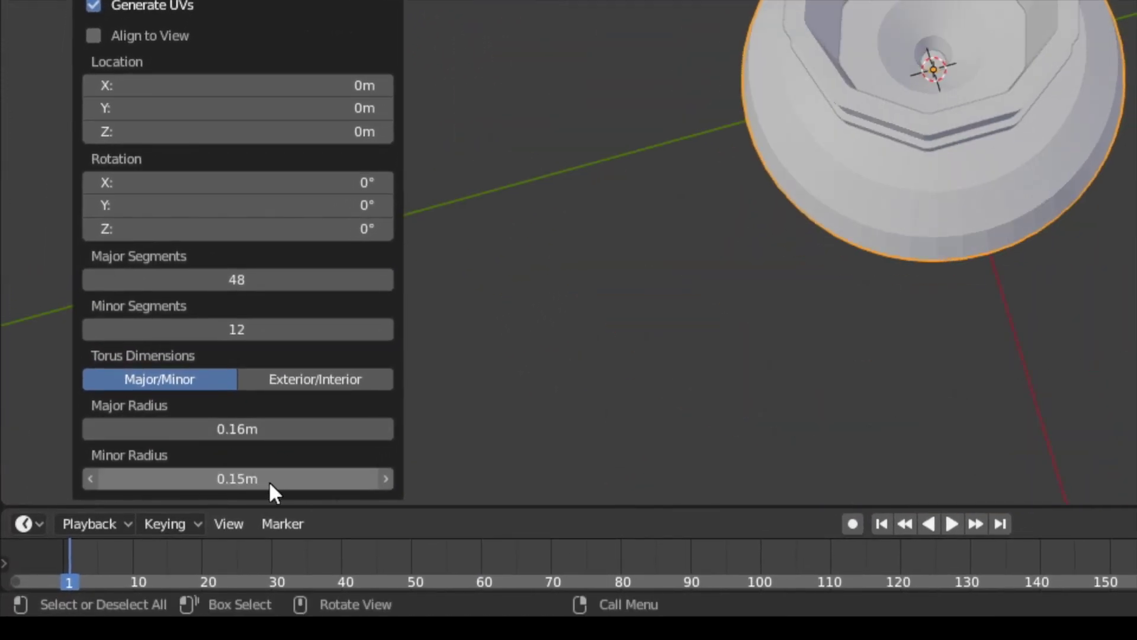
drag(256, 282, 225, 281)
click(387, 429)
drag(97, 478, 178, 479)
click(294, 326)
text(6)
key(Return)
Set the torus major radius to 0.2m.
middle_drag(818, 386, 853, 418)
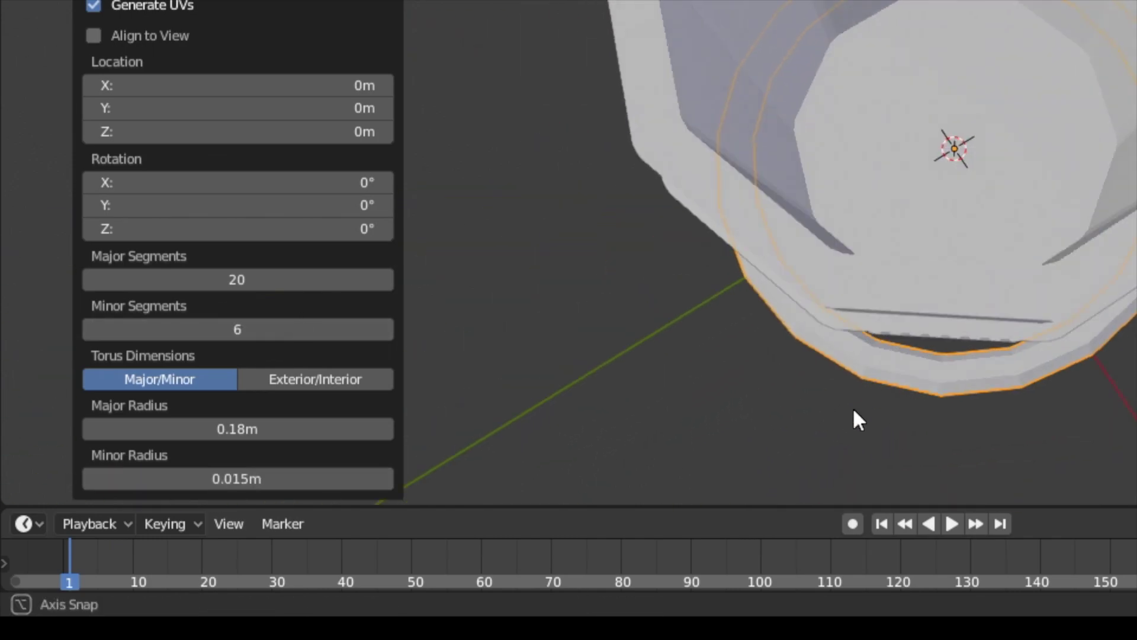
double_click(269, 436)
key(BackSpace)
key(BackSpace)
text(9)
key(Return)
ctrl+scroll(261, 425, up, 1)
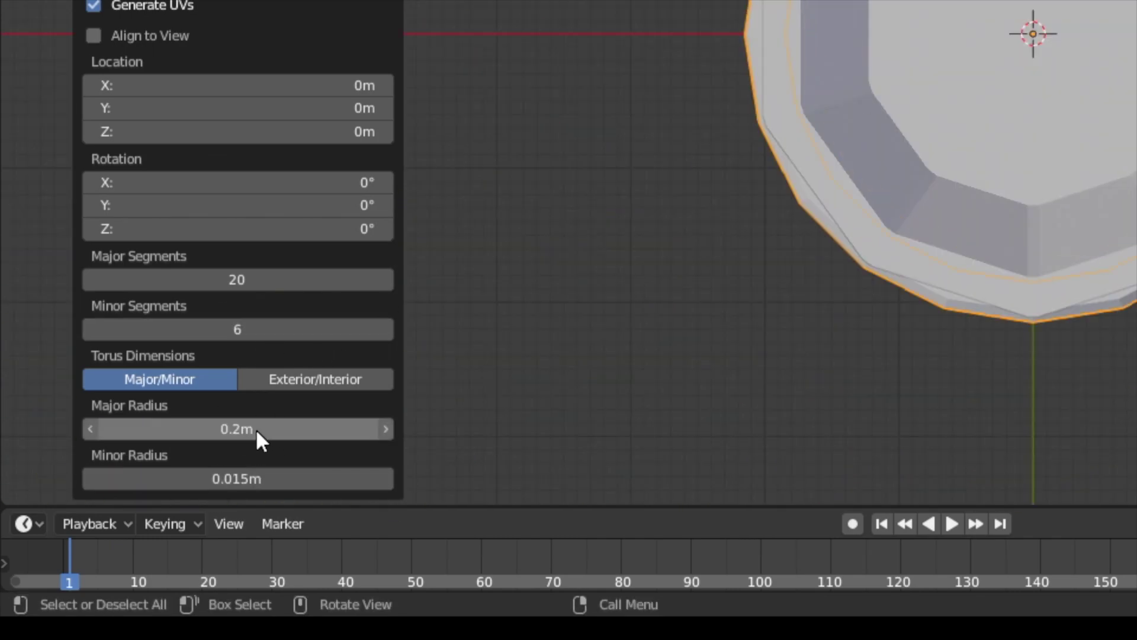
middle_drag(652, 178, 746, 100)
Set the torus tube (minor) radius to 0.013m, replacing the first try of 0.017m.
double_click(258, 479)
text(0.017)
key(Return)
middle_drag(770, 237, 829, 267)
double_click(250, 479)
text(0.013)
key(Return)
mouse_move(1006, 249)
middle_down()
mouse_move(1117, 200)
mouse_move(957, 325)
mouse_move(785, 294)
middle_up()
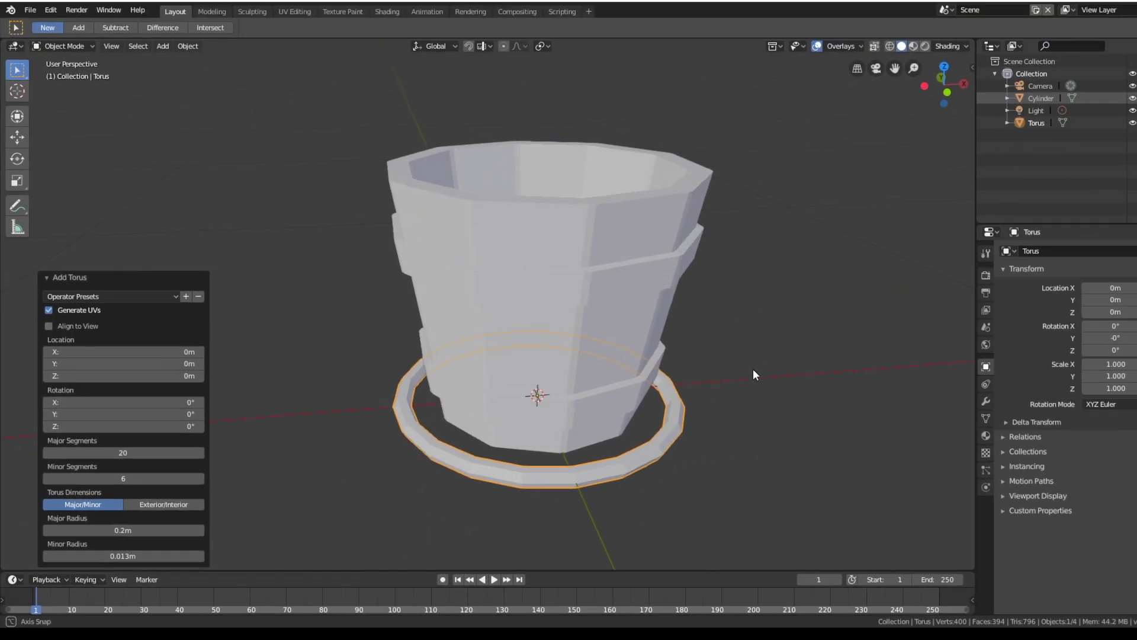
Show the scene in wireframe from the top, centred on the torus in Edit Mode.
mouse_move(728, 385)
middle_down()
mouse_move(735, 394)
mouse_move(629, 413)
middle_up()
key(z)
click(525, 415)
middle_drag(526, 415, 626, 456)
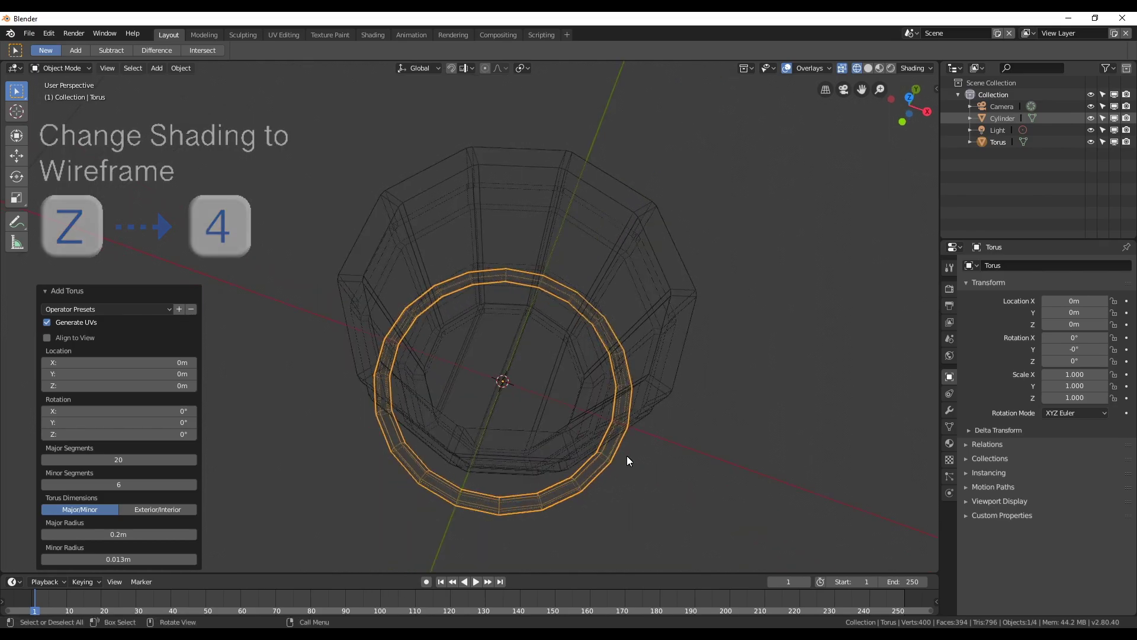
key(KP_7)
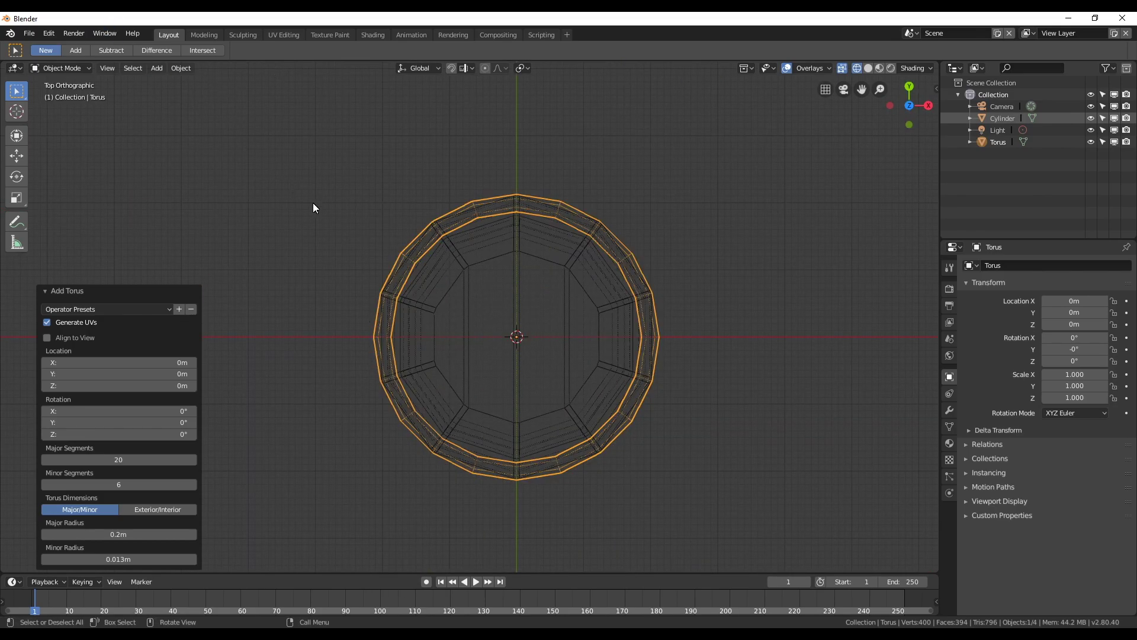
key(KP_Decimal)
key(Tab)
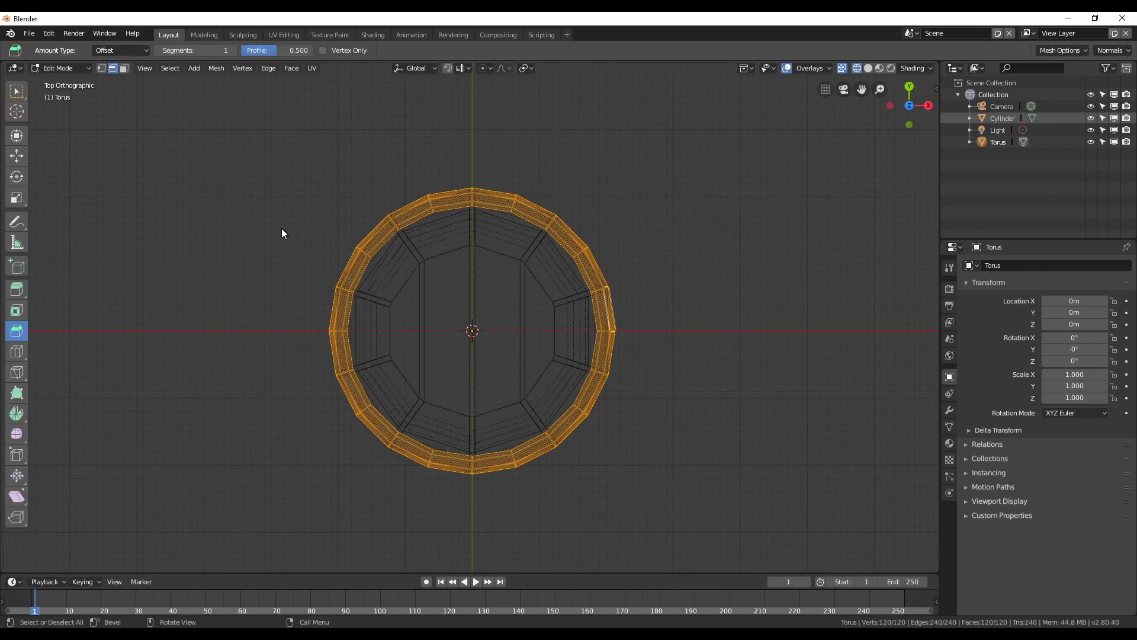
Box-select the top half of the torus and delete its faces.
key(w)
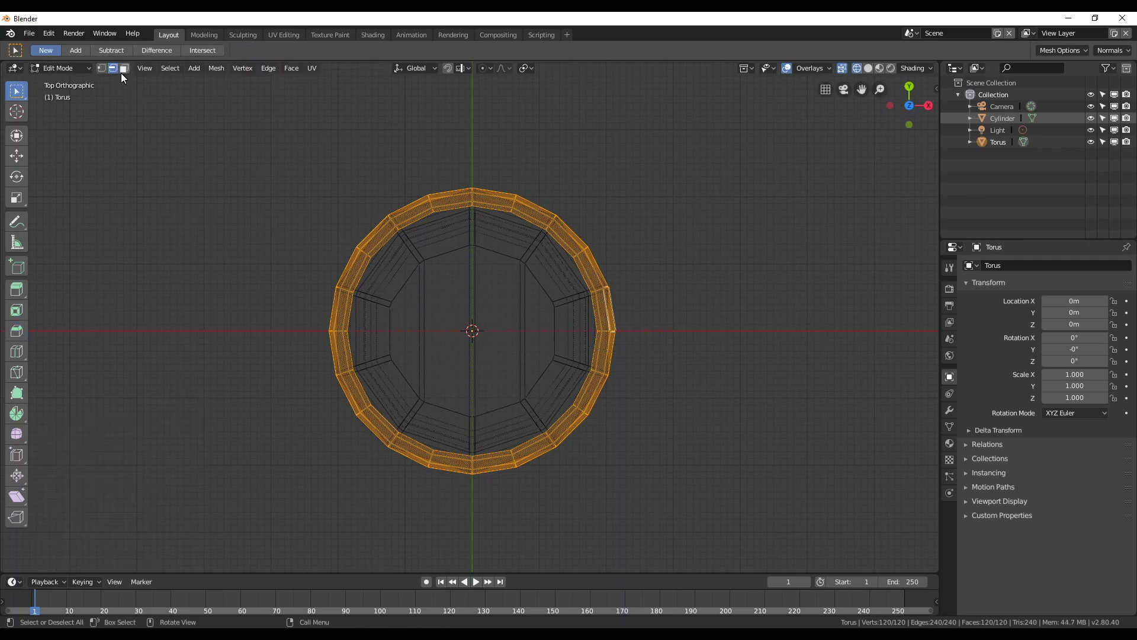
drag(161, 96, 701, 330)
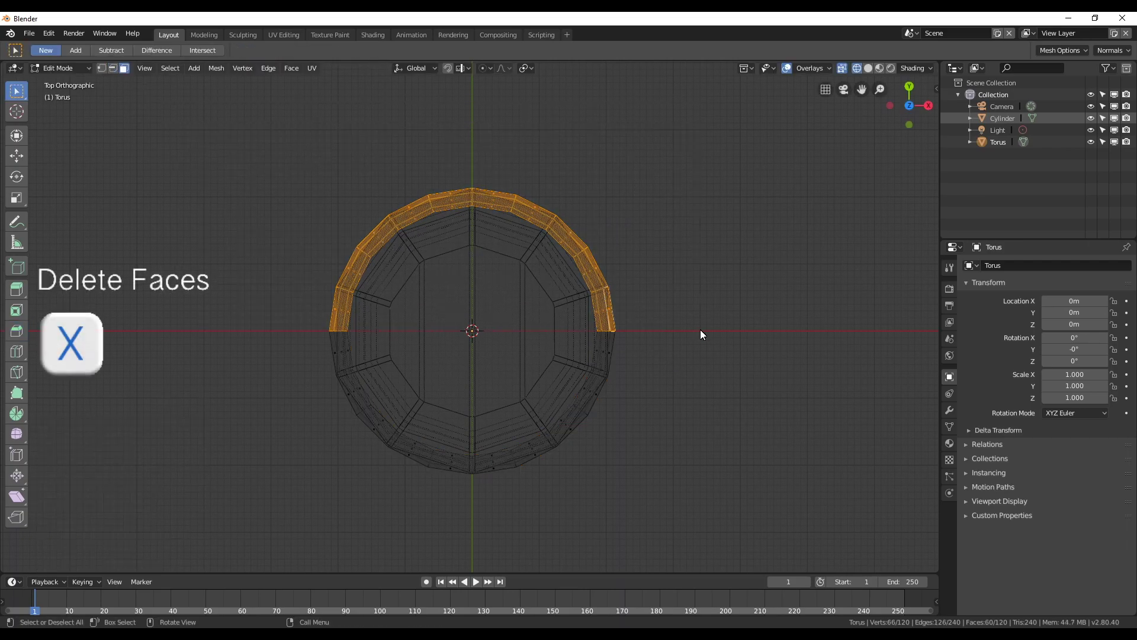
key(x)
click(684, 337)
Recentre a top view on the half ring and select the edges at its left end.
mouse_move(631, 399)
middle_down()
mouse_move(566, 315)
mouse_move(551, 317)
middle_up()
middle_drag(502, 295, 526, 488)
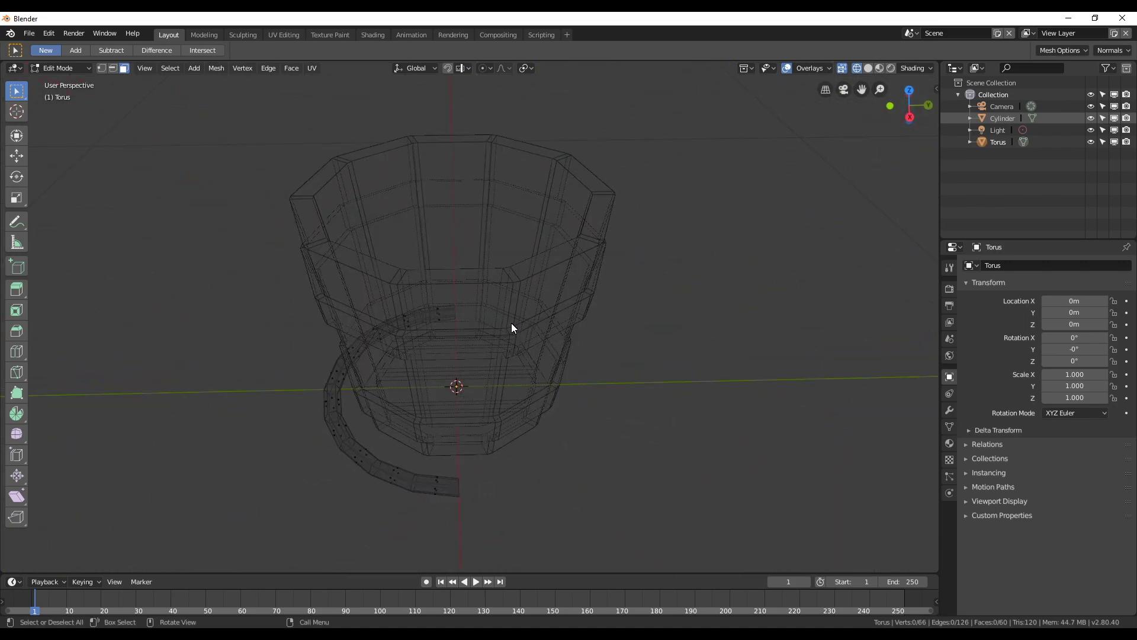
shift+middle_drag(488, 394, 439, 380)
drag(231, 273, 340, 329)
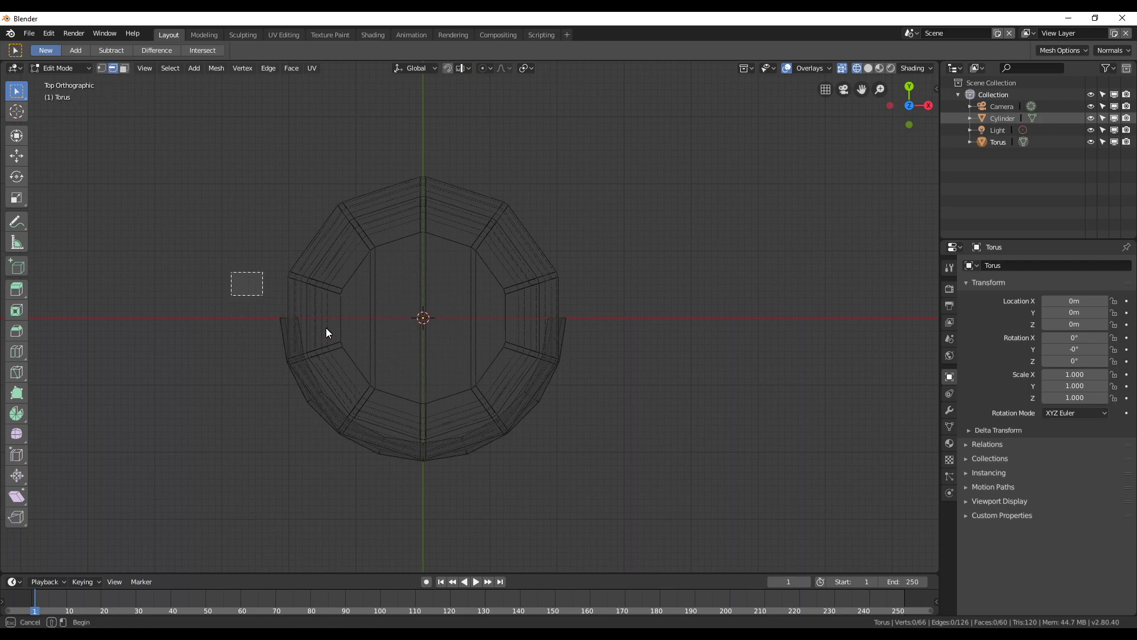
Shear the left ring end by -1 and extrude it into a short tip.
key(ctrl+shift+alt+s)
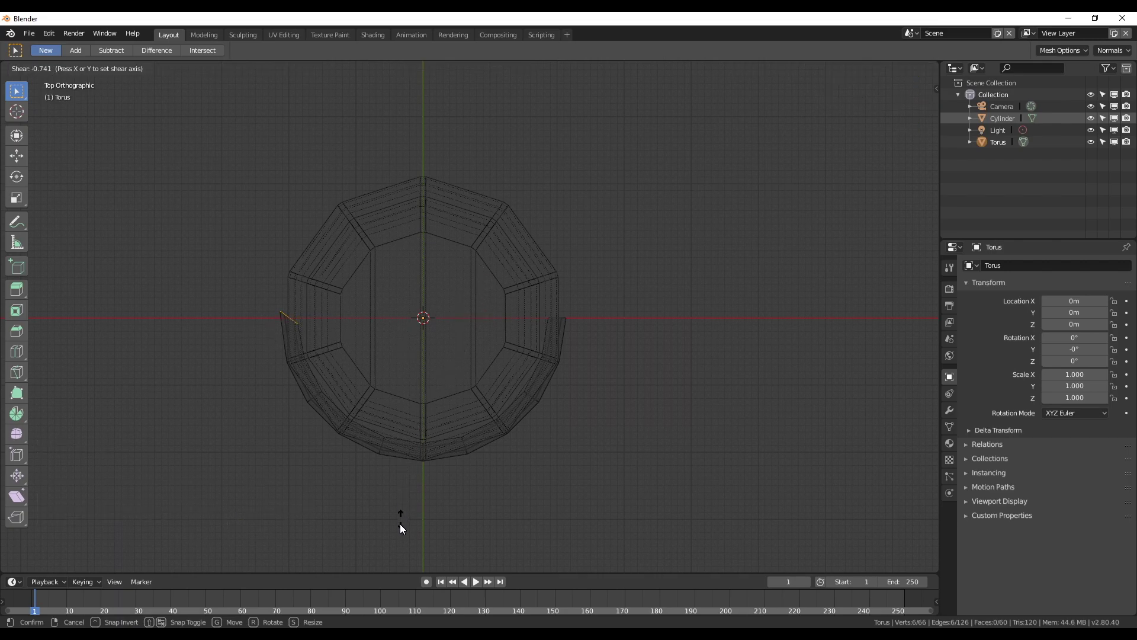
text(-1)
key(Return)
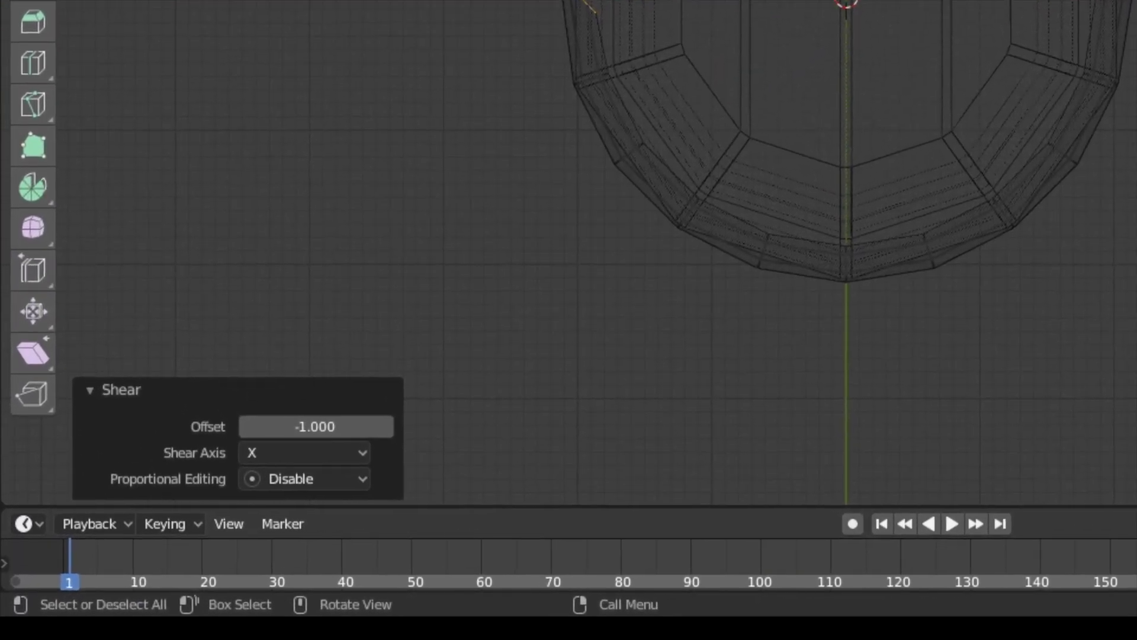
key(shift+ctrl+alt+s)
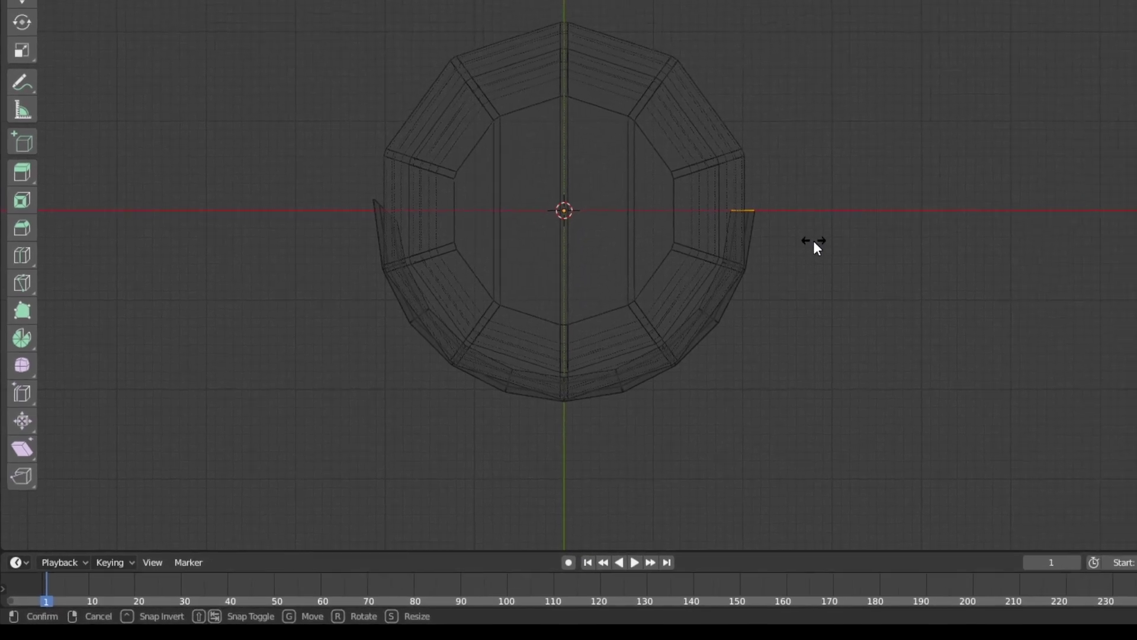
click(654, 302)
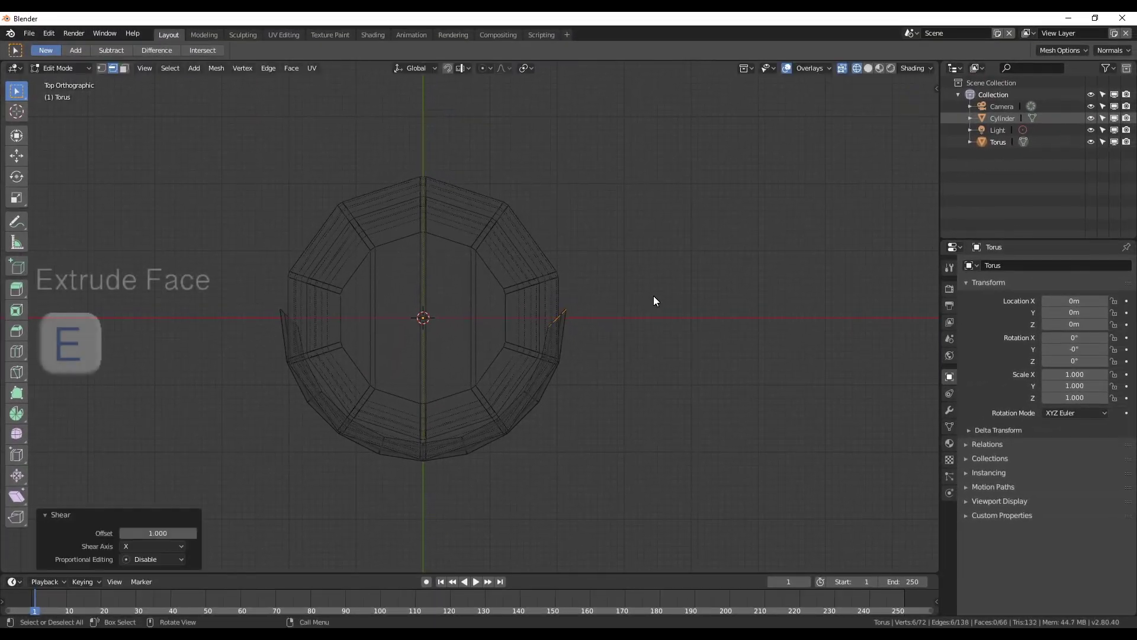
key(e)
click(643, 284)
click(176, 526)
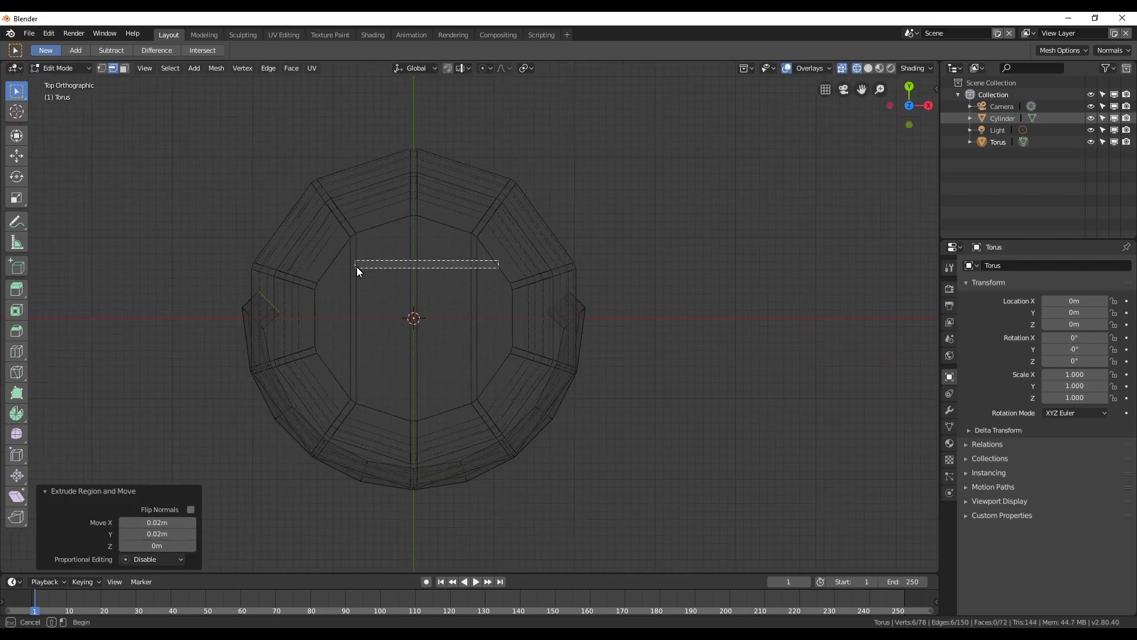
Select the new left tip and shear it by 1.
drag(244, 272, 346, 325)
drag(254, 277, 299, 320)
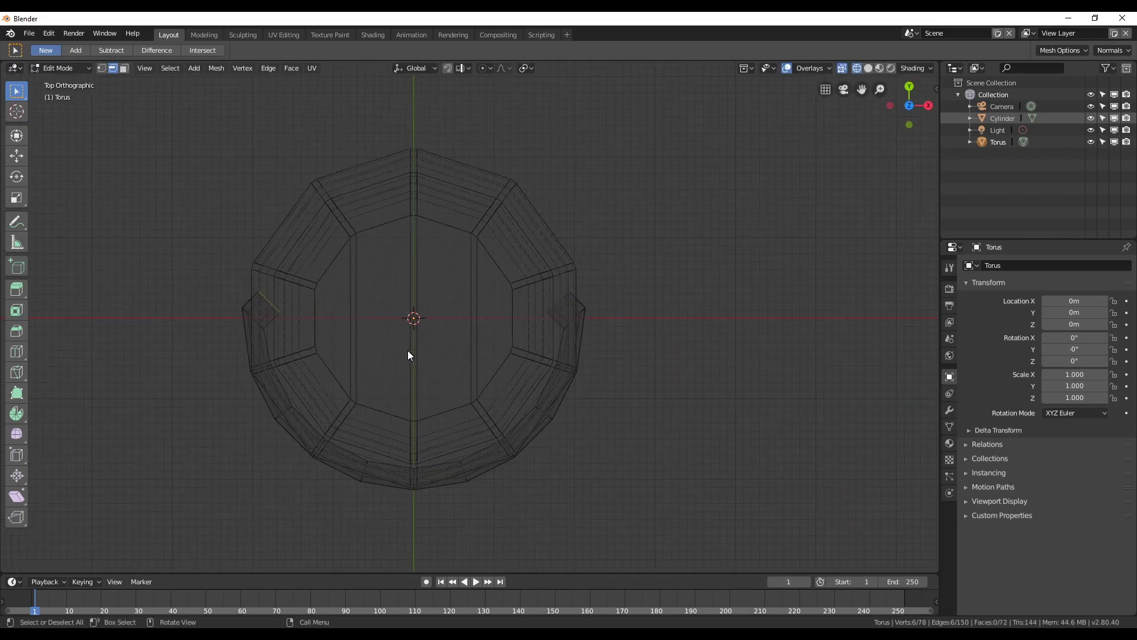
key(ctrl+shift+alt+s)
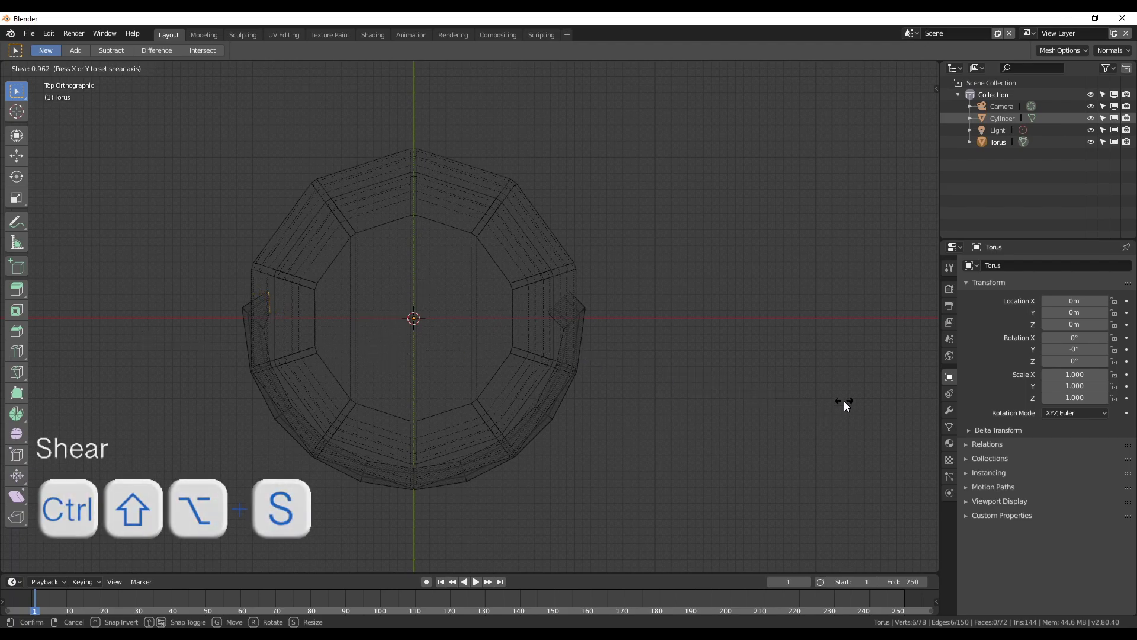
text(1)
key(Return)
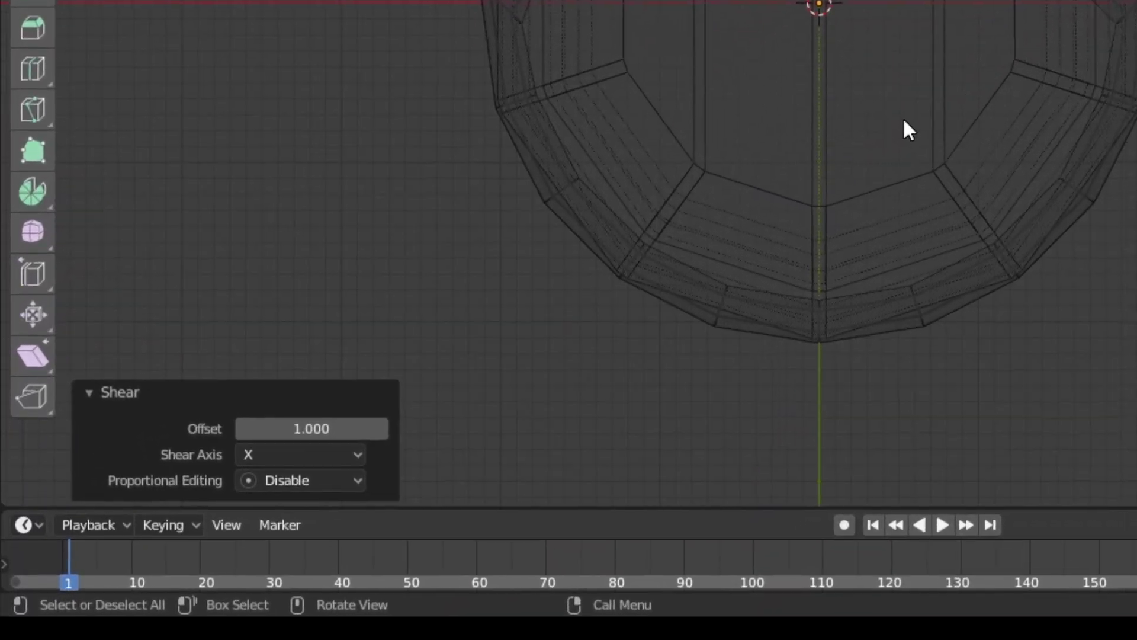
key(shift+ctrl+alt+s)
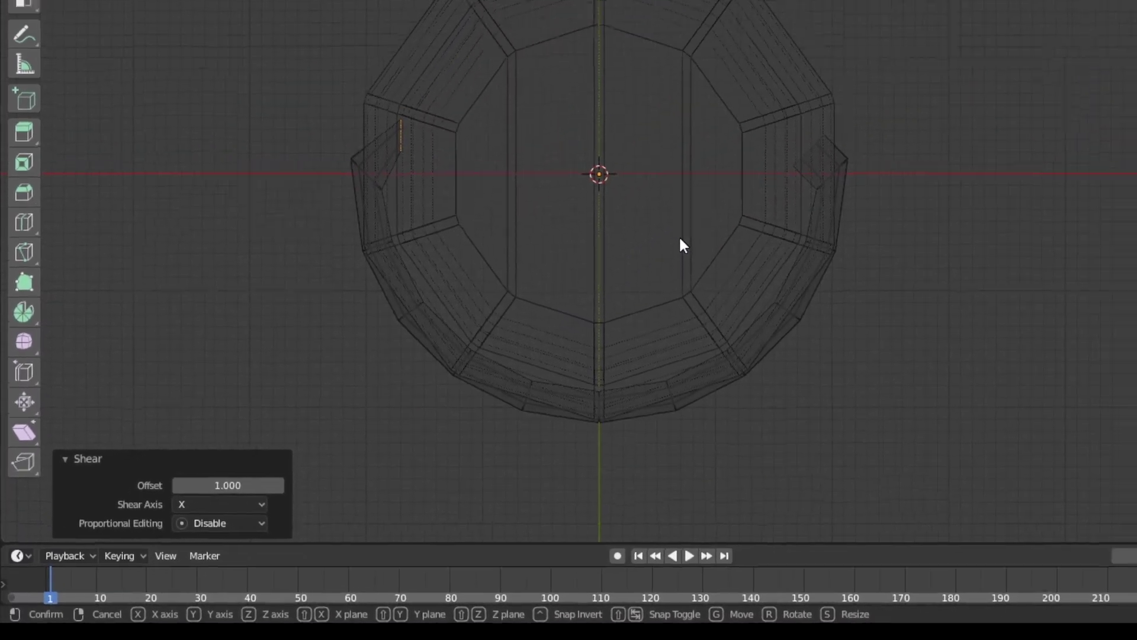
key(Escape)
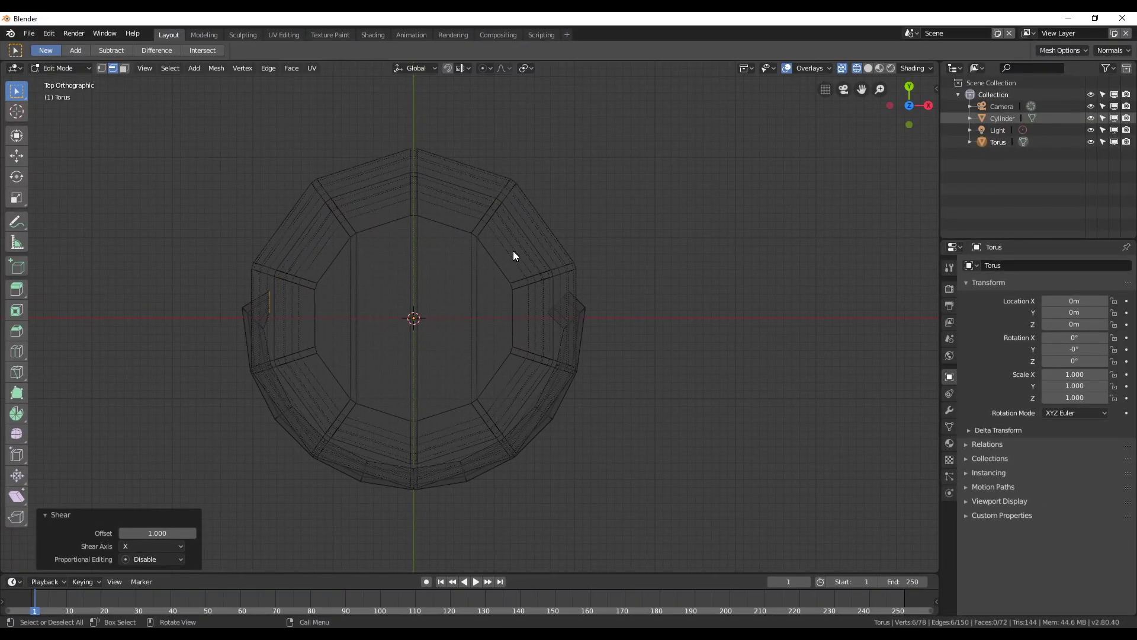
Shear the right ring end by -1 and move its tip into place.
click(578, 314)
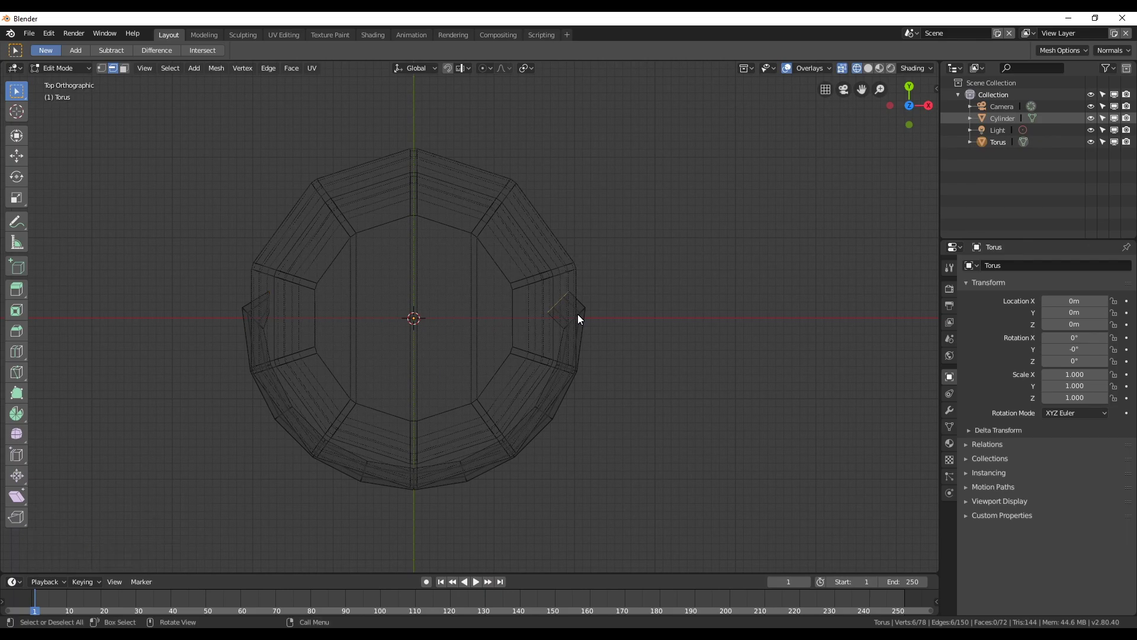
key(shift+ctrl+alt+s)
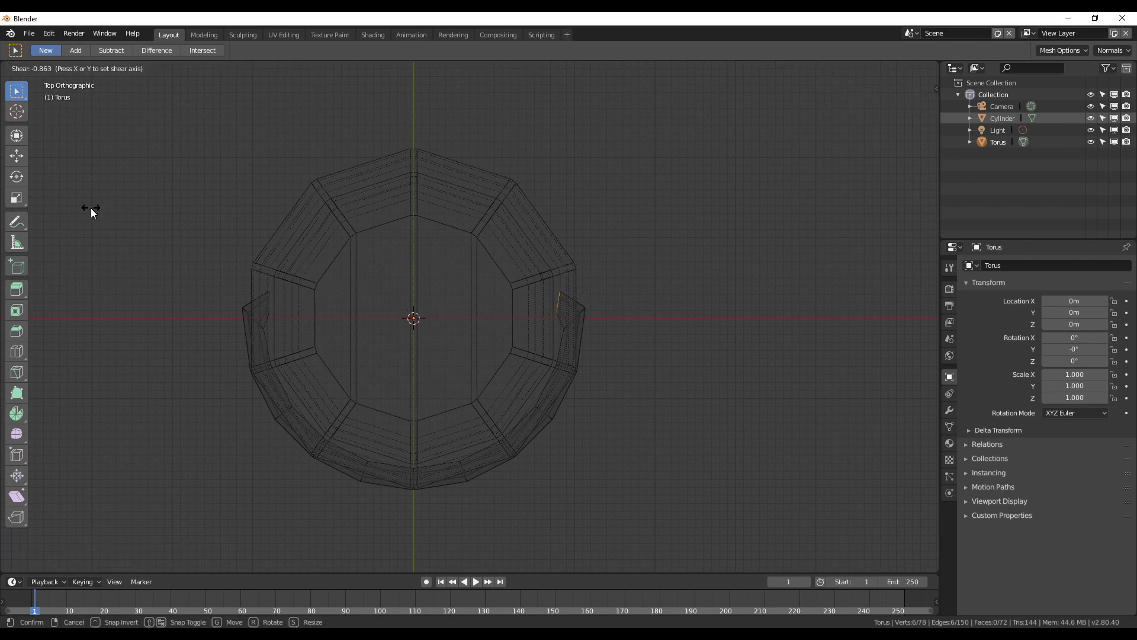
click(88, 208)
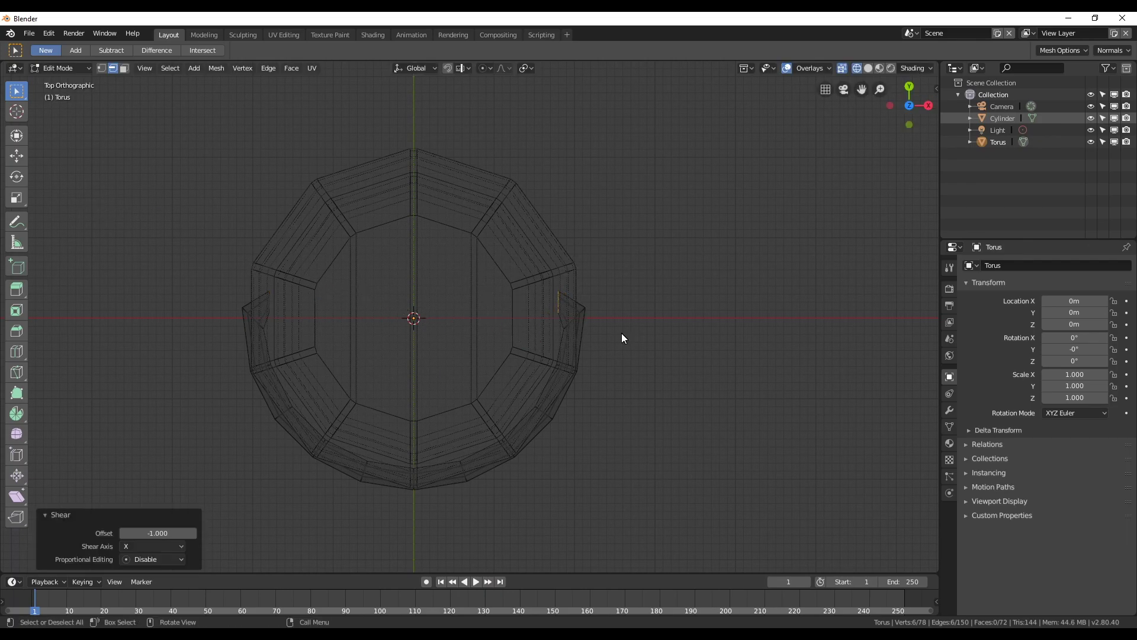
key(g)
click(602, 314)
Reposition the right and left handle tips.
key(g)
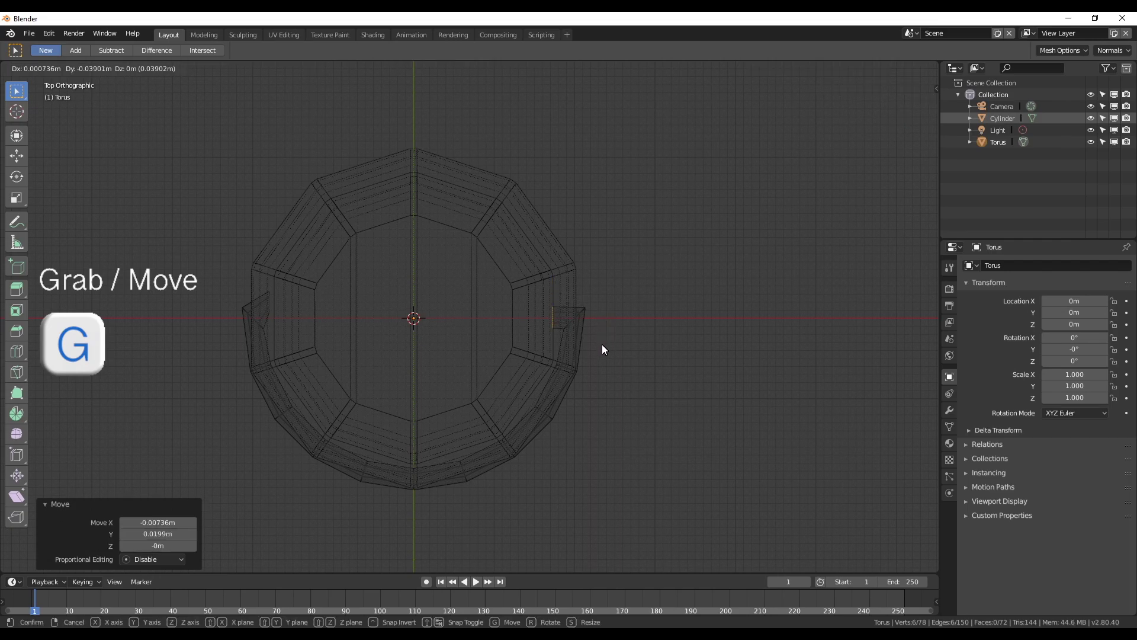
click(603, 346)
drag(257, 277, 296, 326)
key(g)
click(395, 363)
In solid shading, select the whole handle and raise it 0.292m along Z.
mouse_move(395, 367)
middle_down()
mouse_move(312, 298)
mouse_move(268, 300)
mouse_move(365, 359)
middle_up()
key(z)
key(6)
mouse_move(578, 417)
middle_down()
mouse_move(483, 387)
mouse_move(497, 485)
mouse_move(430, 487)
middle_up()
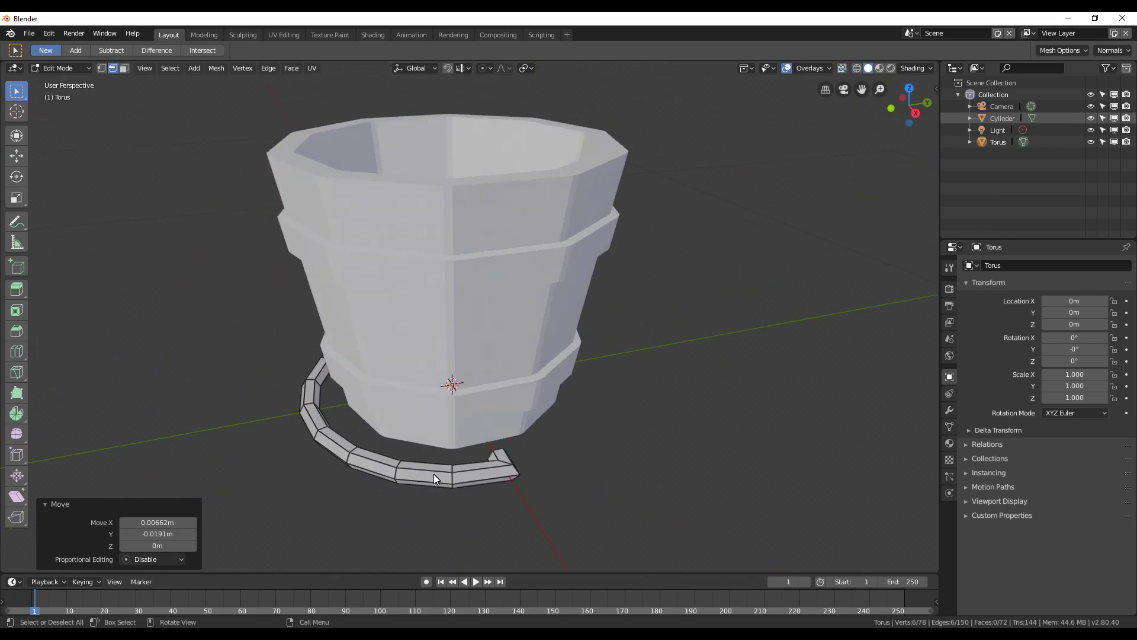
key(l)
key(g)
key(z)
drag(434, 473, 406, 268)
Widen the handle horizontally (excluding Z) and stretch it along Y.
mouse_move(406, 268)
middle_down()
mouse_move(438, 387)
mouse_move(382, 357)
mouse_move(474, 342)
middle_up()
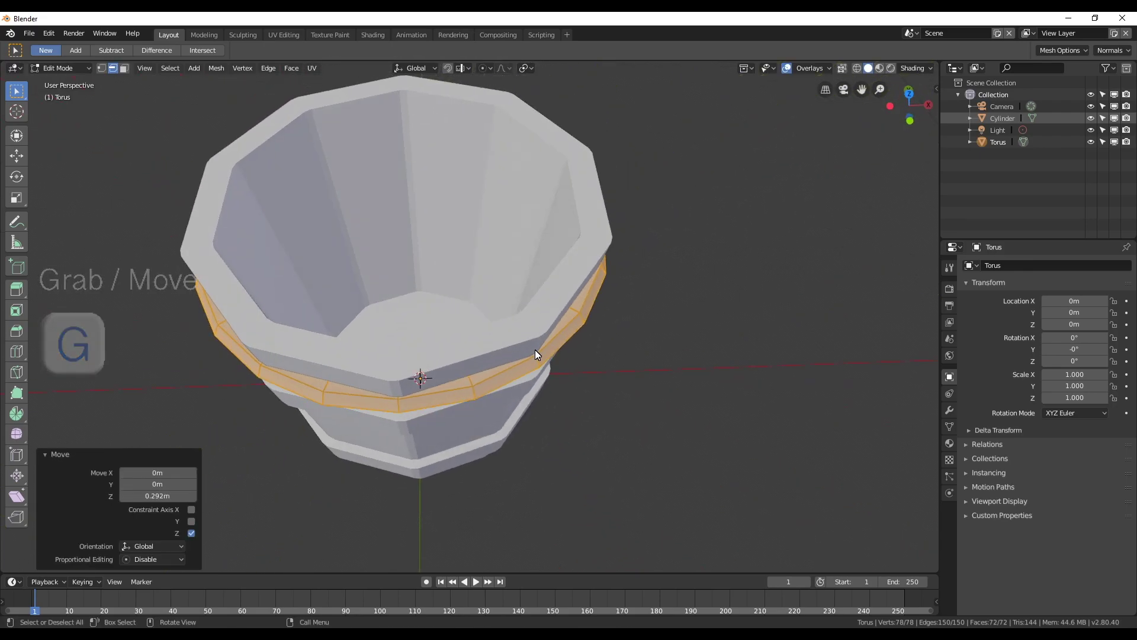
key(s)
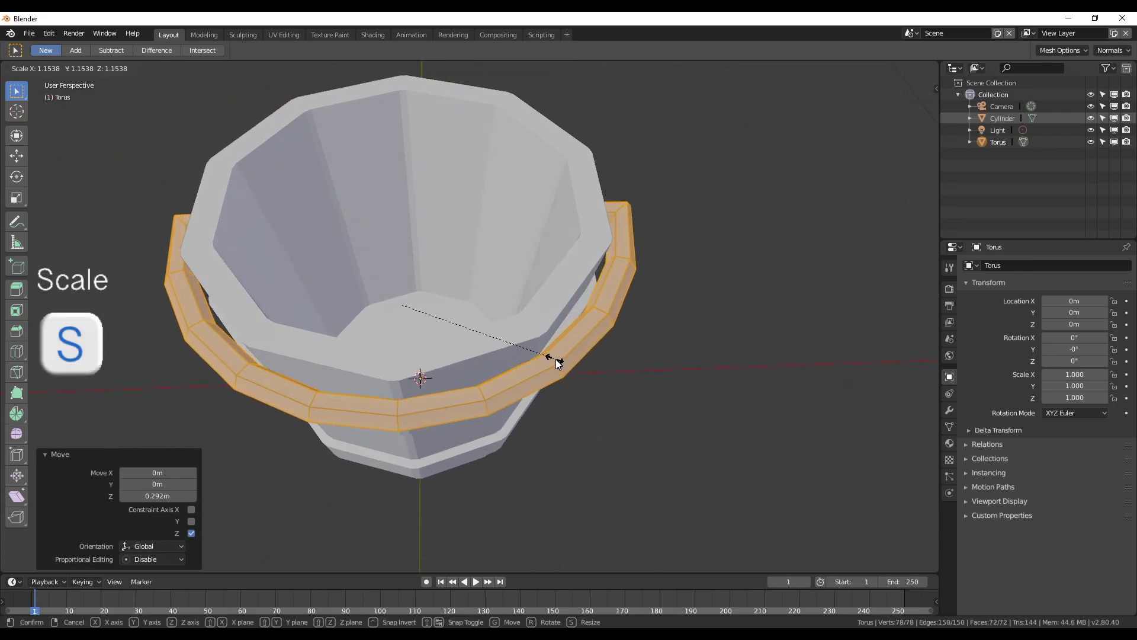
key(shift+z)
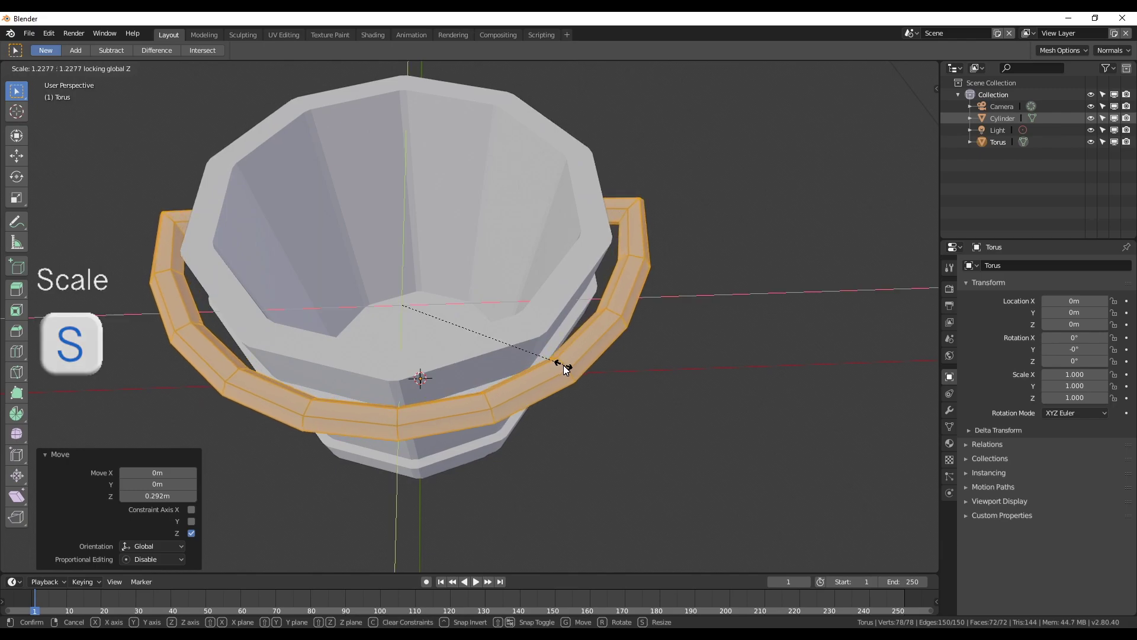
click(547, 372)
key(s)
key(y)
mouse_move(547, 372)
middle_down()
mouse_move(385, 435)
mouse_move(376, 461)
middle_up()
click(373, 453)
Shift the handle -0.0201m along Y.
key(g)
key(y)
click(272, 464)
middle_drag(271, 463, 261, 498)
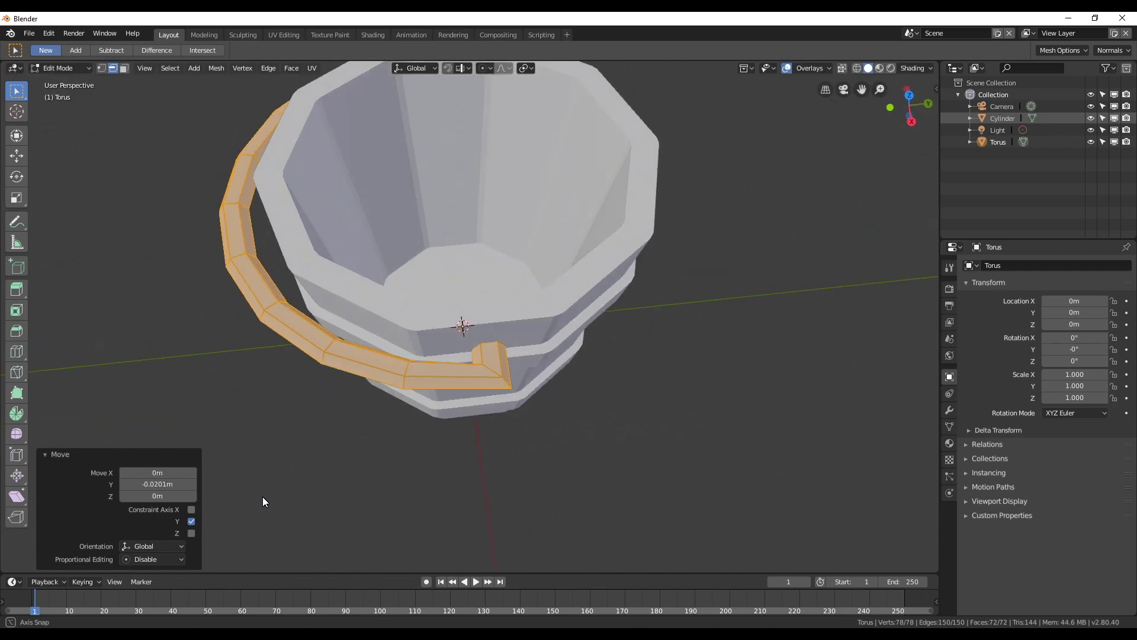
scroll(424, 464, up, 3)
scroll(480, 490, up, 2)
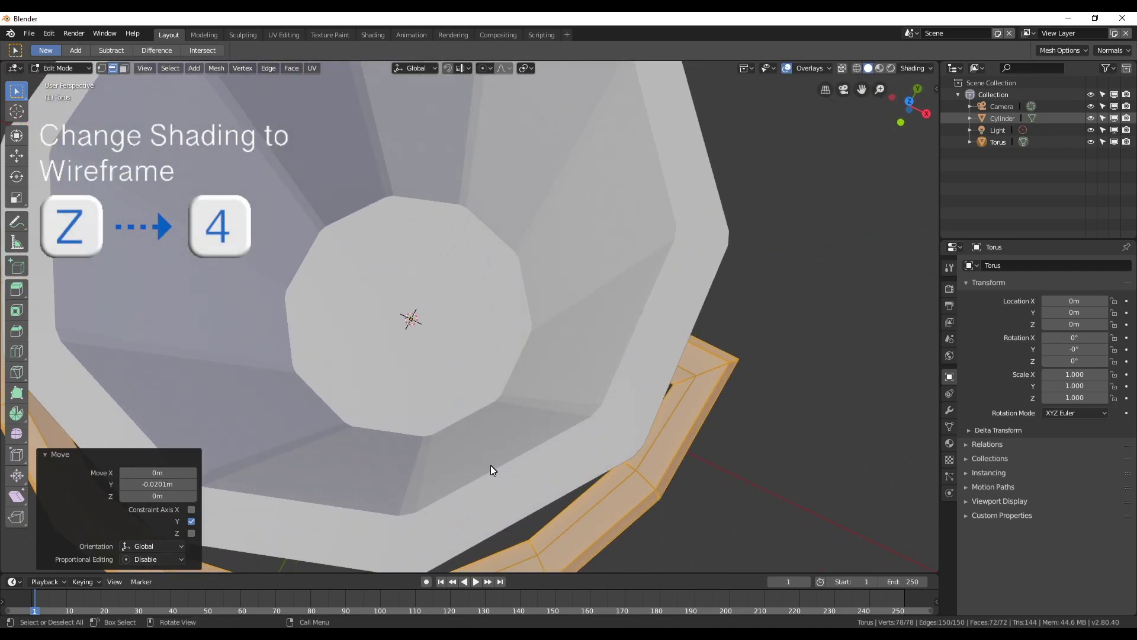
In wireframe, move the first hexagonal end loop -0.04m along X.
key(z)
key(4)
mouse_move(517, 414)
middle_down()
mouse_move(542, 360)
mouse_move(552, 403)
middle_up()
alt+click(626, 267)
key(g)
key(x)
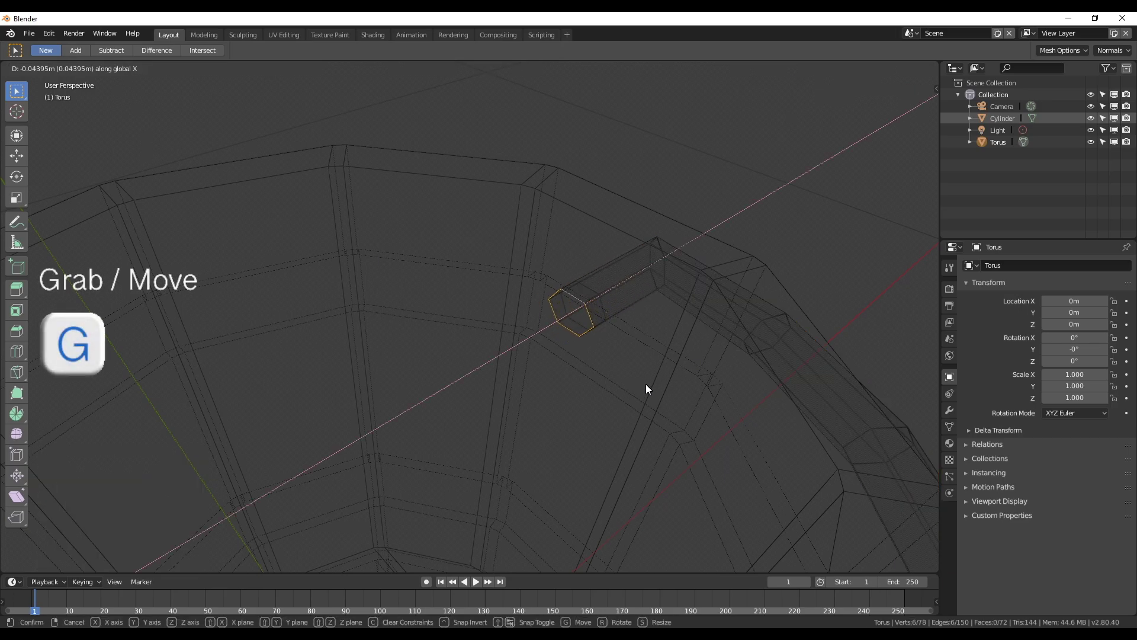
click(647, 384)
mouse_move(647, 384)
middle_down()
mouse_move(534, 414)
mouse_move(559, 405)
middle_up()
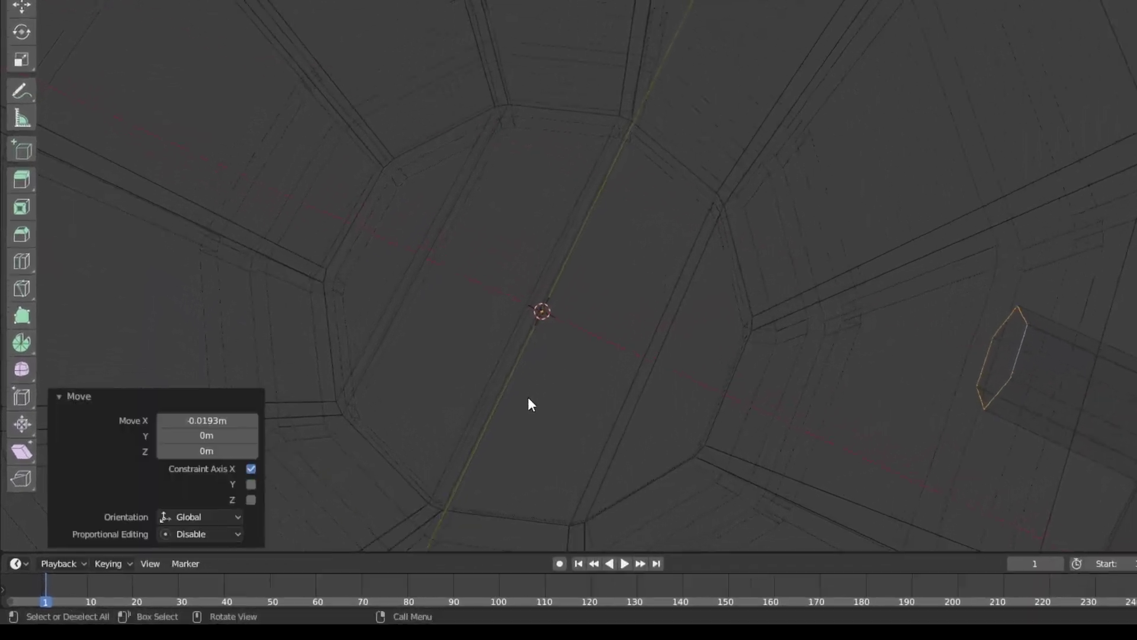
click(326, 305)
text(-0.04)
key(Return)
Check the result in solid shading, then slide the handle-end face further along X.
key(z)
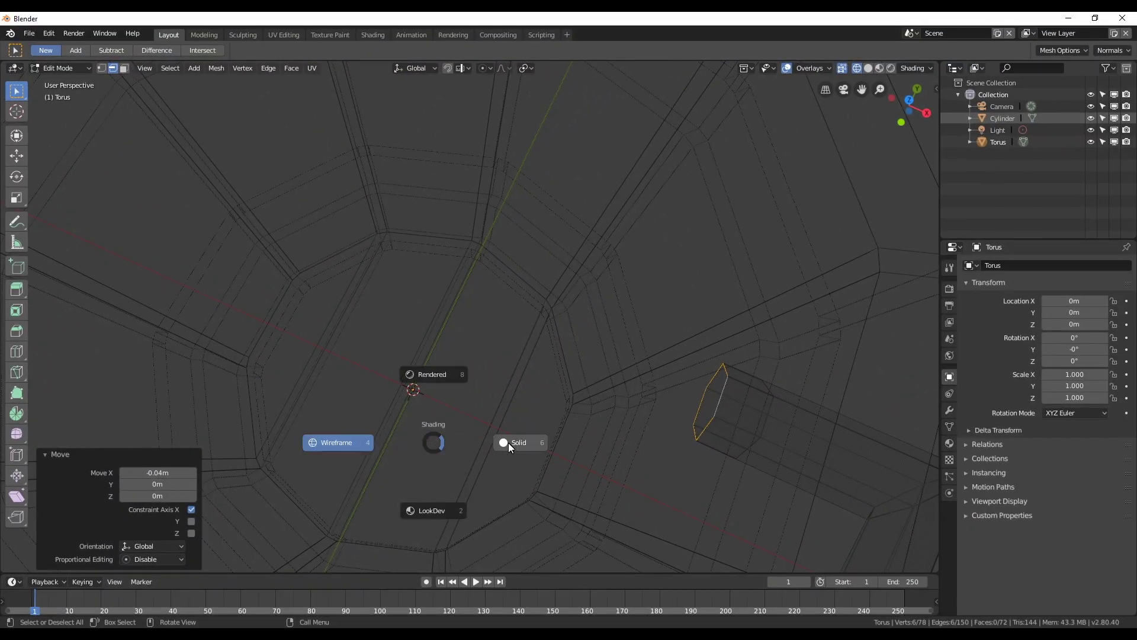
click(508, 443)
mouse_move(460, 423)
middle_down()
mouse_move(509, 357)
mouse_move(463, 395)
middle_up()
scroll(427, 338, up, 3)
key(z)
click(445, 246)
key(g)
key(x)
click(567, 277)
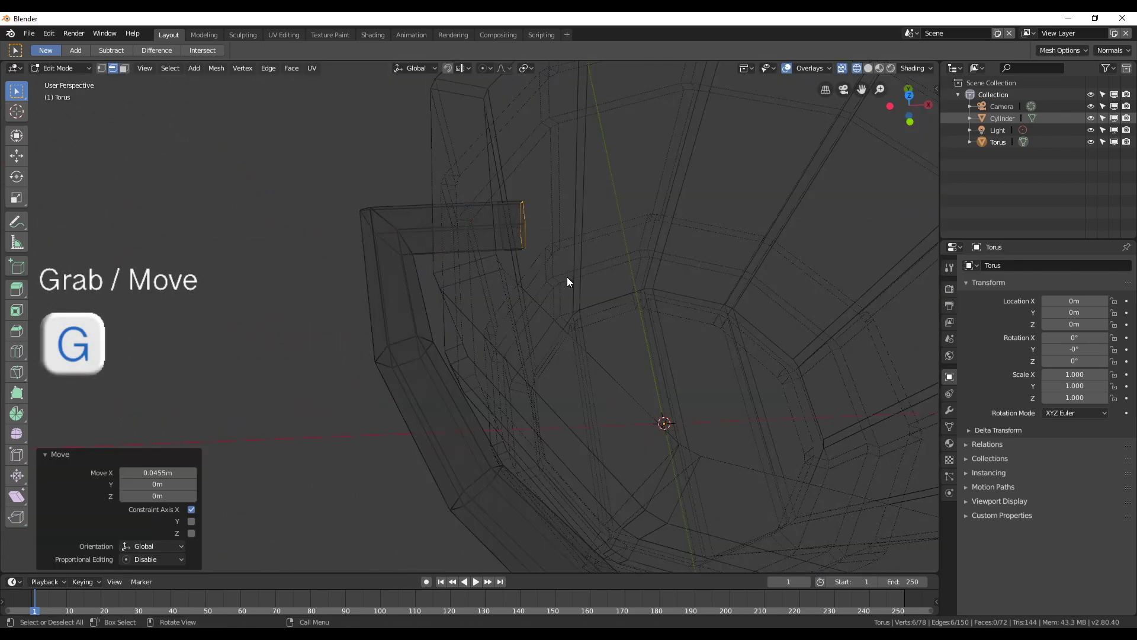
key(Return)
middle_drag(155, 478, 458, 354)
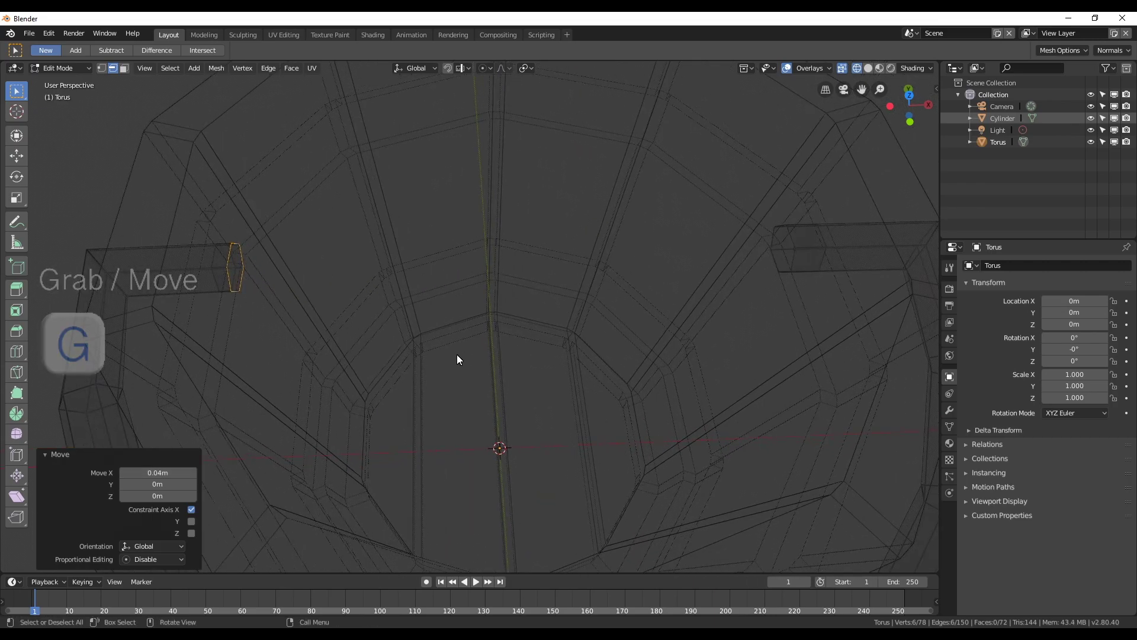
In solid shading, nudge the other hexagon end loop slightly along X.
key(z)
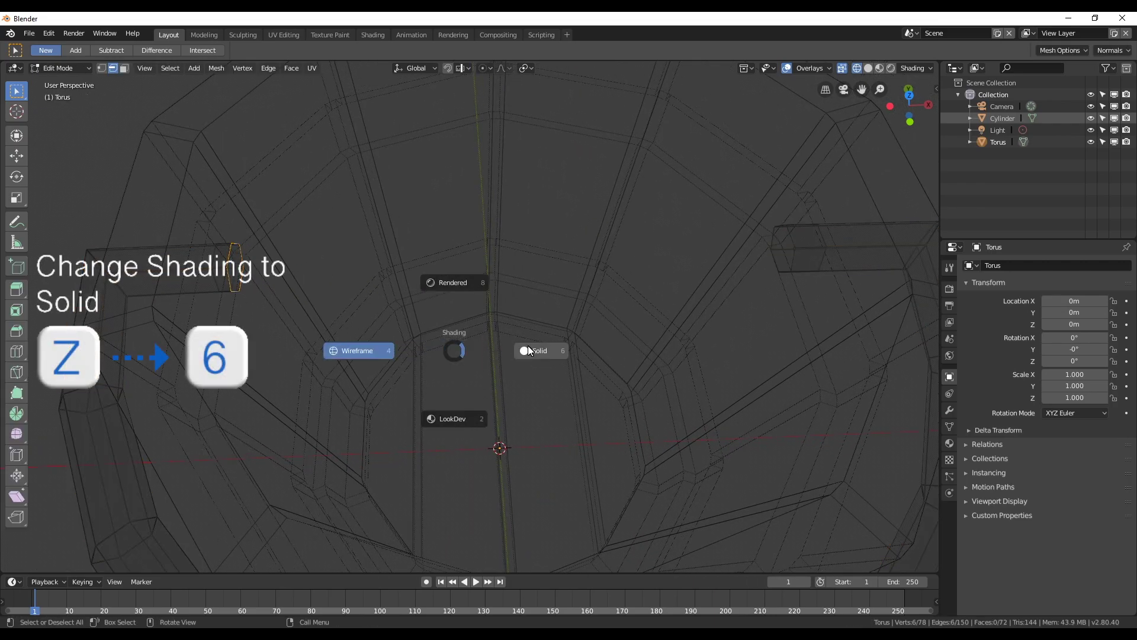
key(6)
mouse_move(543, 348)
middle_down()
mouse_move(619, 356)
mouse_move(598, 320)
mouse_move(738, 290)
middle_up()
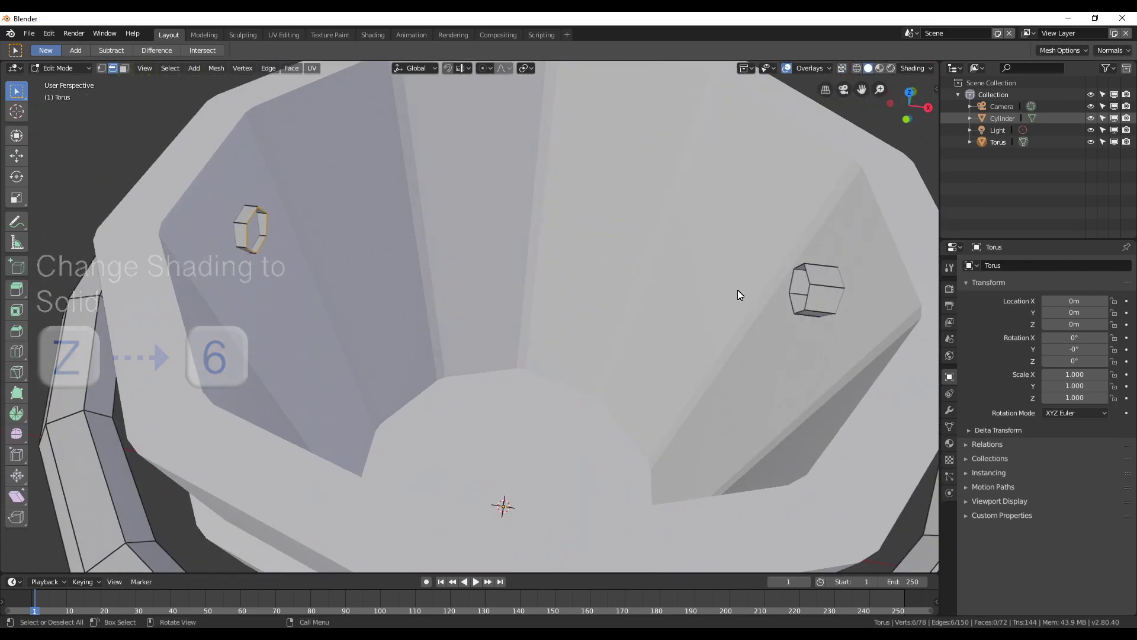
key(g)
key(x)
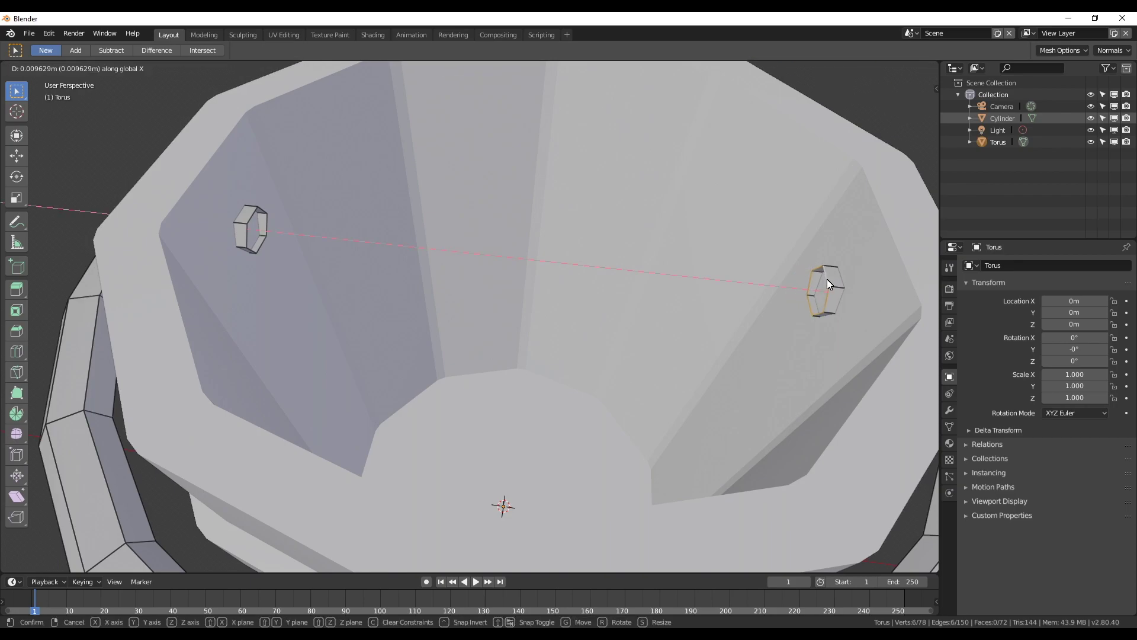
click(827, 280)
mouse_move(722, 322)
middle_down()
mouse_move(618, 402)
mouse_move(641, 284)
mouse_move(619, 322)
mouse_move(659, 313)
middle_up()
Fill both hexagonal handle ends with new faces using F.
key(f)
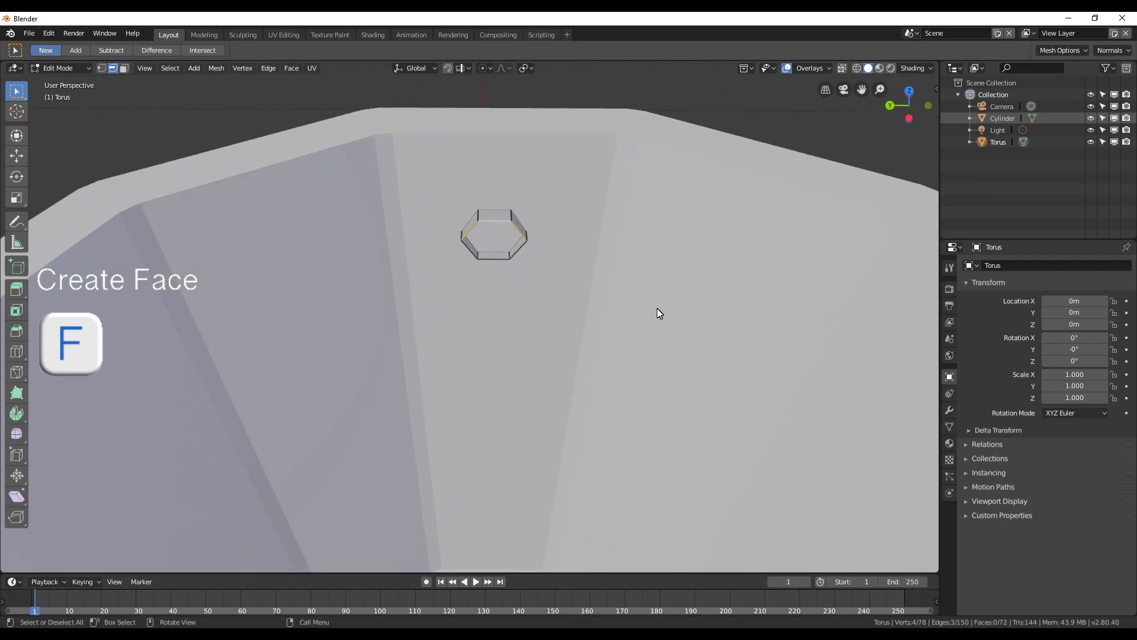
key(f)
mouse_move(490, 331)
middle_down()
mouse_move(434, 381)
mouse_move(325, 338)
mouse_move(249, 349)
middle_up()
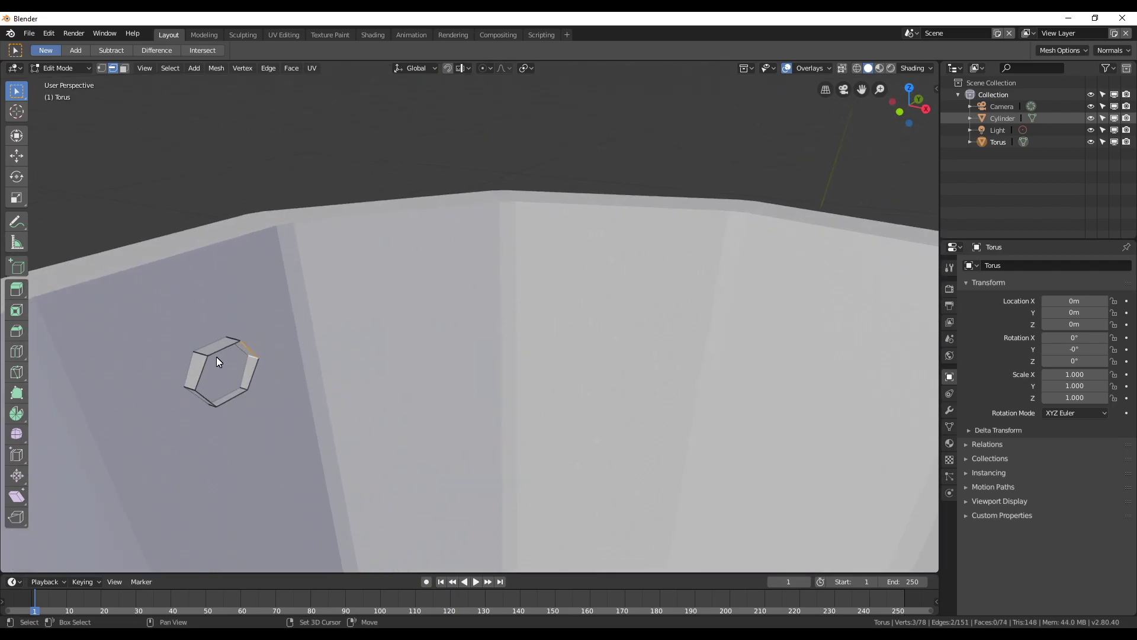
key(f)
mouse_move(203, 398)
middle_down()
mouse_move(378, 452)
mouse_move(260, 351)
mouse_move(378, 422)
middle_up()
Select the whole handle, tilt it 25.9° about X and lower it along Z.
key(l)
key(r)
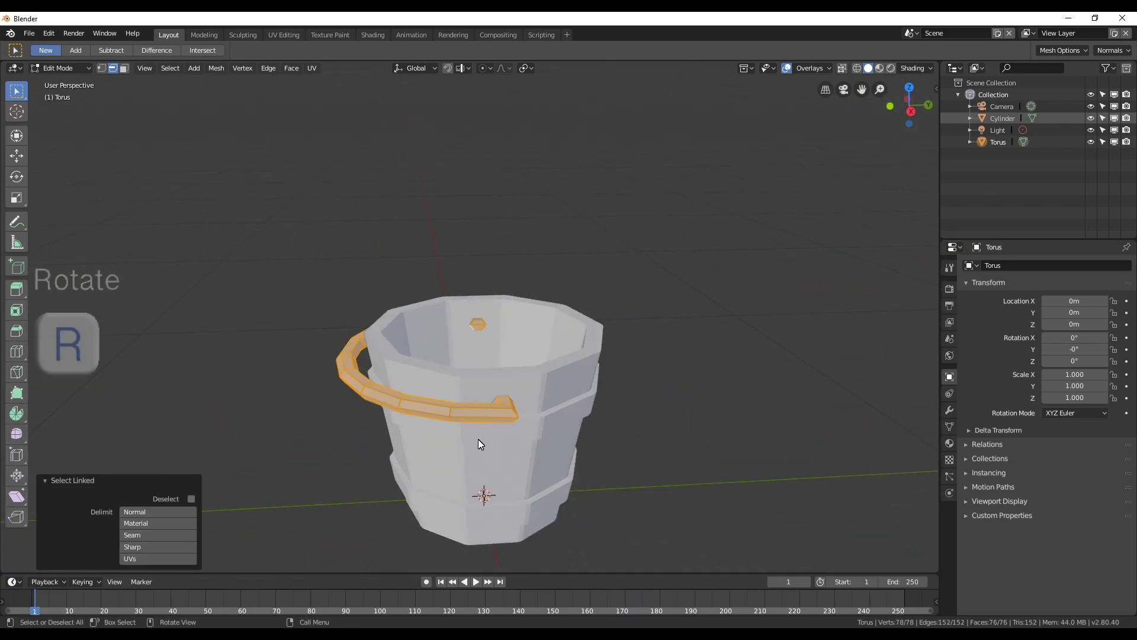
key(x)
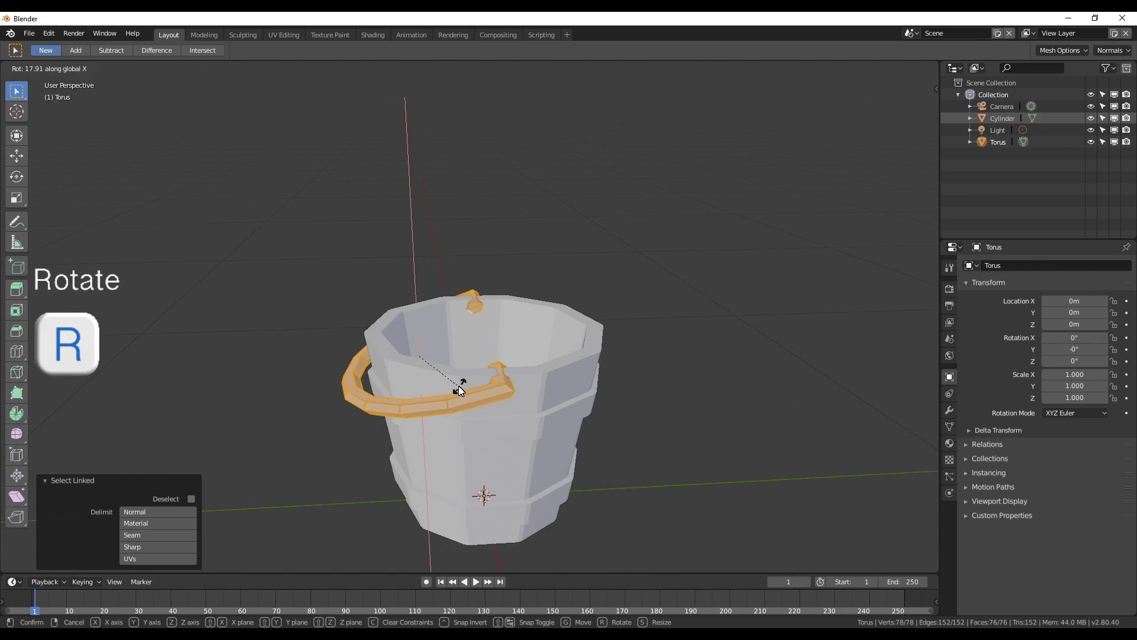
click(524, 438)
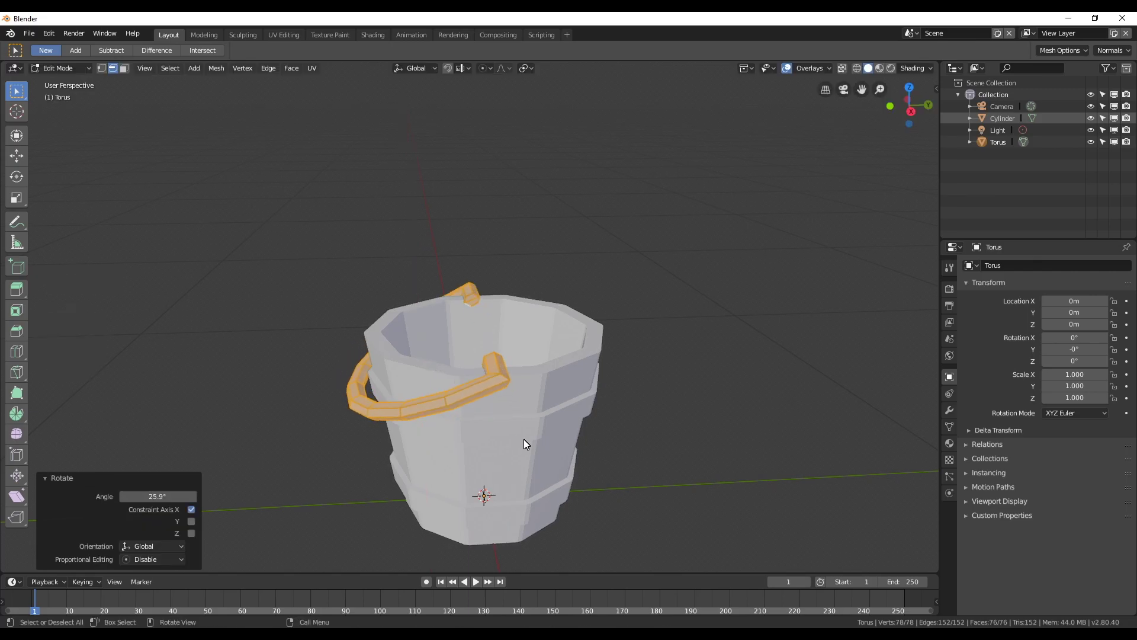
key(g)
key(z)
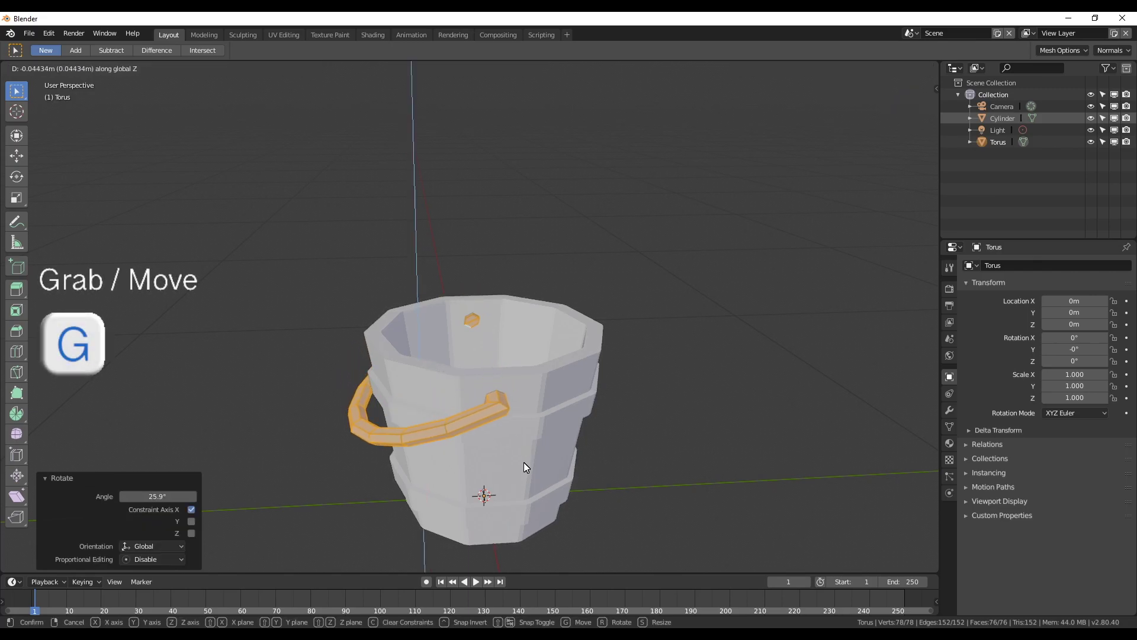
click(523, 463)
Tilt the handle another 12.2° about X and shift it 0.019m along Y.
key(r)
key(x)
click(472, 432)
key(g)
key(y)
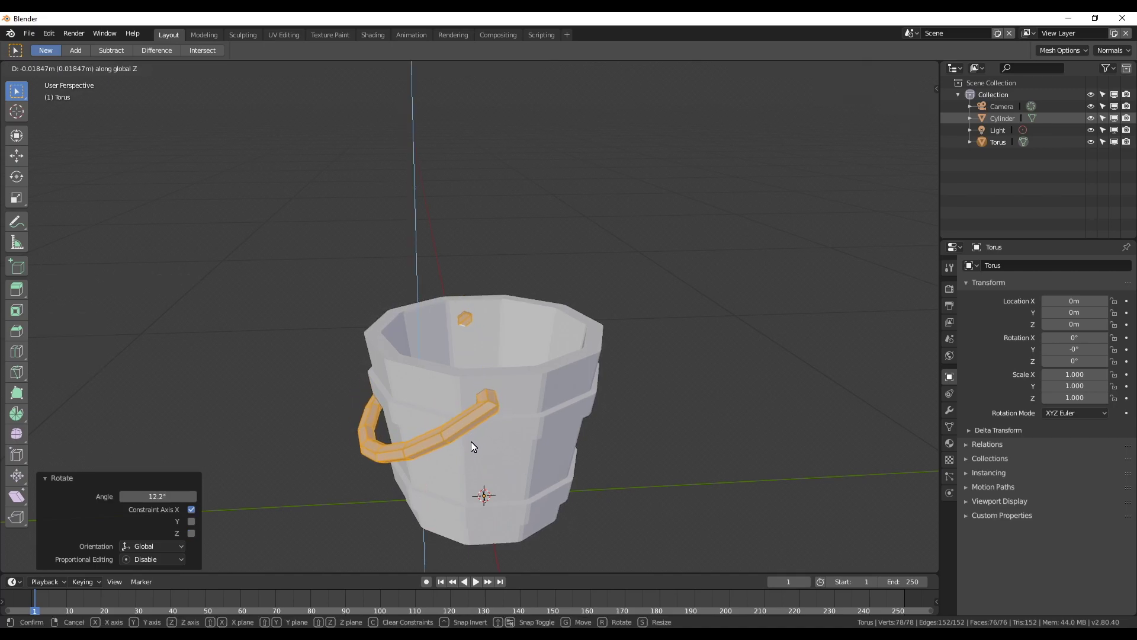
click(471, 441)
mouse_move(482, 444)
middle_down()
mouse_move(443, 467)
mouse_move(667, 465)
mouse_move(483, 500)
mouse_move(399, 479)
mouse_move(475, 491)
mouse_move(575, 483)
mouse_move(464, 475)
mouse_move(602, 391)
mouse_move(689, 440)
mouse_move(747, 401)
mouse_move(568, 305)
middle_up()
scroll(488, 502, up, 4)
key(KP_7)
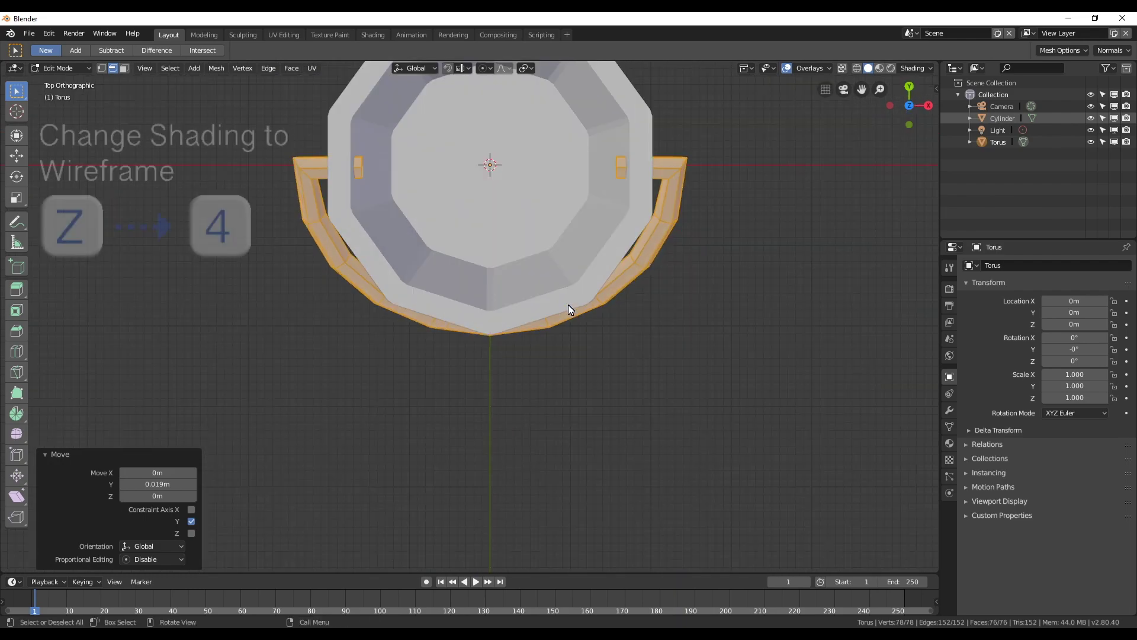
In wireframe shading, box-select and delete the faces of the handle's left half.
key(z)
key(4)
shift+middle_drag(485, 311, 482, 357)
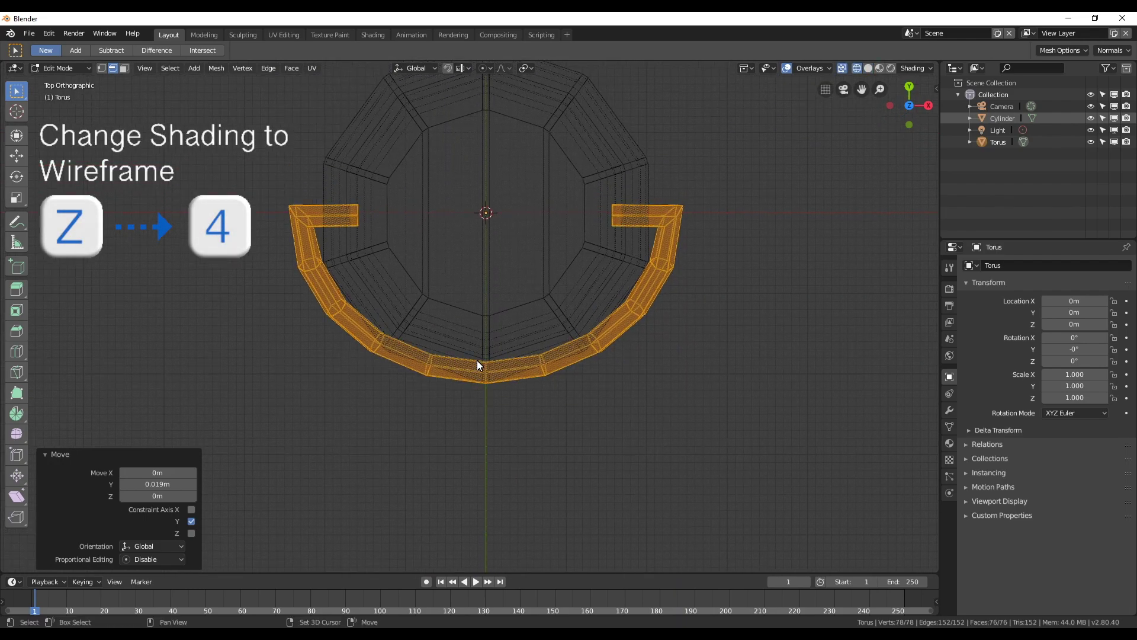
click(472, 356)
drag(219, 138, 473, 430)
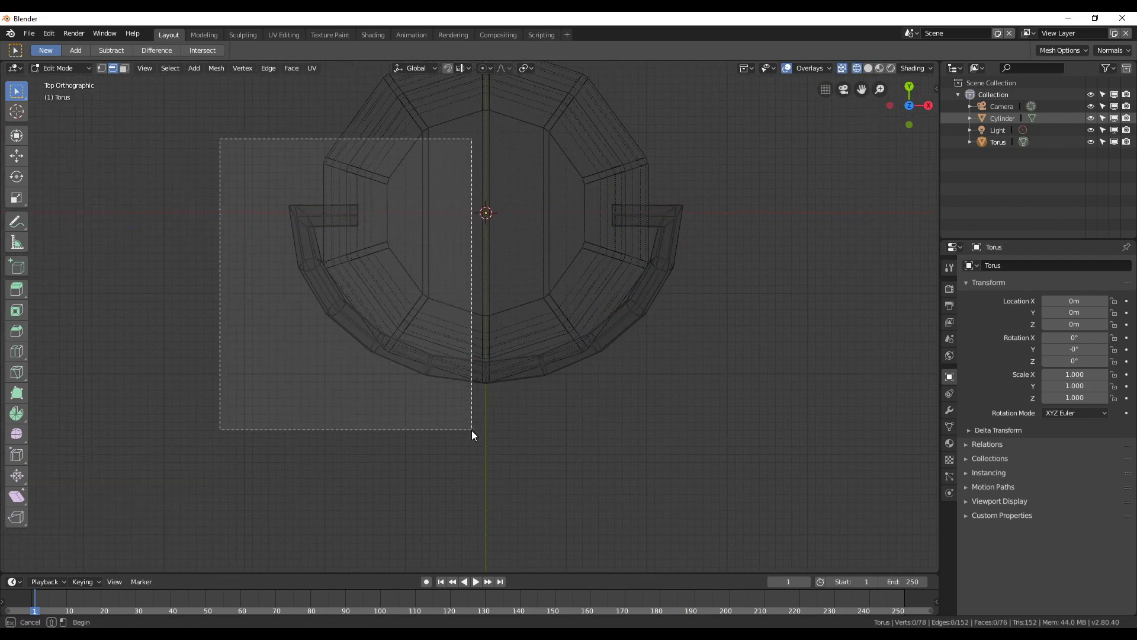
click(124, 68)
key(x)
drag(289, 271, 475, 455)
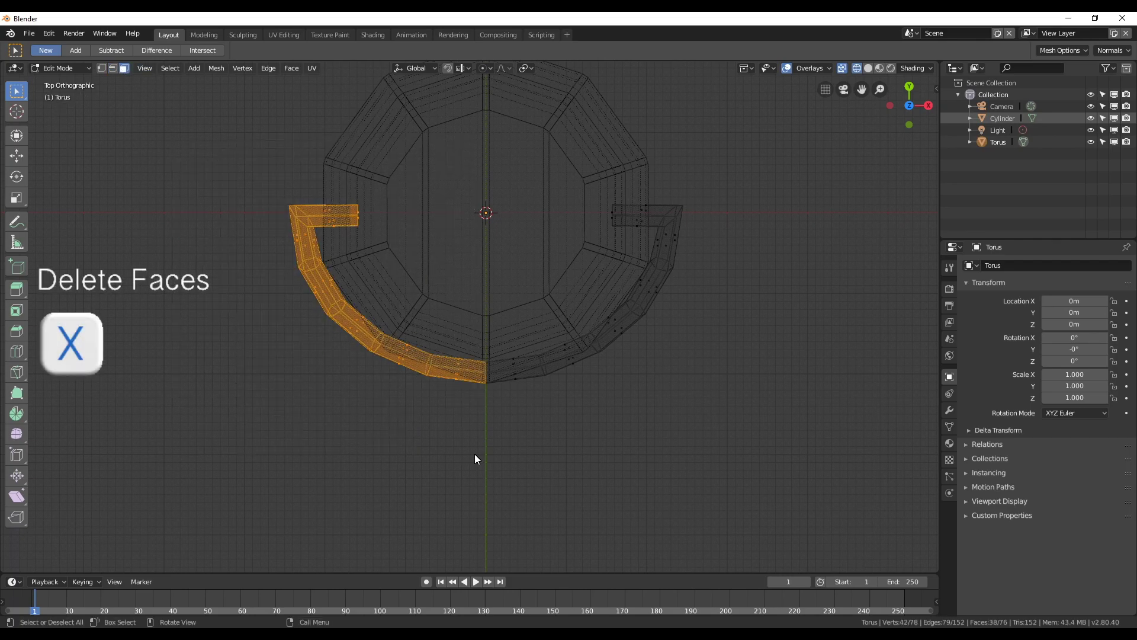
key(x)
click(475, 455)
Add a Mirror modifier to rebuild the handle symmetrically across X, back in solid shading.
key(Tab)
click(950, 409)
click(983, 265)
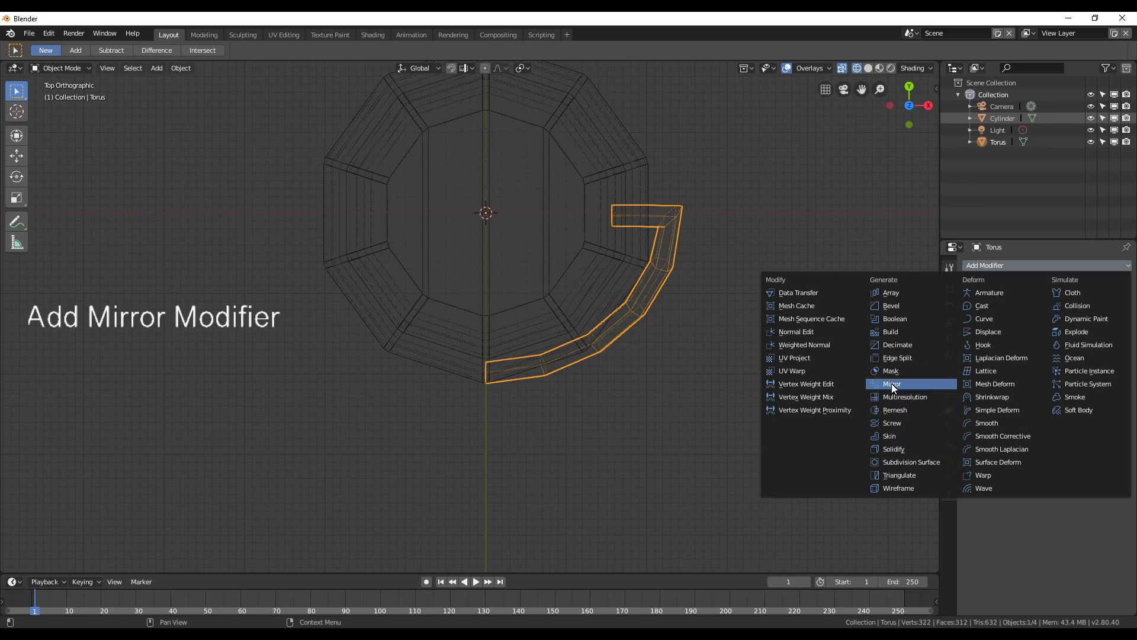
click(890, 384)
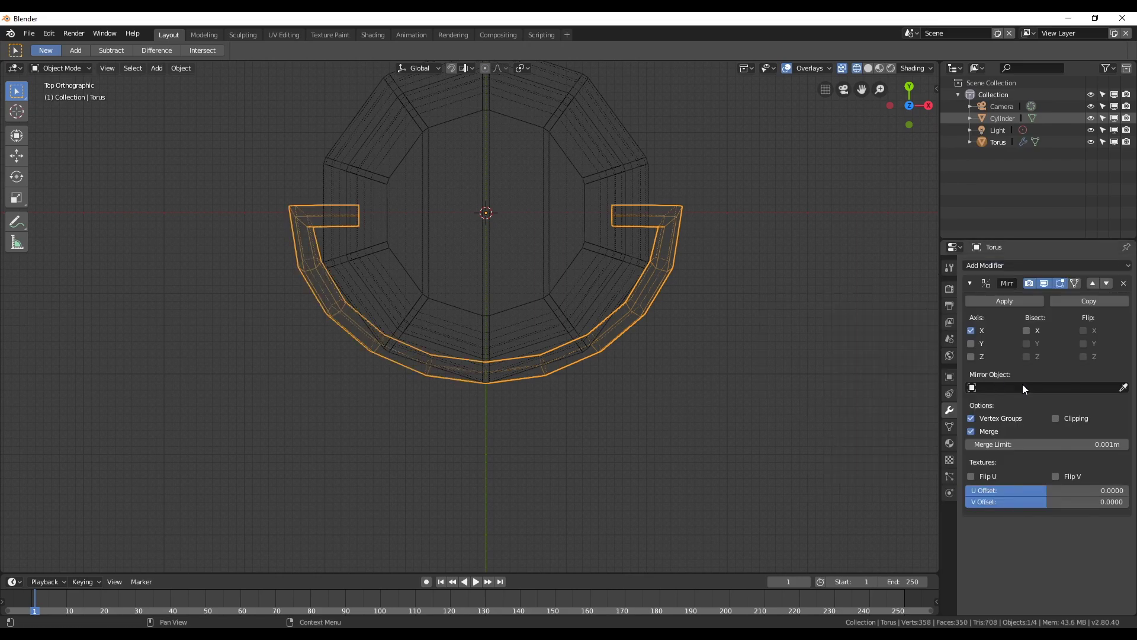
middle_drag(528, 373, 538, 356)
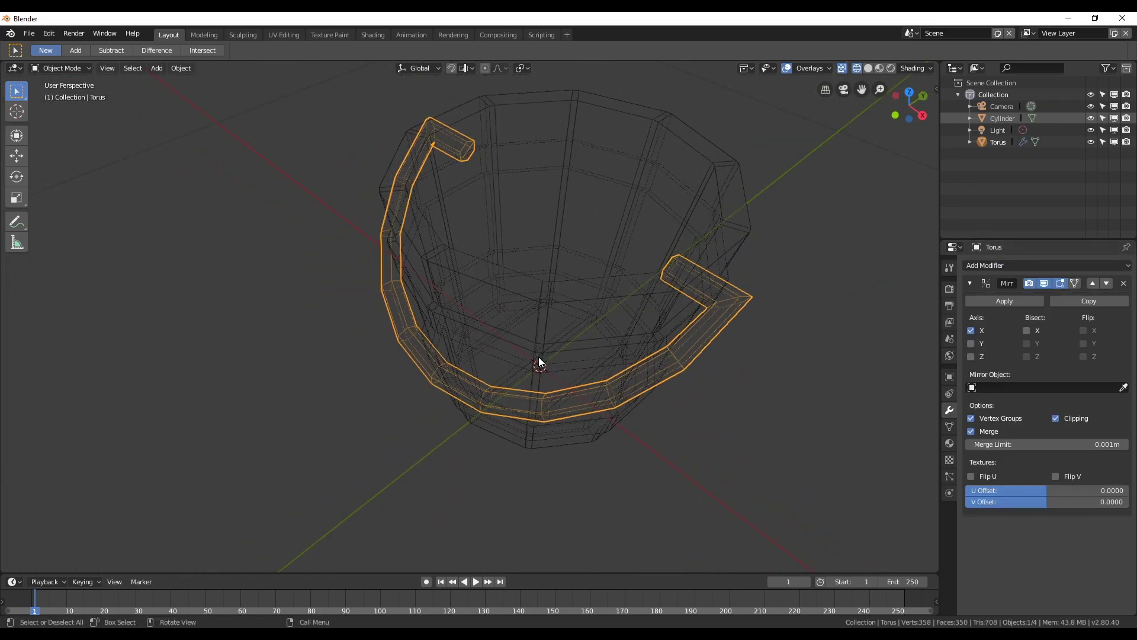
mouse_move(764, 368)
middle_down()
mouse_move(699, 398)
mouse_move(609, 393)
middle_up()
key(z)
key(6)
key(Tab)
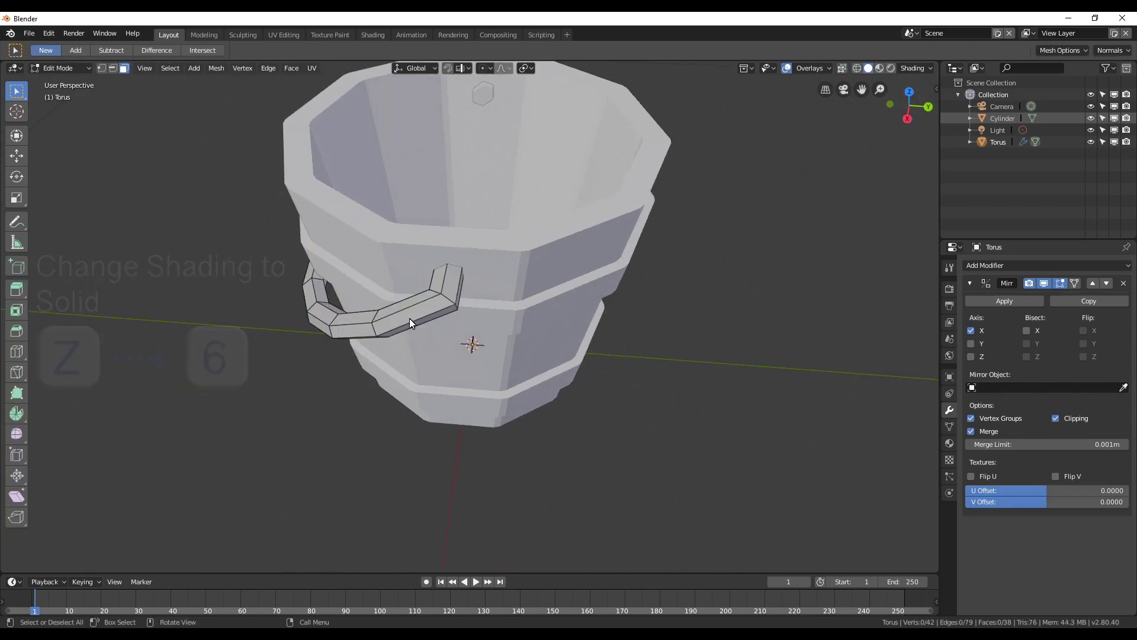
Bevel an edge loop around the handle with a 0.004 amount.
scroll(444, 335, up, 3)
middle_drag(481, 353, 450, 309)
click(113, 68)
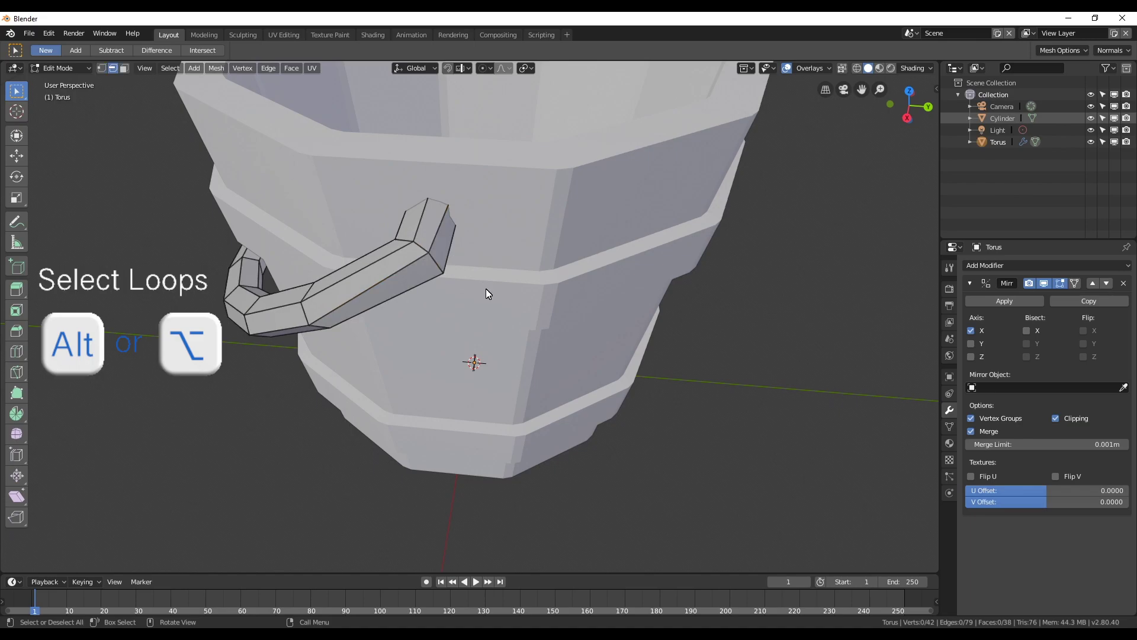
alt+click(421, 248)
key(ctrl+b)
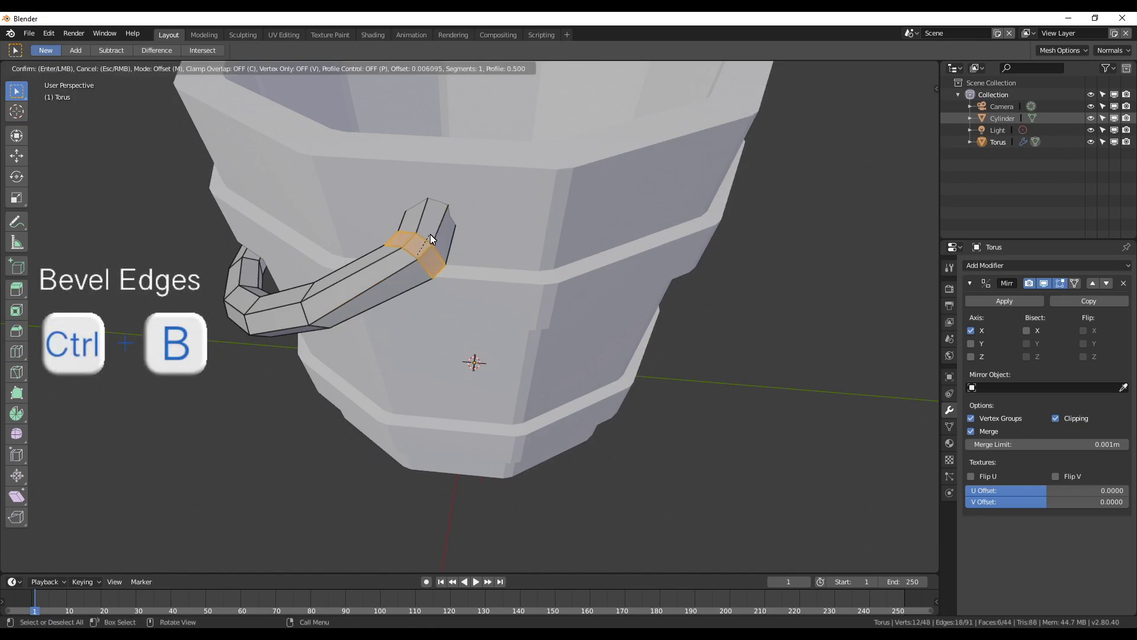
click(430, 234)
mouse_move(433, 232)
middle_down()
mouse_move(427, 336)
mouse_move(446, 323)
mouse_move(424, 346)
mouse_move(461, 345)
middle_up()
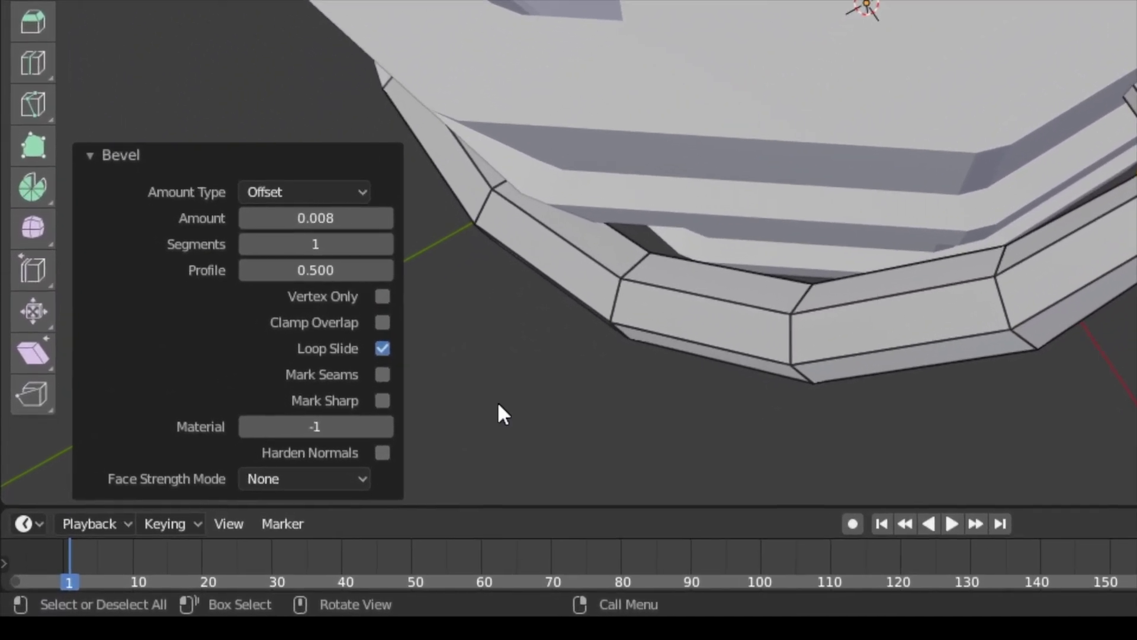
double_click(327, 222)
text(0.004)
key(Return)
Apply the handle's Mirror modifier in Object Mode, then select the bucket body.
middle_drag(328, 221, 601, 440)
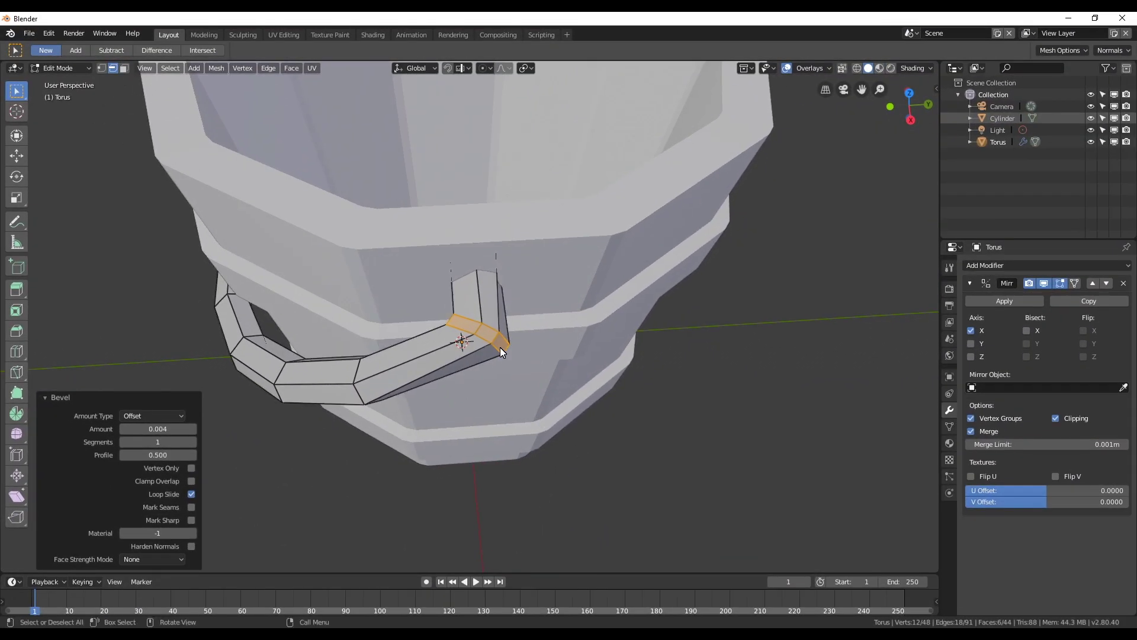
key(3)
mouse_move(500, 348)
middle_down()
mouse_move(424, 401)
mouse_move(511, 422)
mouse_move(536, 376)
mouse_move(573, 352)
mouse_move(575, 389)
mouse_move(581, 381)
mouse_move(560, 387)
middle_up()
key(Tab)
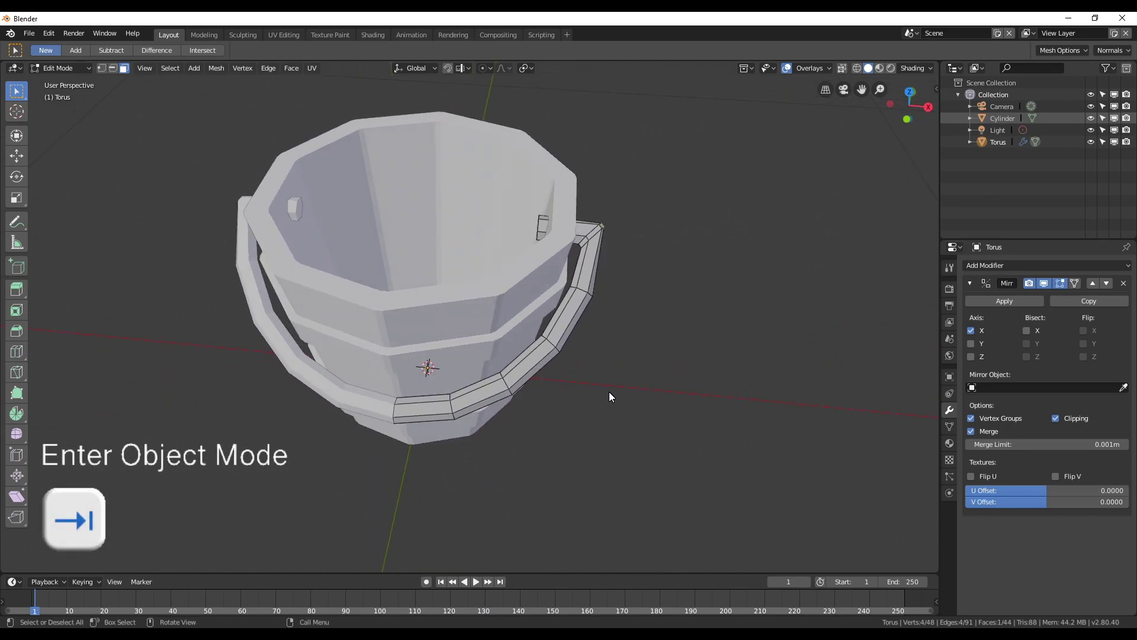
click(995, 302)
mouse_move(572, 429)
middle_down()
mouse_move(520, 425)
mouse_move(509, 441)
mouse_move(525, 481)
mouse_move(617, 486)
mouse_move(429, 419)
middle_up()
scroll(430, 419, up, 1)
click(457, 446)
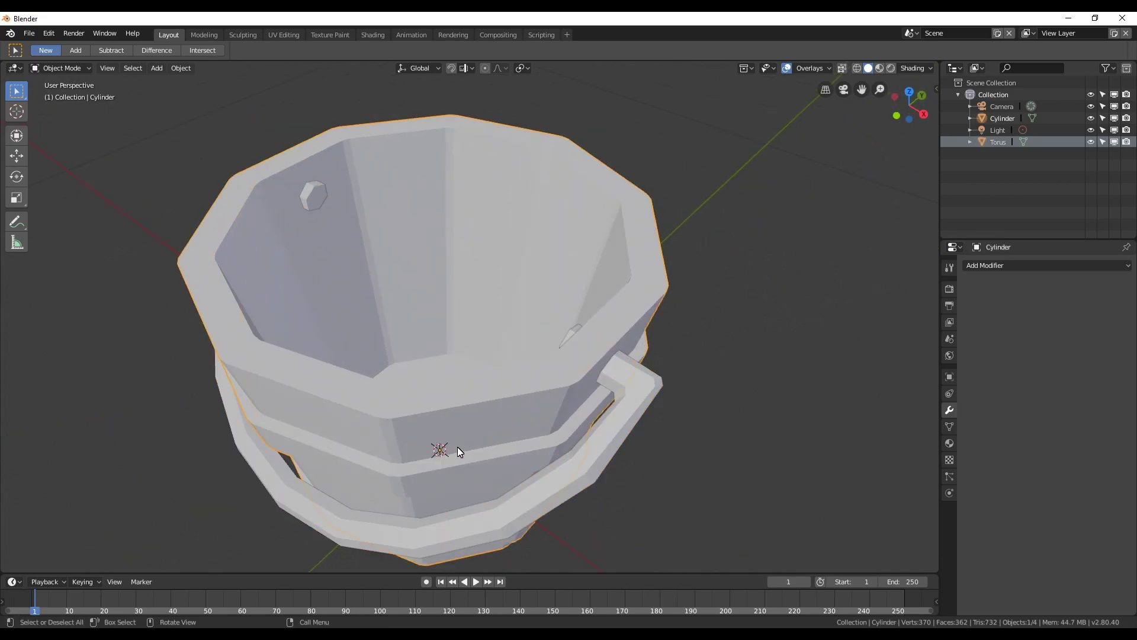
Rename the bucket object to 'Bucket' and make it the selected object.
double_click(1004, 119)
text(Bucke)
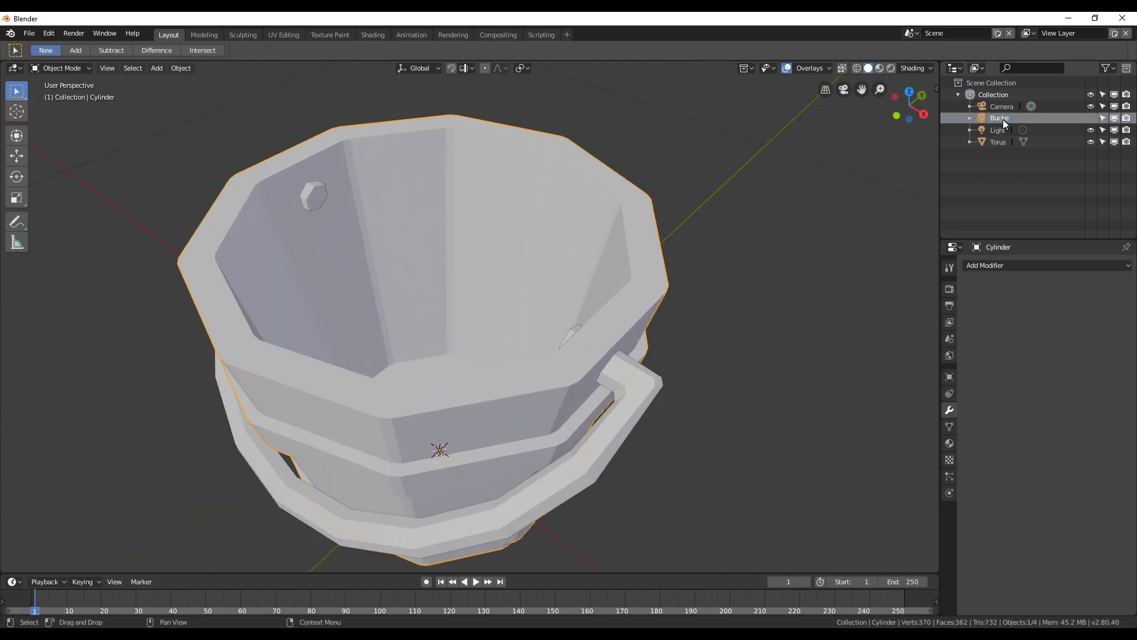
text(t)
key(Return)
click(998, 142)
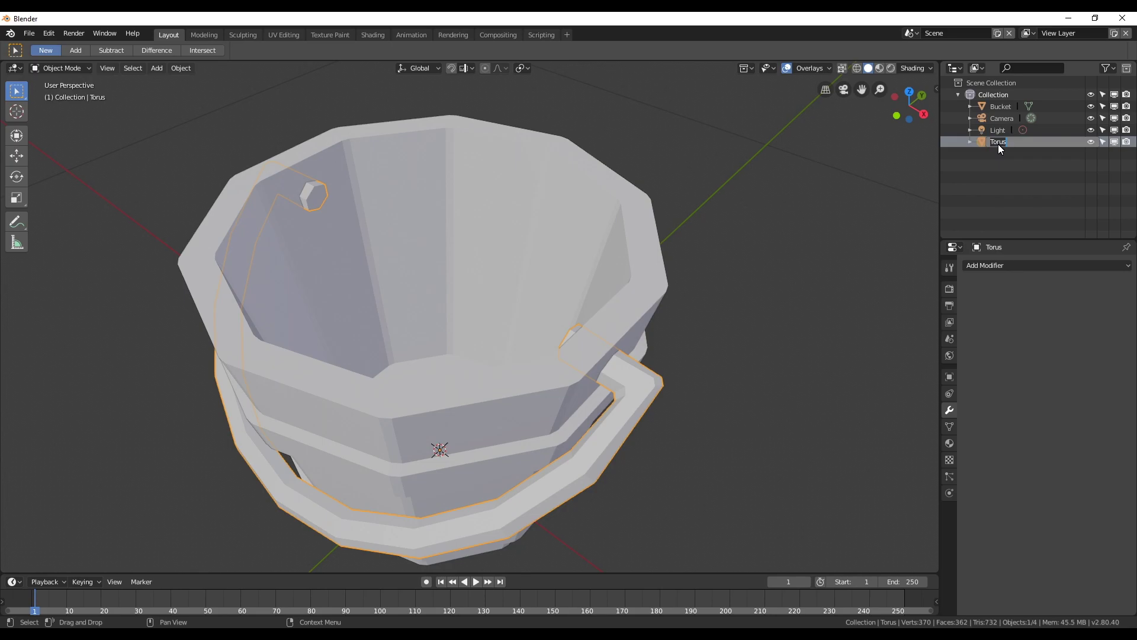
click(996, 109)
Add a Boolean modifier with Torus as object and Union operation, then apply it.
click(978, 266)
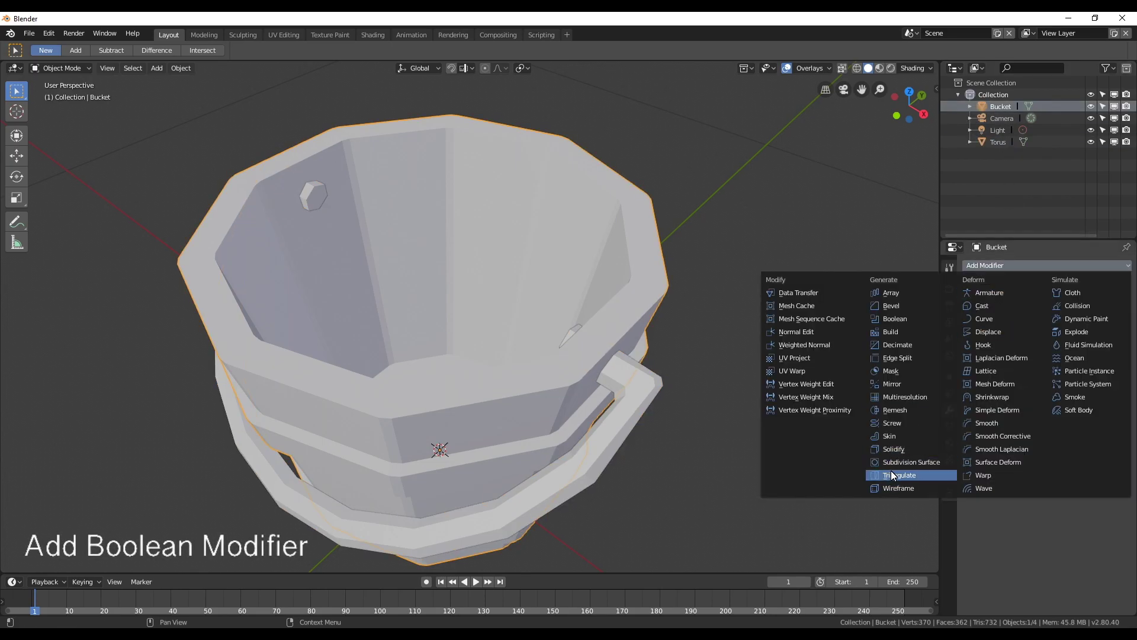
click(897, 318)
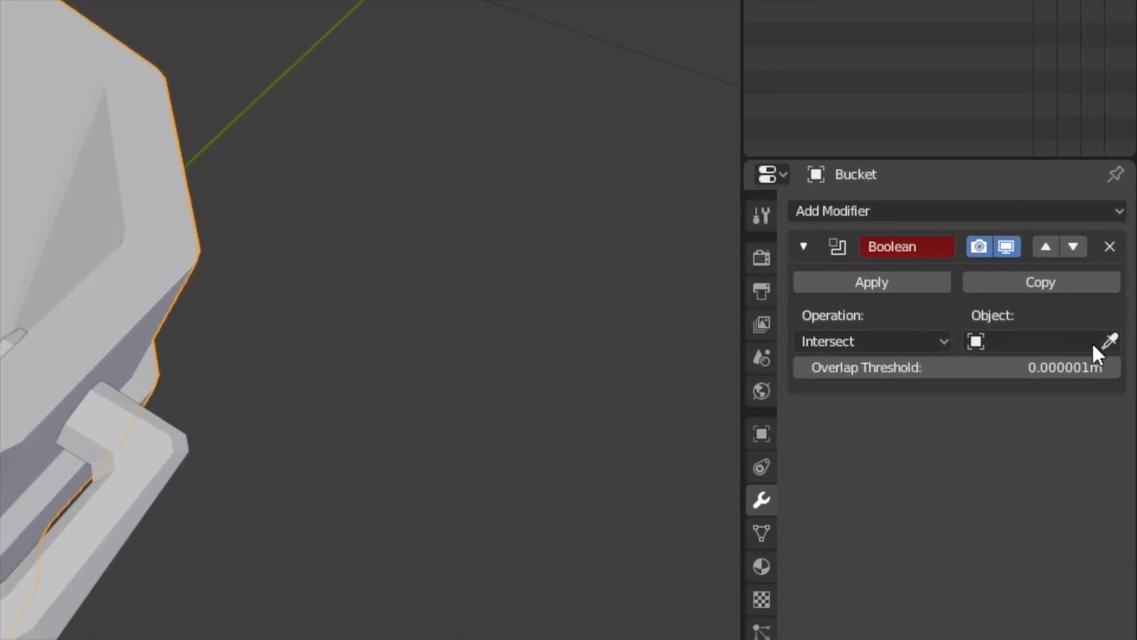
click(1084, 345)
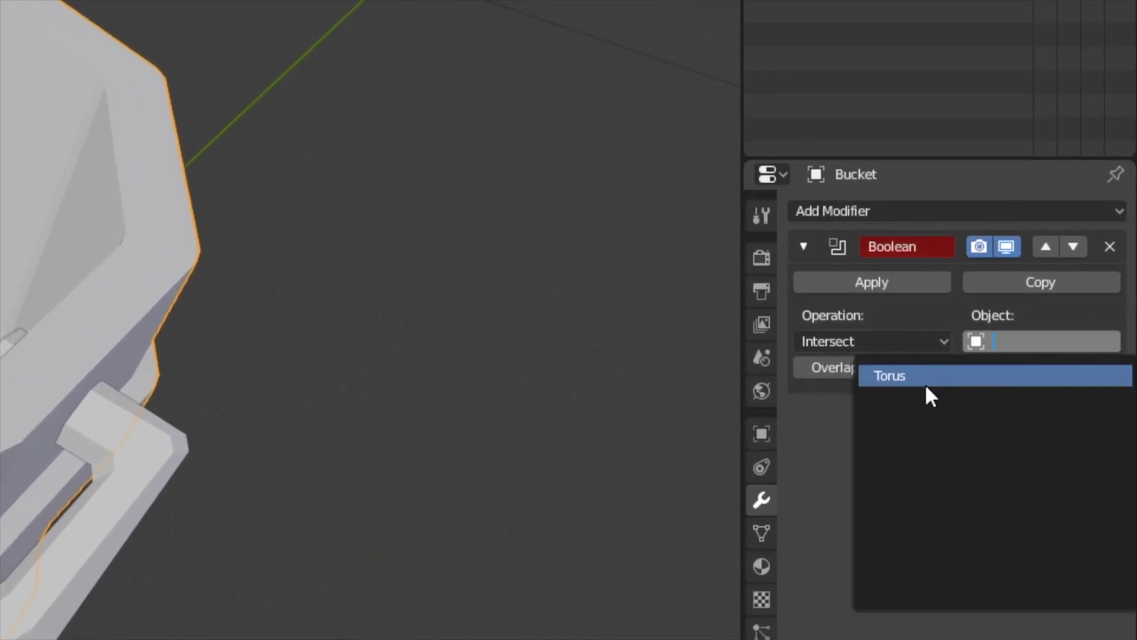
click(926, 384)
click(838, 345)
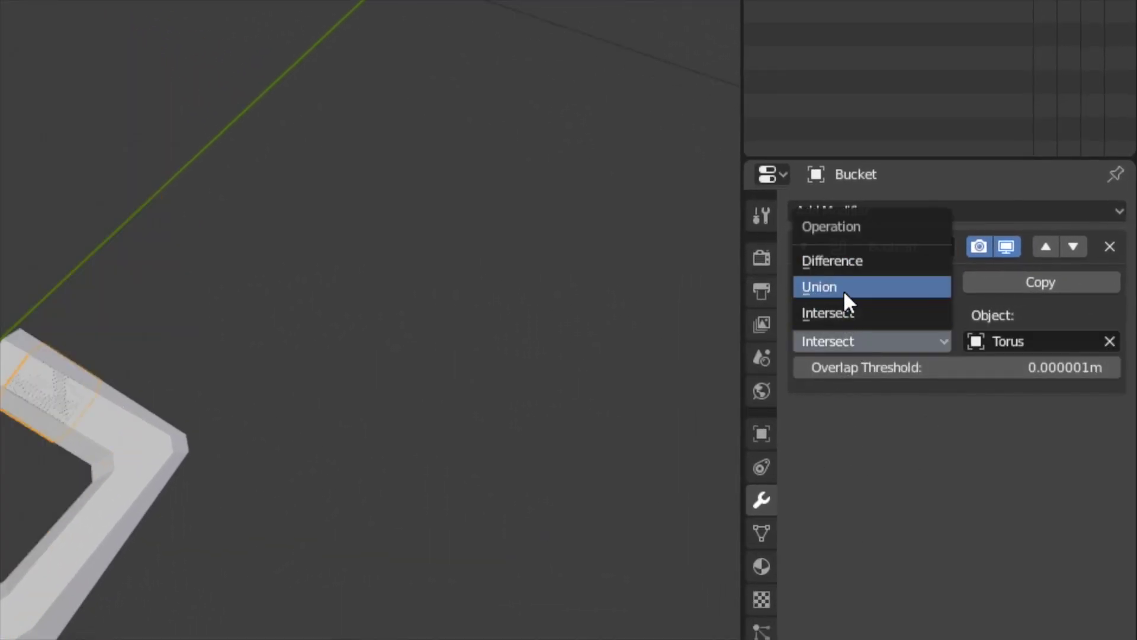
click(844, 289)
mouse_move(358, 538)
middle_down()
mouse_move(401, 521)
mouse_move(468, 375)
middle_up()
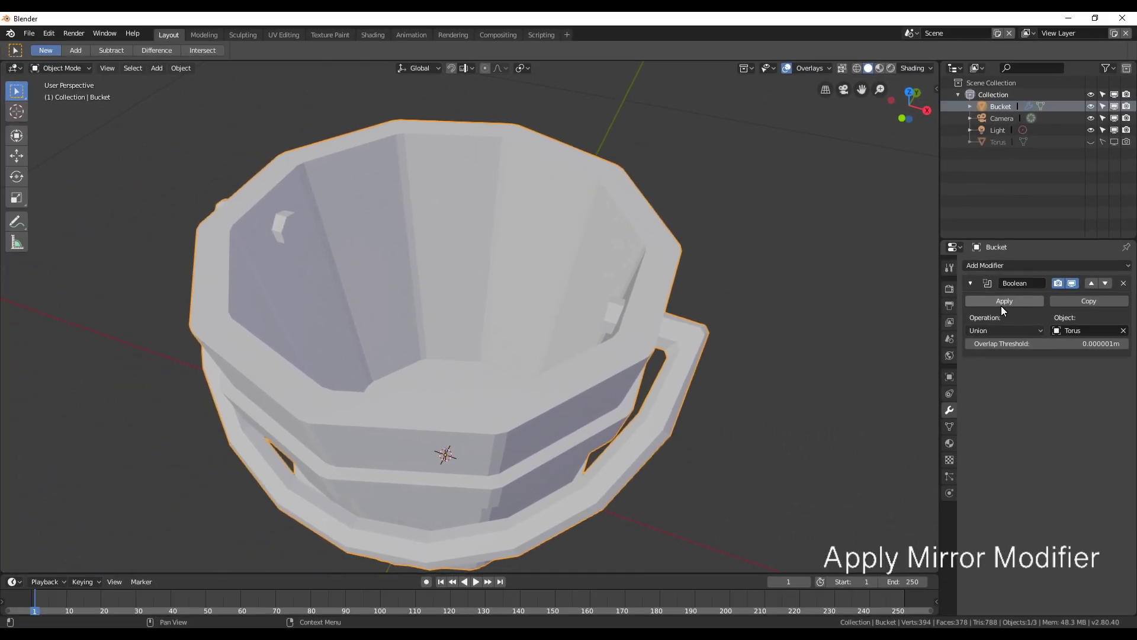
click(992, 305)
key(Tab)
mouse_move(691, 386)
middle_down()
mouse_move(647, 390)
mouse_move(706, 359)
mouse_move(436, 372)
middle_up()
Add an edge loop cut across the bucket wall behind the handle.
shift+click(436, 332)
scroll(437, 372, up, 3)
scroll(483, 306, up, 2)
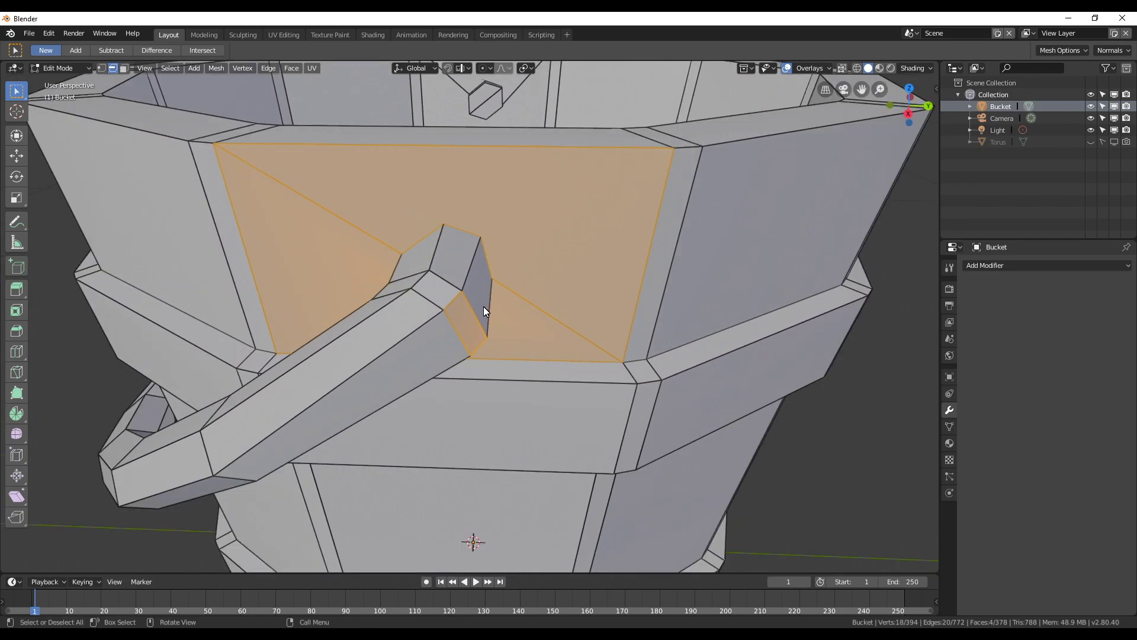
middle_drag(484, 307, 491, 286)
key(ctrl+r)
click(505, 253)
mouse_move(420, 311)
middle_down()
mouse_move(529, 355)
mouse_move(578, 347)
middle_up()
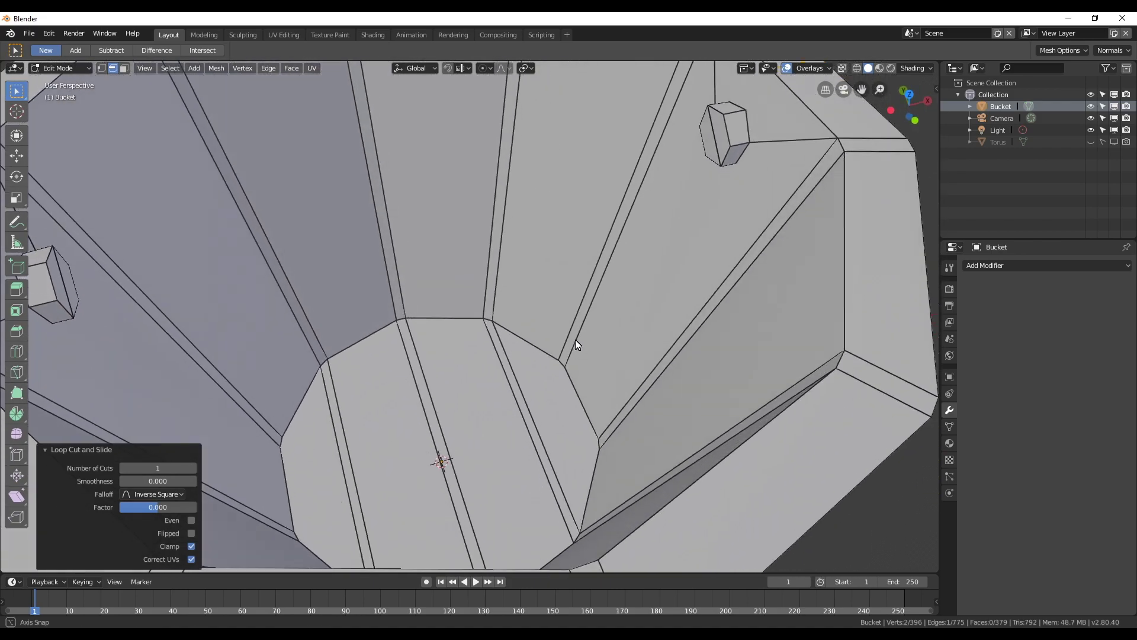
scroll(549, 338, down, 2)
middle_drag(172, 287, 658, 276)
scroll(481, 392, up, 4)
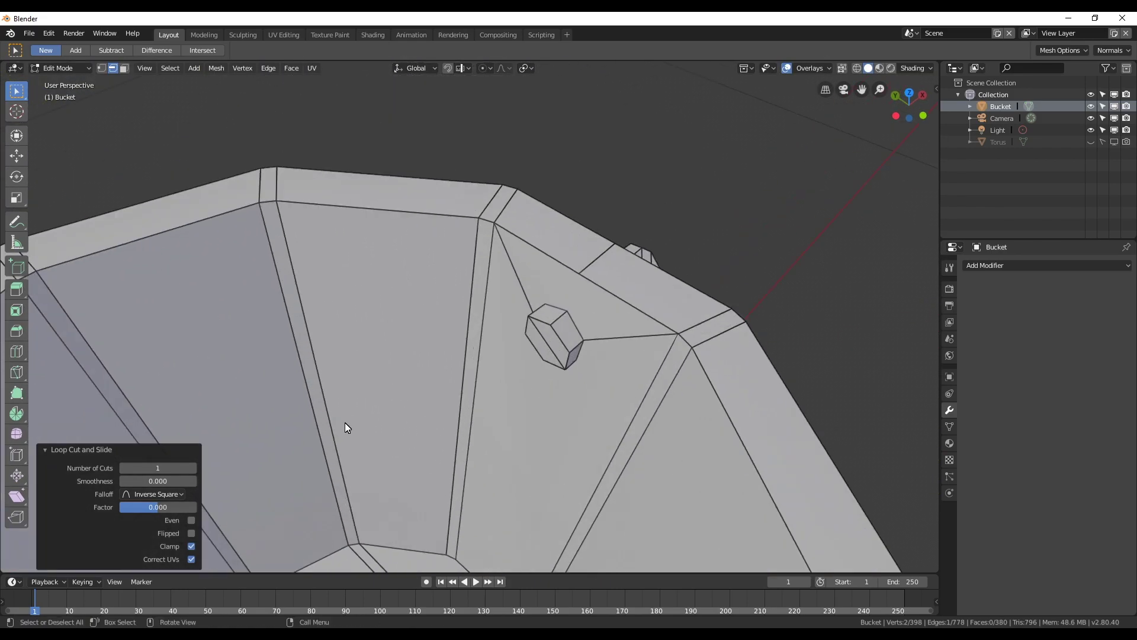
Knife-cut an edge from the handle knob corner up to the upper edge.
key(k)
click(568, 310)
click(580, 274)
key(Return)
scroll(491, 409, down, 5)
mouse_move(491, 408)
middle_down()
mouse_move(323, 392)
mouse_move(353, 360)
middle_up()
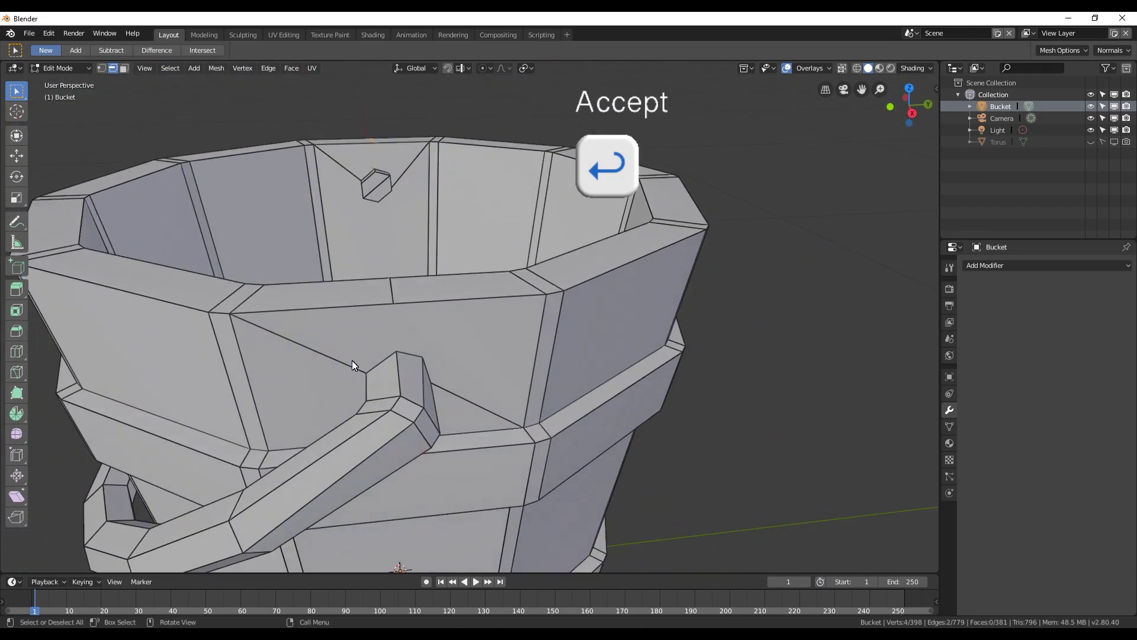
Knife-cut two more edges from the knob corners to the rim.
key(k)
click(397, 352)
click(393, 305)
key(Return)
mouse_move(383, 169)
middle_down()
mouse_move(418, 246)
mouse_move(483, 267)
mouse_move(480, 218)
mouse_move(491, 257)
mouse_move(452, 328)
middle_up()
key(k)
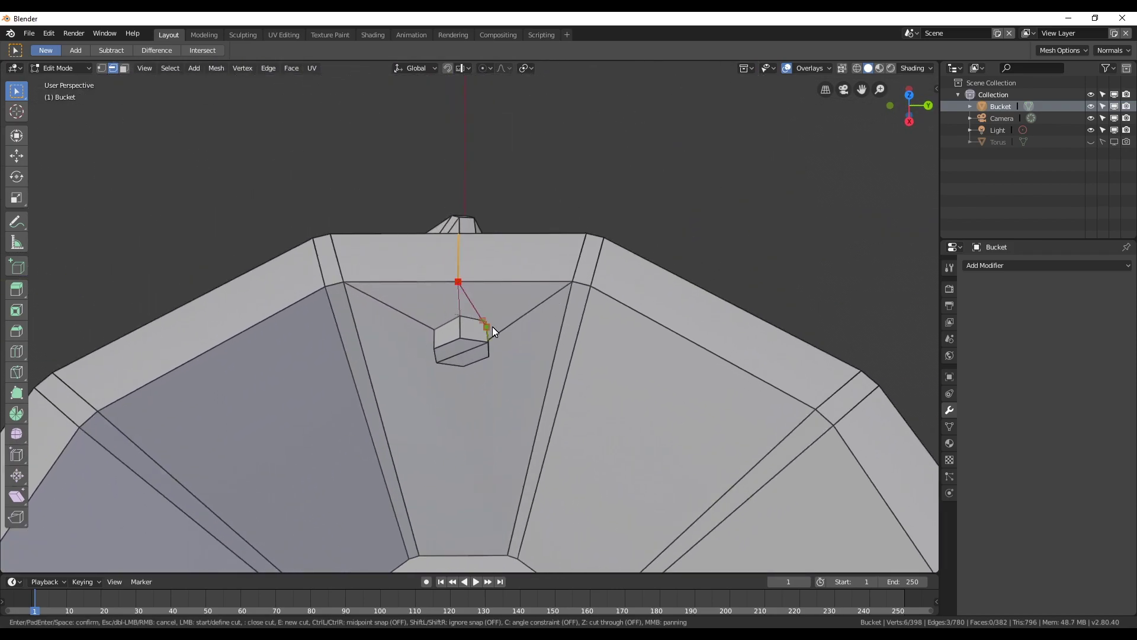
click(494, 328)
key(Return)
Dissolve the unwanted edge beside the handle knob.
middle_drag(519, 369, 515, 368)
click(567, 407)
key(x)
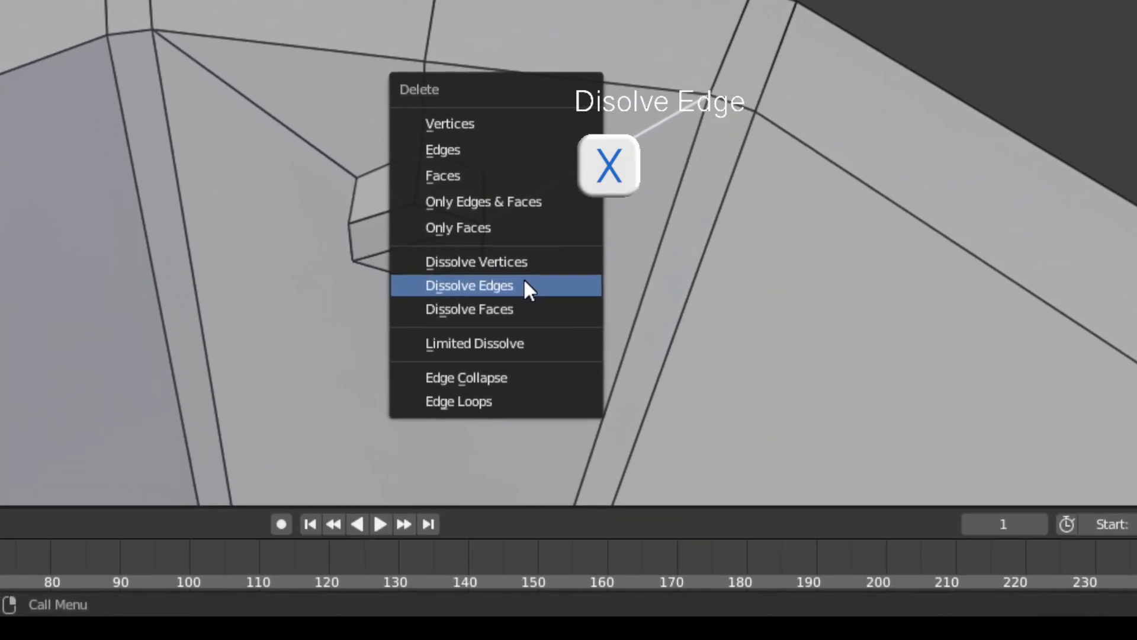
click(549, 461)
Knife-cut an edge from a hexagon knob vertex to the neighbouring edge.
mouse_move(579, 440)
middle_down()
mouse_move(397, 388)
mouse_move(582, 490)
middle_up()
key(k)
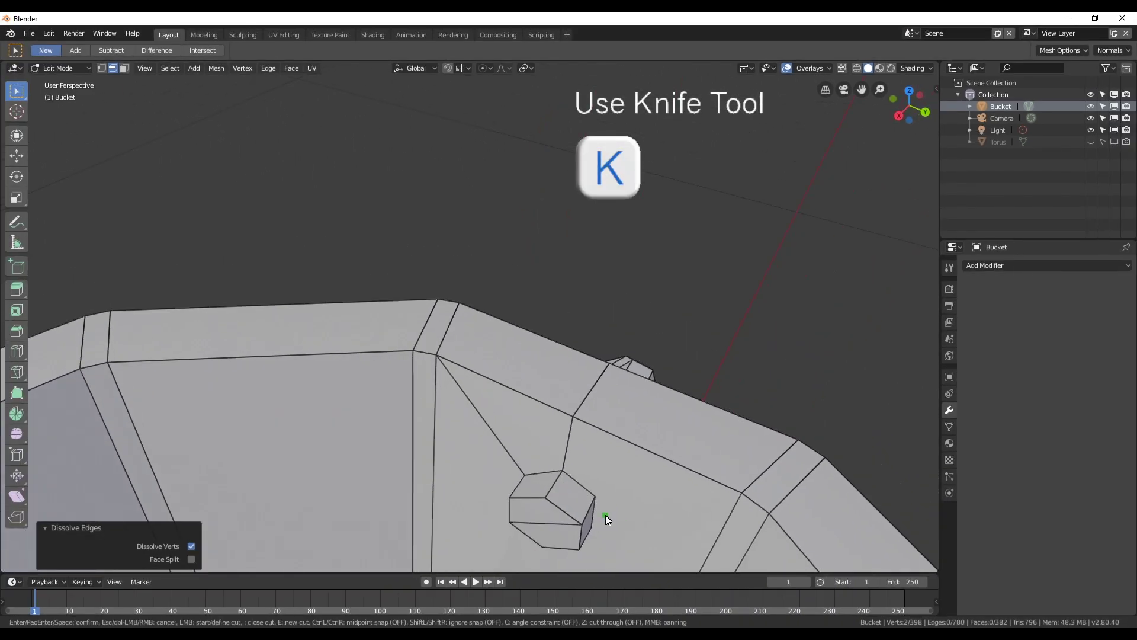
click(596, 496)
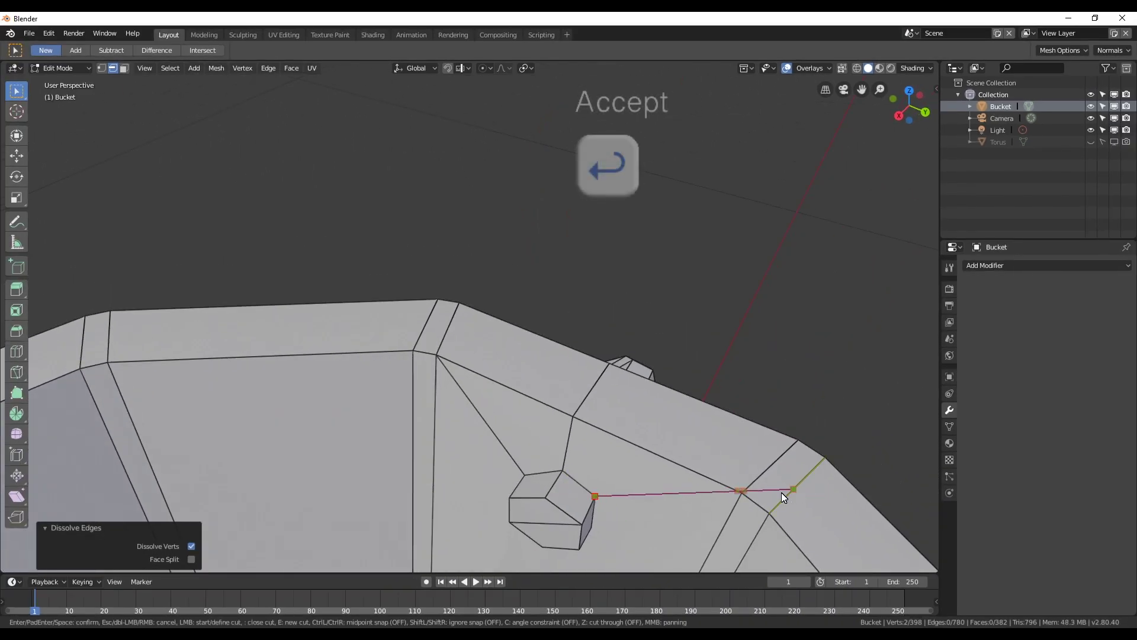
click(739, 493)
key(Return)
mouse_move(736, 491)
middle_down()
mouse_move(680, 524)
mouse_move(520, 472)
mouse_move(526, 486)
mouse_move(532, 290)
mouse_move(519, 306)
middle_up()
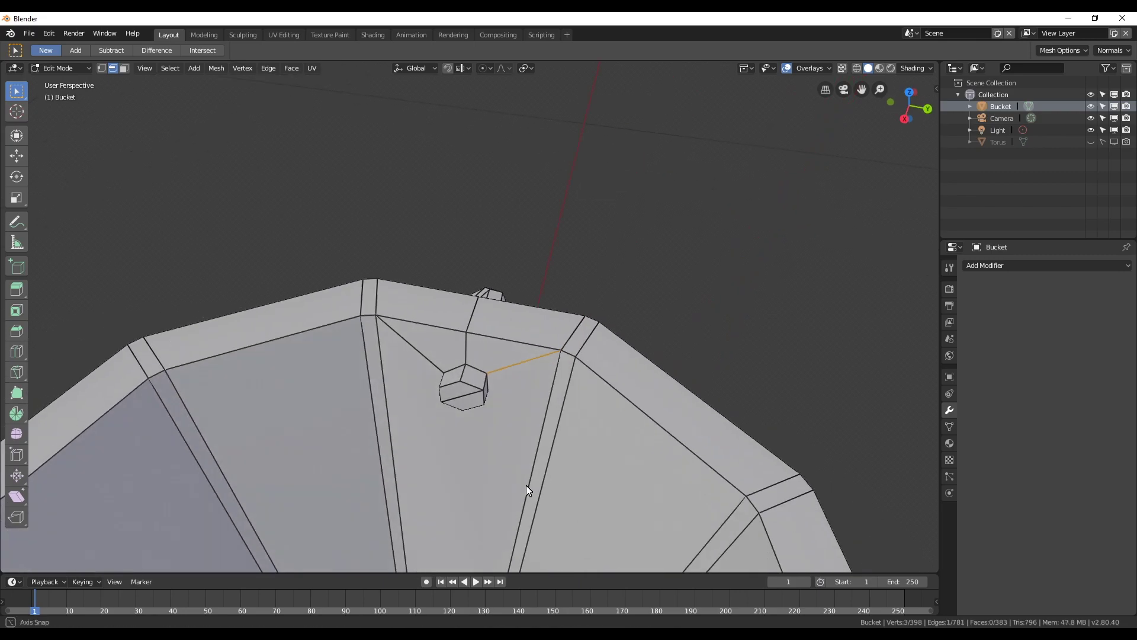
scroll(526, 486, down, 5)
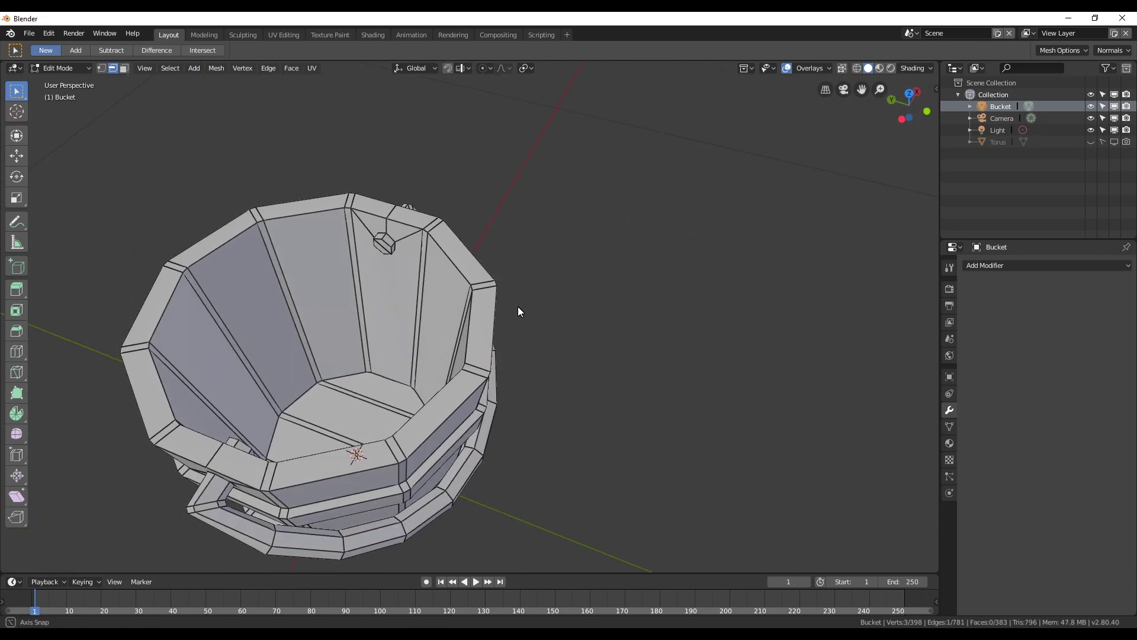
Dissolve the stray newly cut edge with Dissolve Edges.
scroll(518, 307, up, 5)
click(356, 148)
key(ctrl+e)
click(270, 152)
scroll(355, 267, down, 3)
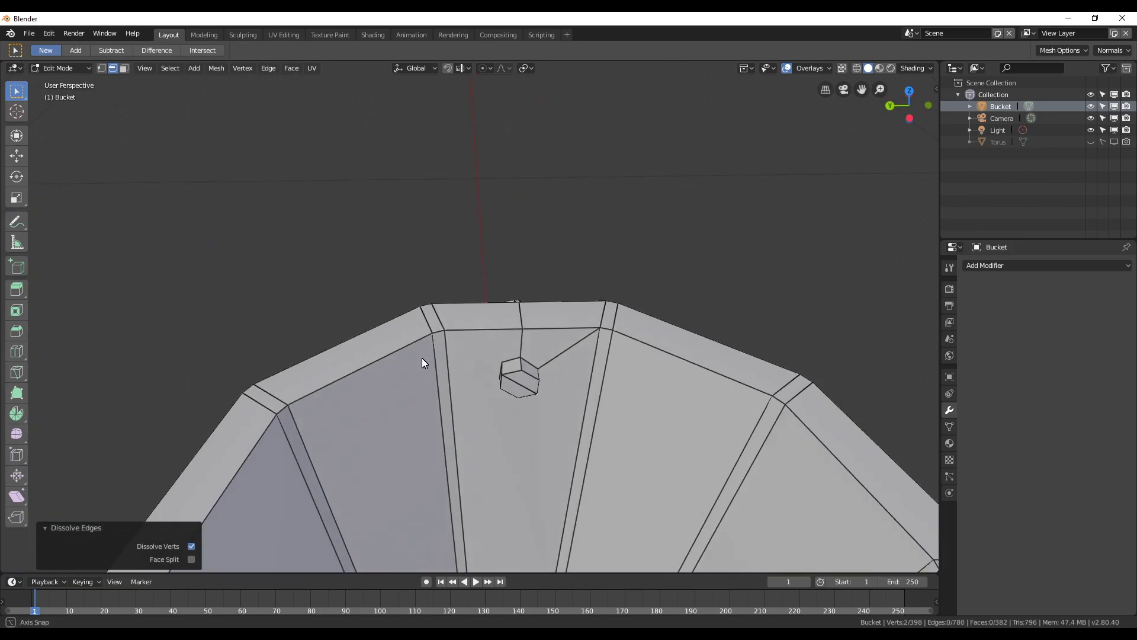
middle_drag(422, 358, 580, 375)
Knife-cut a new edge from the hexagon corner to the bucket wall.
key(k)
click(586, 342)
click(506, 299)
key(Return)
scroll(505, 300, down, 4)
mouse_move(513, 385)
middle_down()
mouse_move(542, 305)
mouse_move(504, 241)
middle_up()
Dissolve the selected bad edge with Dissolve Edges.
key(ctrl+e)
click(500, 228)
scroll(557, 189, up, 3)
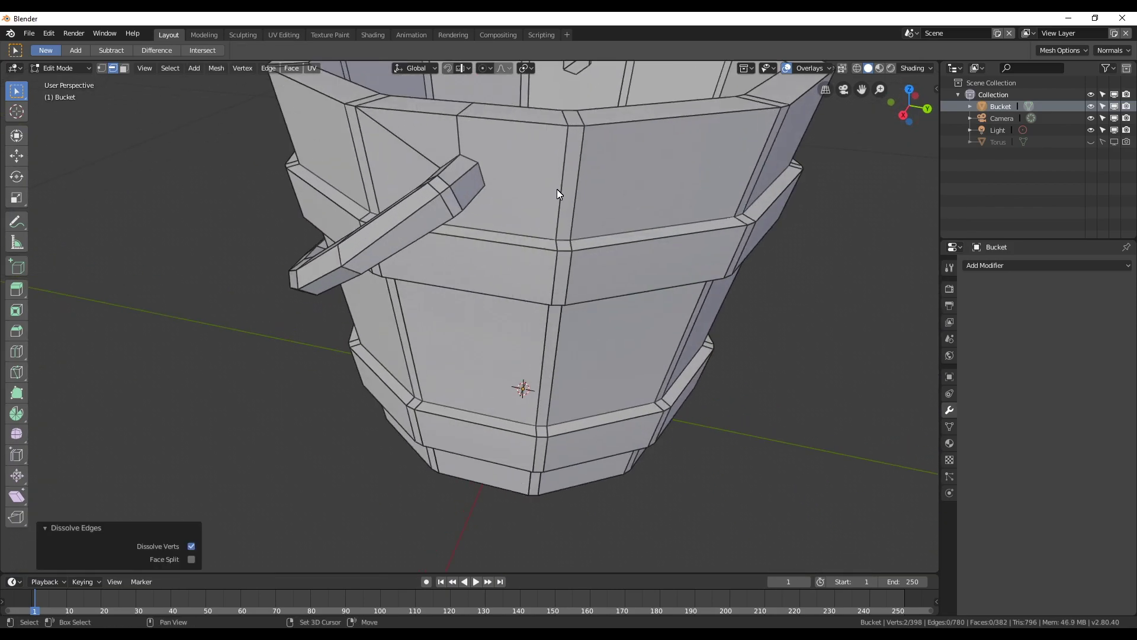
scroll(454, 341, up, 2)
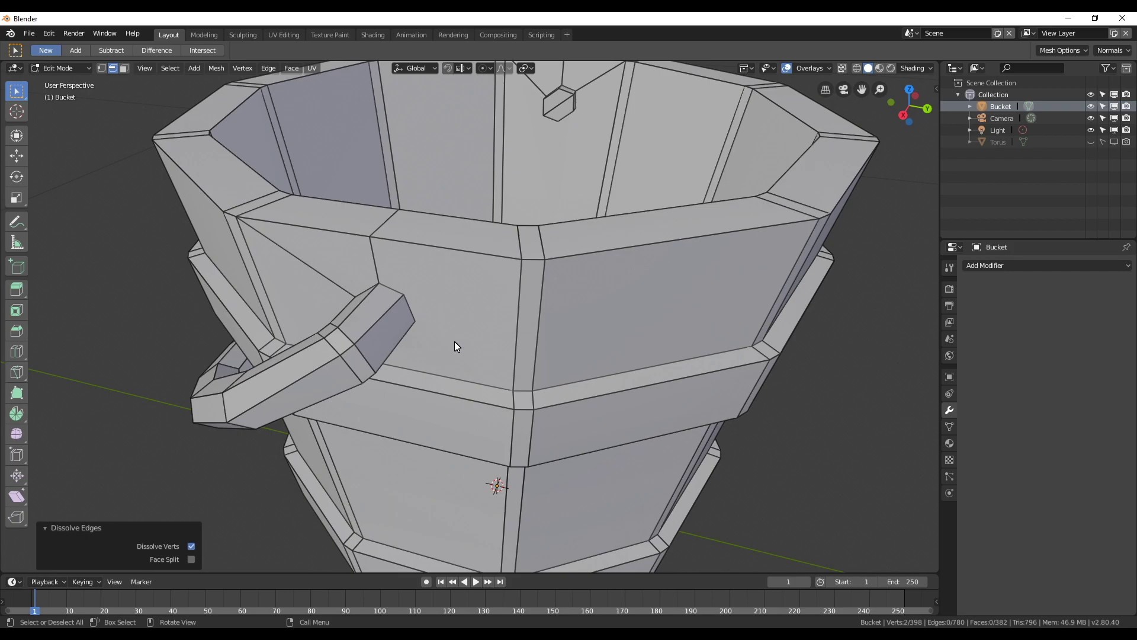
Knife-cut two edges from the handle corners to the band seam vertices.
key(k)
click(403, 294)
click(521, 258)
key(Return)
middle_drag(497, 324, 426, 353)
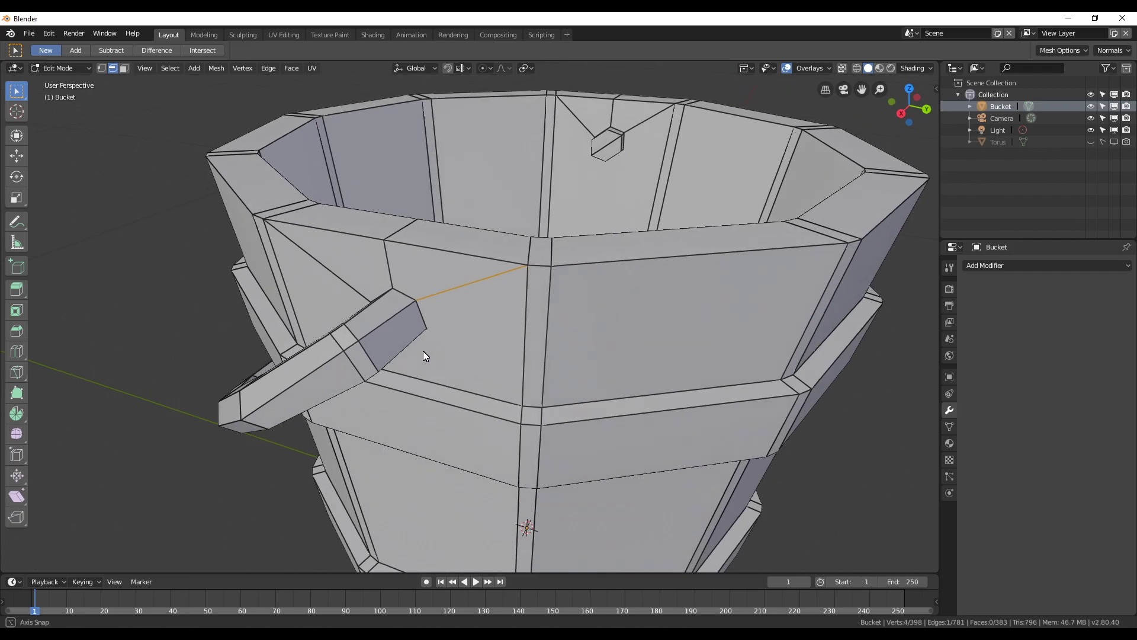
scroll(433, 430, up, 4)
key(k)
click(454, 399)
click(551, 479)
key(Return)
mouse_move(551, 479)
middle_down()
mouse_move(489, 510)
mouse_move(475, 434)
mouse_move(549, 426)
mouse_move(597, 489)
mouse_move(569, 474)
middle_up()
Add a centred edge loop around the bucket with a loop cut.
key(k)
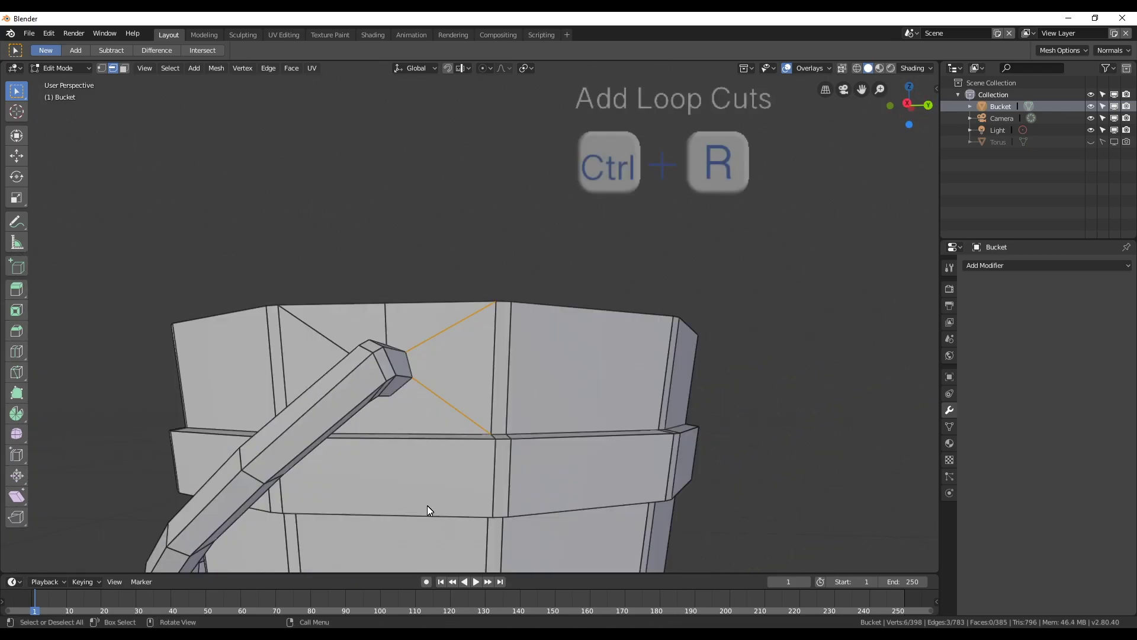
key(ctrl+r)
click(421, 506)
right_click(414, 504)
mouse_move(389, 454)
middle_down()
mouse_move(382, 474)
mouse_move(376, 455)
mouse_move(411, 498)
middle_up()
Knife-cut a new edge near the bucket handle.
key(k)
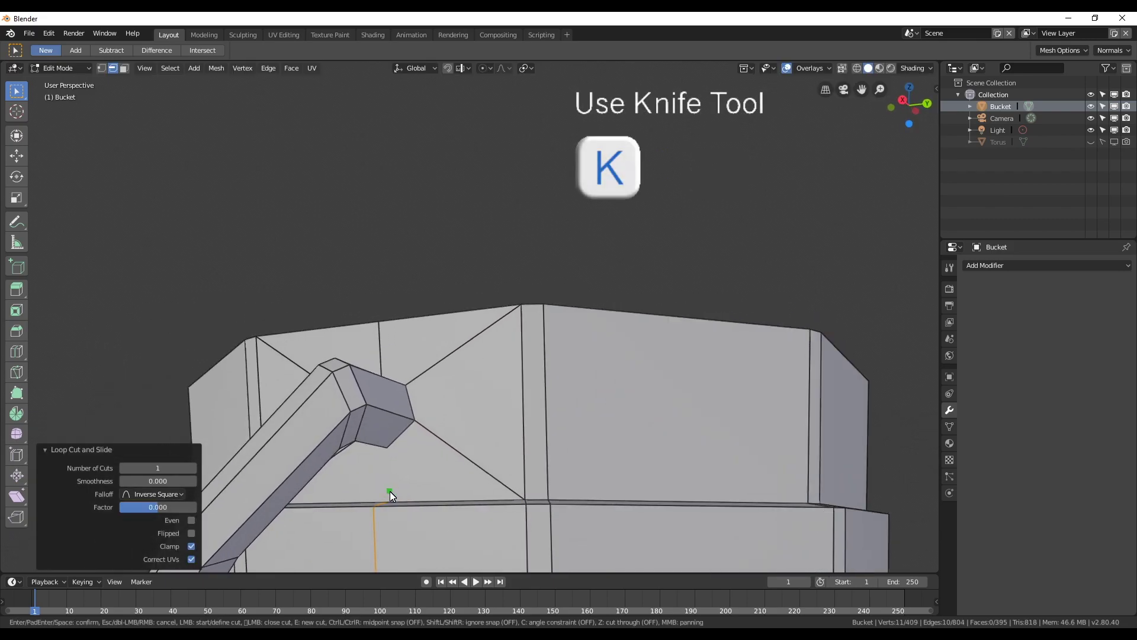
click(387, 451)
key(Return)
scroll(462, 493, down, 3)
mouse_move(460, 493)
middle_down()
mouse_move(405, 524)
mouse_move(374, 511)
mouse_move(456, 471)
mouse_move(506, 479)
mouse_move(460, 535)
mouse_move(566, 402)
mouse_move(502, 516)
mouse_move(507, 419)
mouse_move(539, 394)
mouse_move(582, 412)
middle_up()
Knife-cut edges from the handle-top vertex up to the bucket rim.
key(ctrl+r)
key(k)
click(594, 414)
click(605, 368)
key(e)
click(566, 424)
click(424, 361)
key(Return)
Add another knife-cut edge ending at the chosen wall point.
scroll(564, 435, up, 5)
middle_drag(312, 357, 189, 278)
click(370, 394)
key(Return)
scroll(340, 396, down, 6)
scroll(338, 395, up, 5)
Add another centred edge loop around the bucket.
key(ctrl+r)
click(549, 519)
right_click(548, 519)
scroll(588, 349, up, 4)
scroll(746, 358, up, 2)
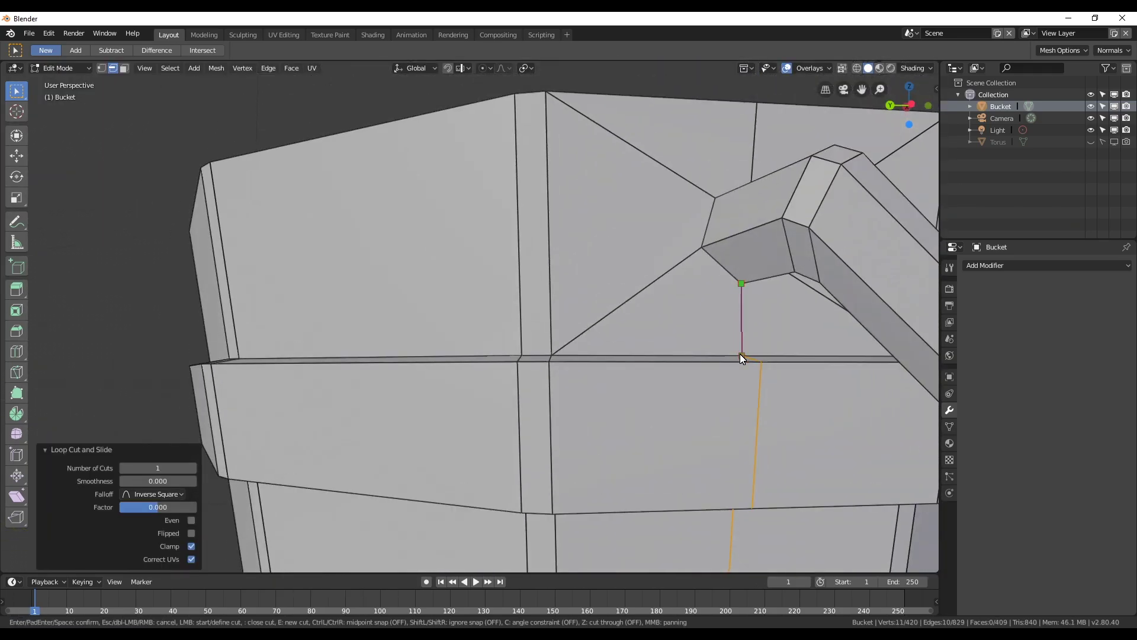
Connect an edge near the handle top, then inspect the bucket interior.
shift+click(741, 354)
key(j)
scroll(740, 354, down, 6)
mouse_move(675, 418)
middle_down()
mouse_move(819, 462)
mouse_move(3, 445)
mouse_move(725, 371)
middle_up()
scroll(562, 381, up, 5)
shift+middle_drag(562, 381, 555, 398)
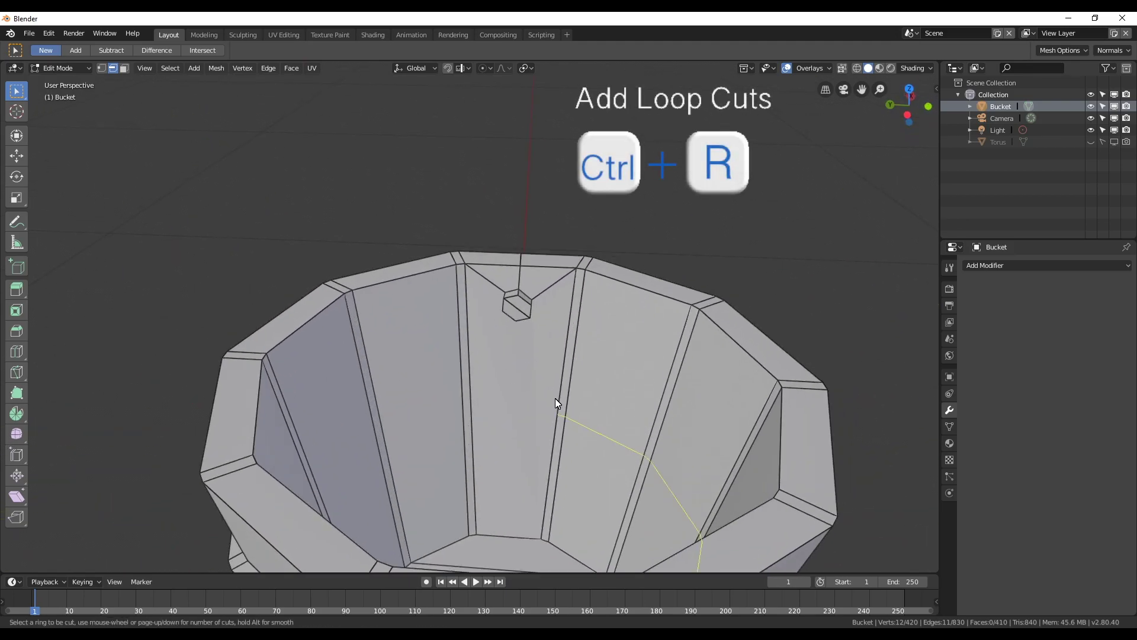
Add an edge loop on the bucket's inner wall.
key(ctrl+r)
click(595, 275)
click(455, 358)
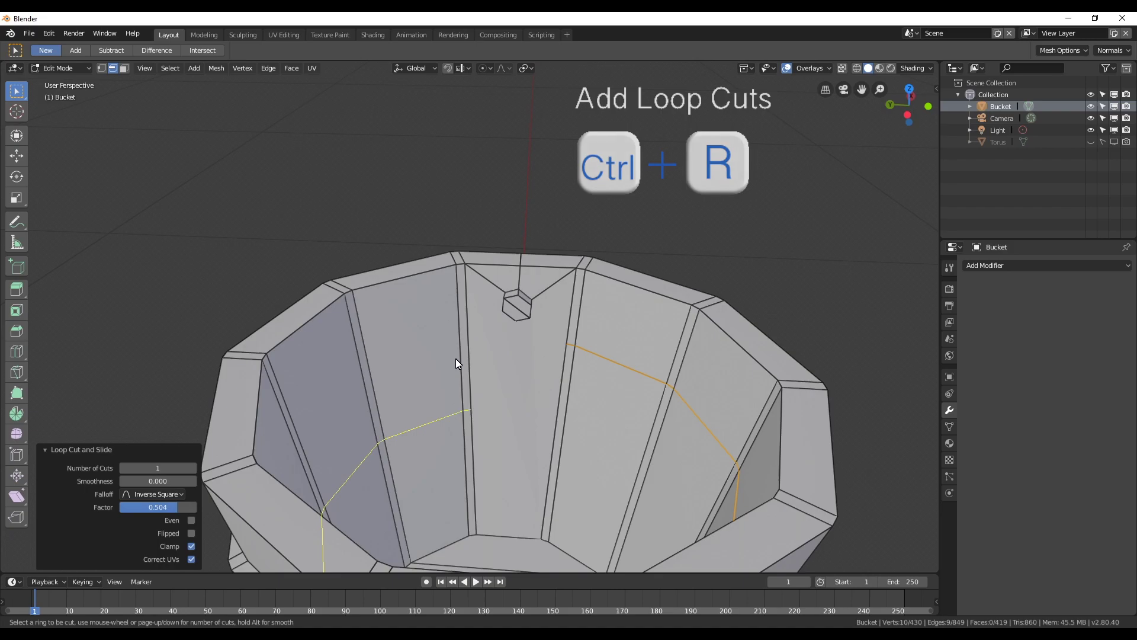
scroll(543, 389, up, 3)
mouse_move(543, 388)
middle_down()
mouse_move(624, 413)
mouse_move(555, 386)
middle_up()
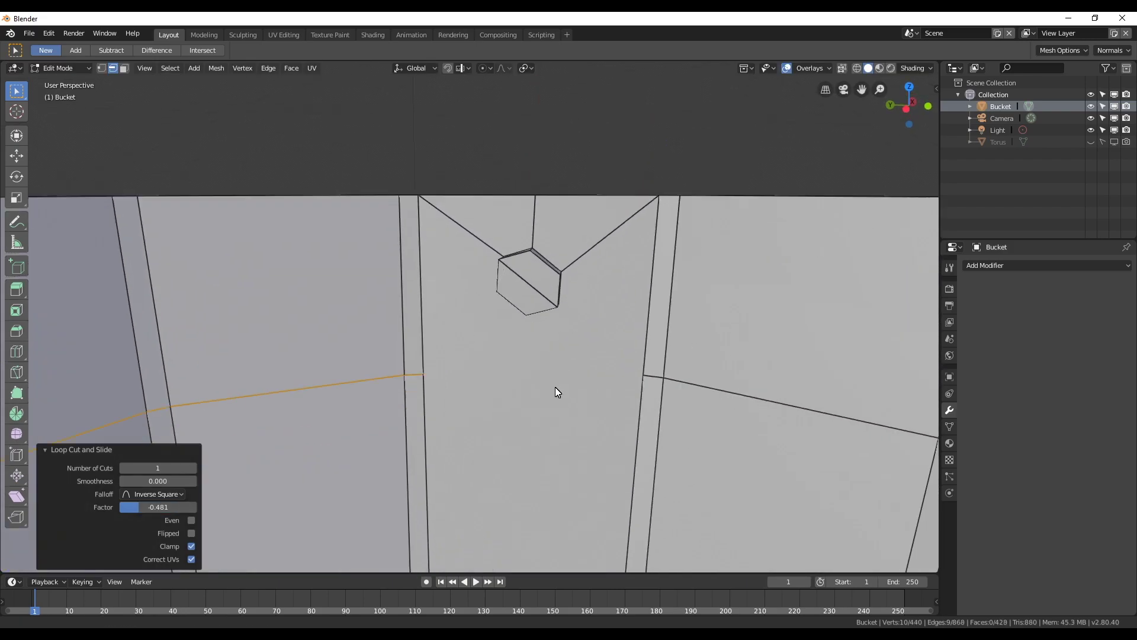
scroll(375, 384, up, 2)
Knife-cut edges from the left vertex across to the right vertex via a hexagon corner.
key(k)
click(343, 336)
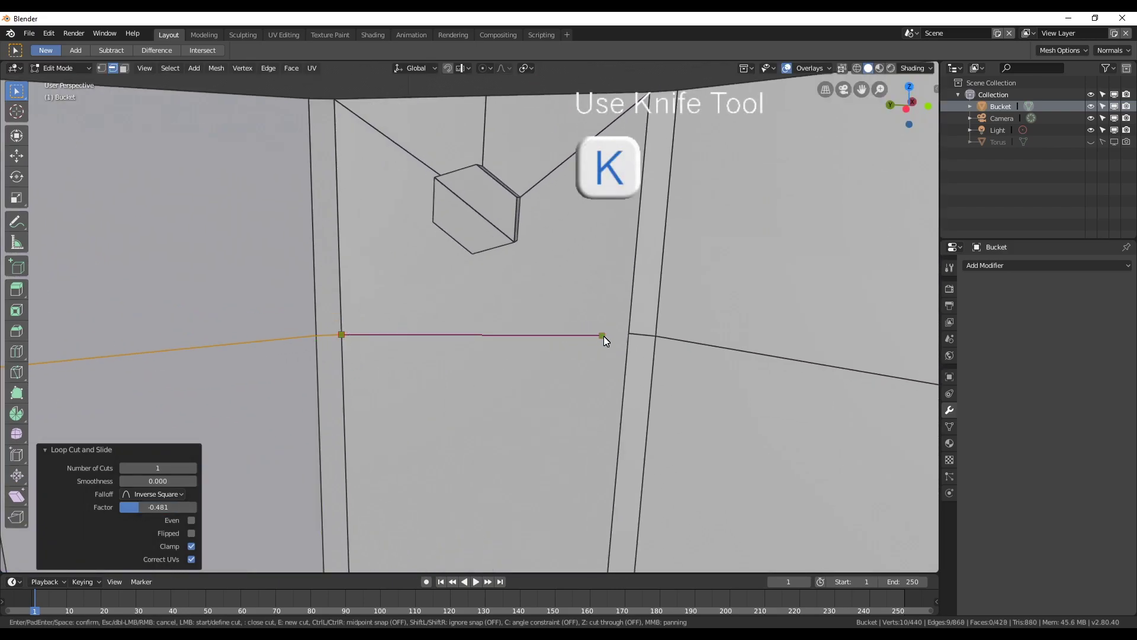
click(627, 336)
middle_drag(628, 336, 487, 322)
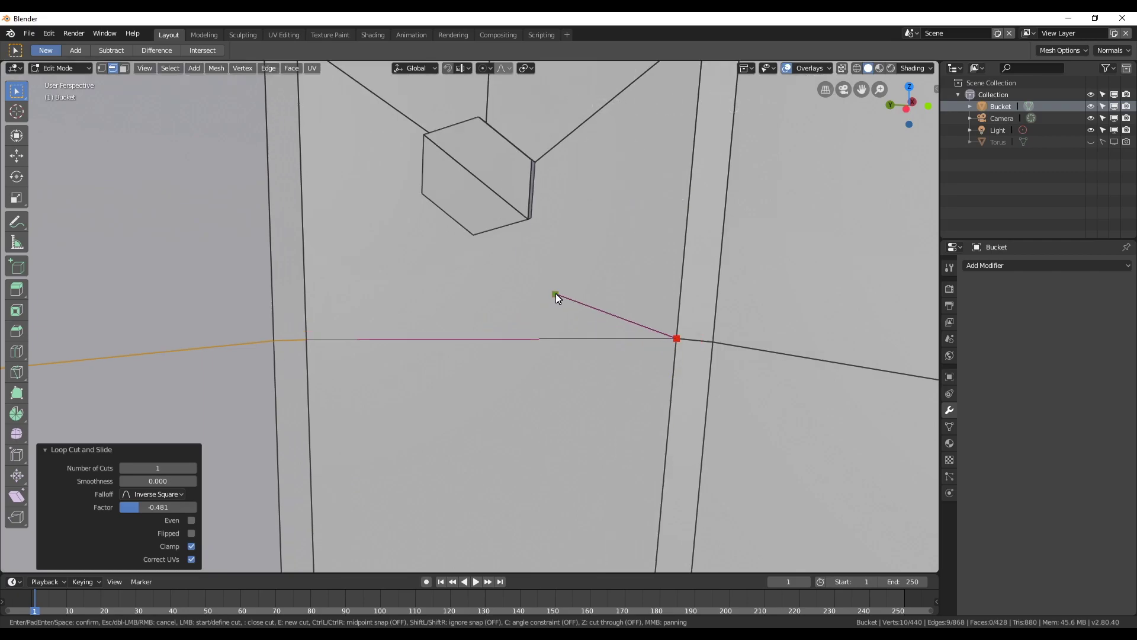
click(532, 218)
mouse_move(532, 217)
middle_down()
mouse_move(533, 330)
mouse_move(496, 310)
middle_up()
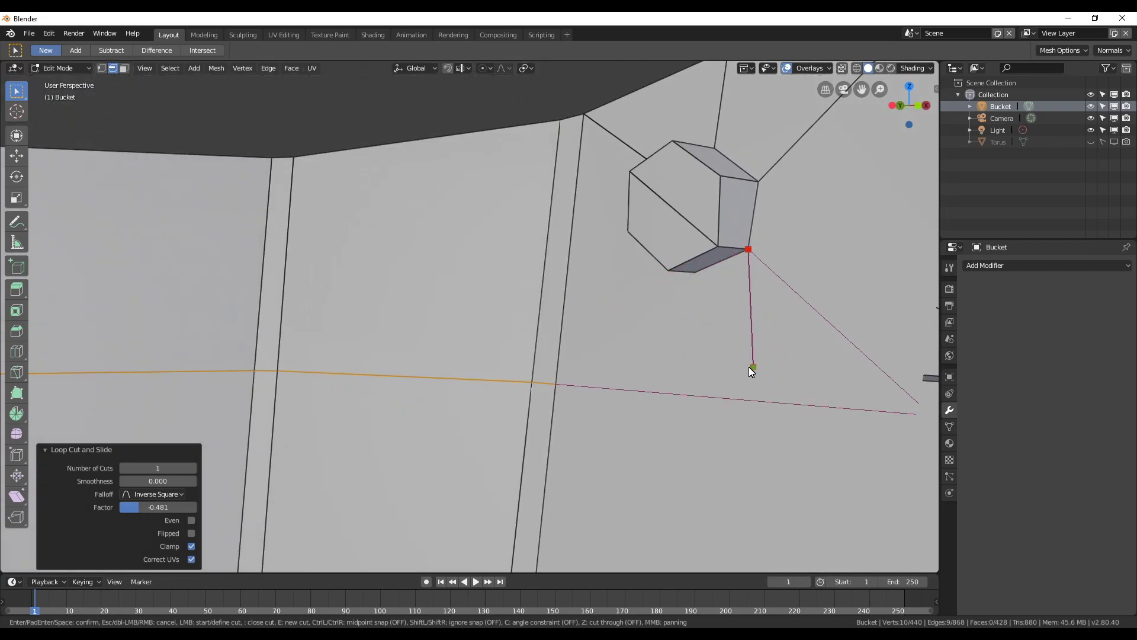
key(Return)
mouse_move(737, 399)
middle_down()
mouse_move(680, 406)
mouse_move(667, 376)
mouse_move(475, 368)
mouse_move(528, 340)
mouse_move(308, 322)
middle_up()
Knife-cut an edge from a hexagon mount corner to the left vertex.
key(k)
click(320, 299)
click(176, 429)
key(Return)
scroll(345, 429, down, 4)
middle_drag(346, 429, 544, 237)
scroll(545, 237, up, 5)
mouse_move(592, 381)
middle_down()
mouse_move(585, 476)
mouse_move(458, 134)
middle_up()
Knife-cut two more edges from hexagon mount corners to neighbouring left vertices.
key(k)
click(524, 317)
click(640, 449)
click(333, 428)
key(Return)
mouse_move(332, 428)
middle_down()
mouse_move(220, 444)
mouse_move(503, 366)
middle_up()
key(k)
click(371, 320)
click(186, 446)
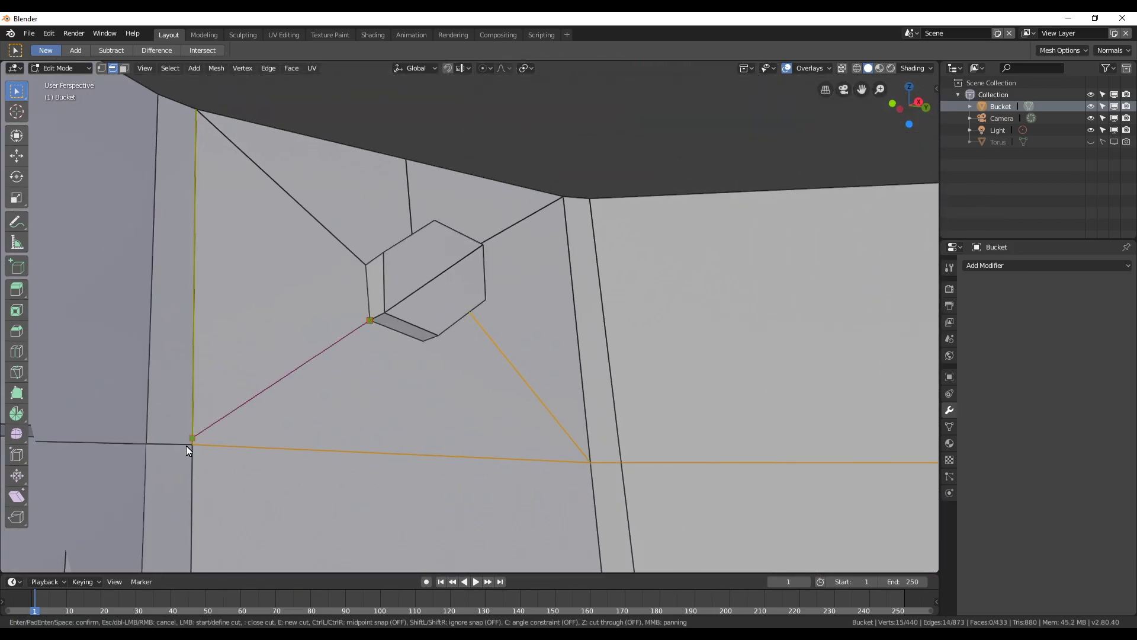
key(Return)
scroll(393, 449, down, 5)
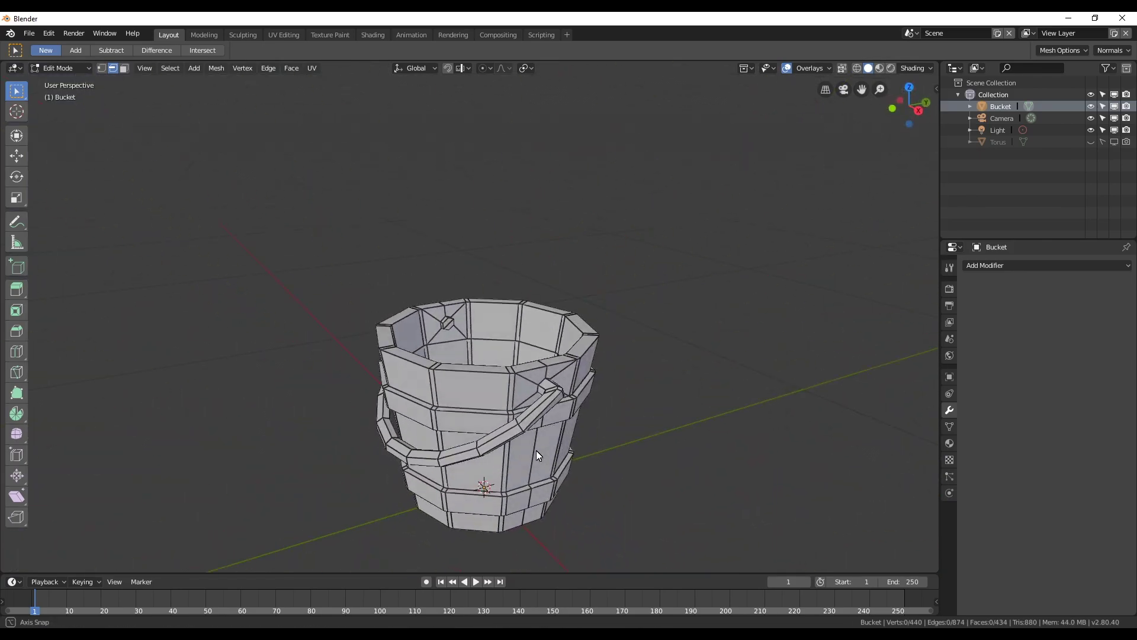